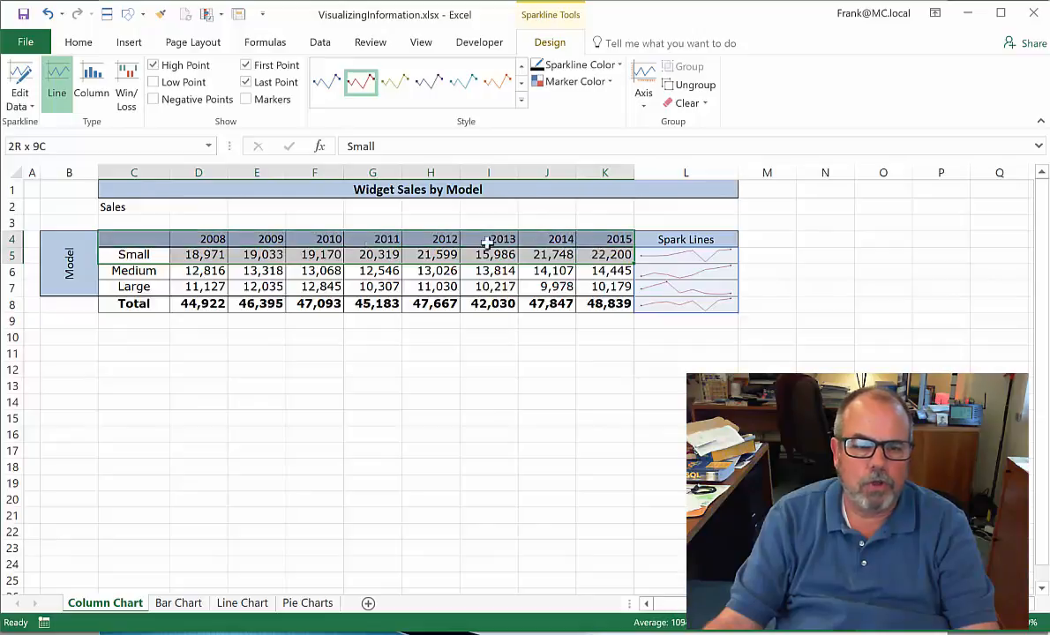
pyautogui.click(318, 349)
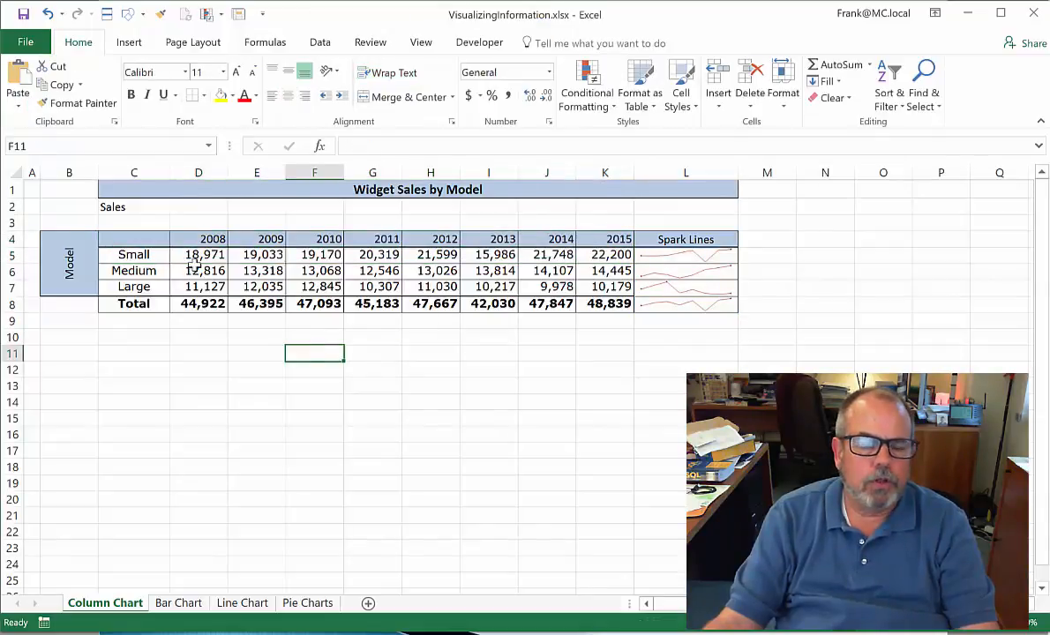
pyautogui.click(134, 237)
pyautogui.moveTo(181, 254); pyautogui.dragTo(603, 256)
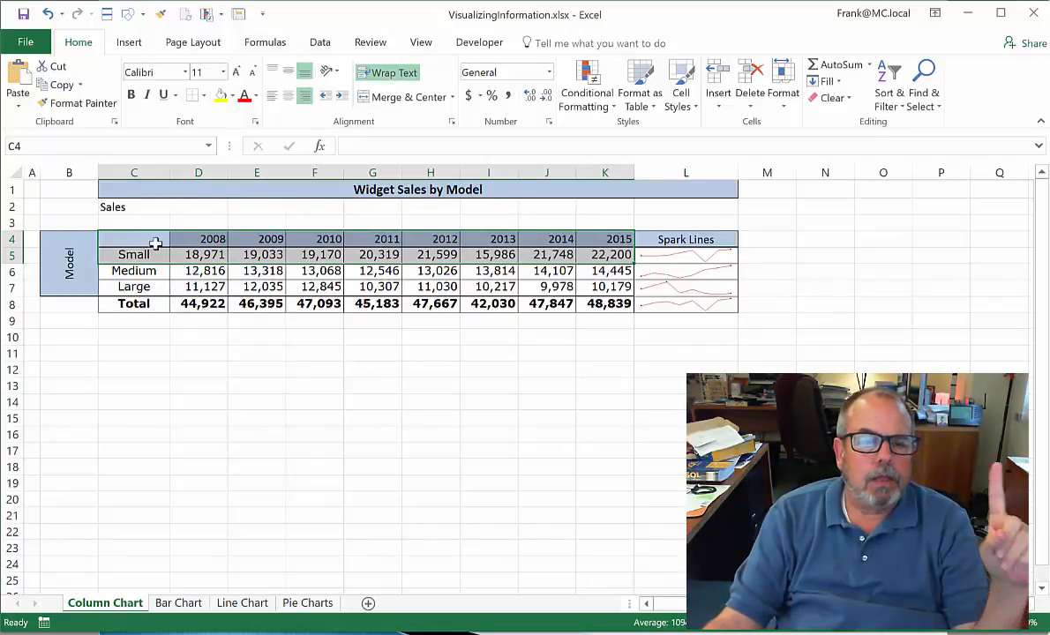
pyautogui.moveTo(190, 255); pyautogui.dragTo(584, 257)
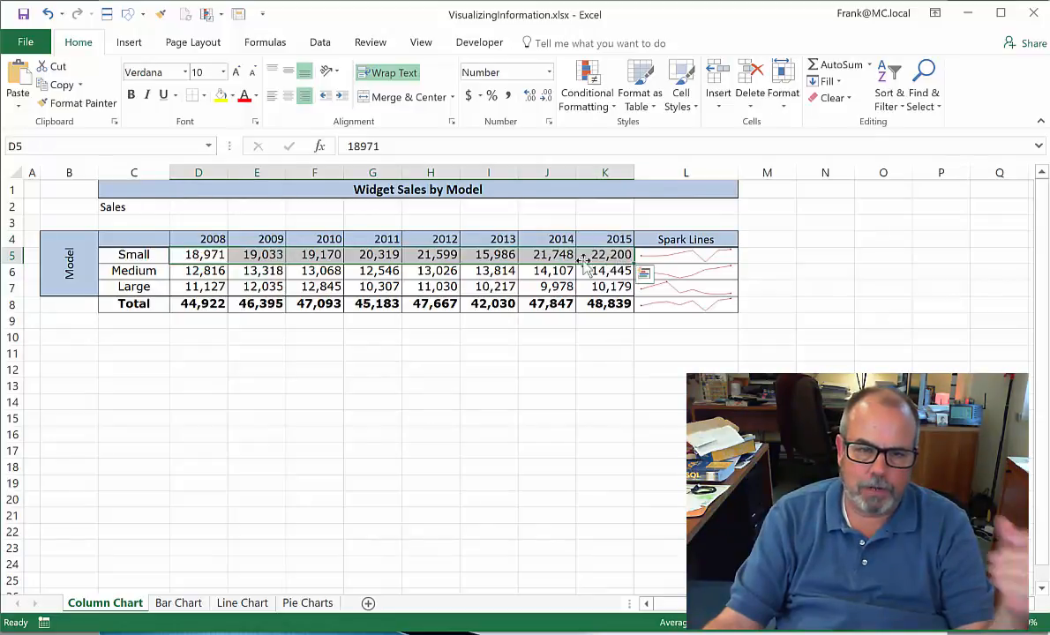
pyautogui.moveTo(202, 239); pyautogui.dragTo(611, 241)
pyautogui.click(129, 255)
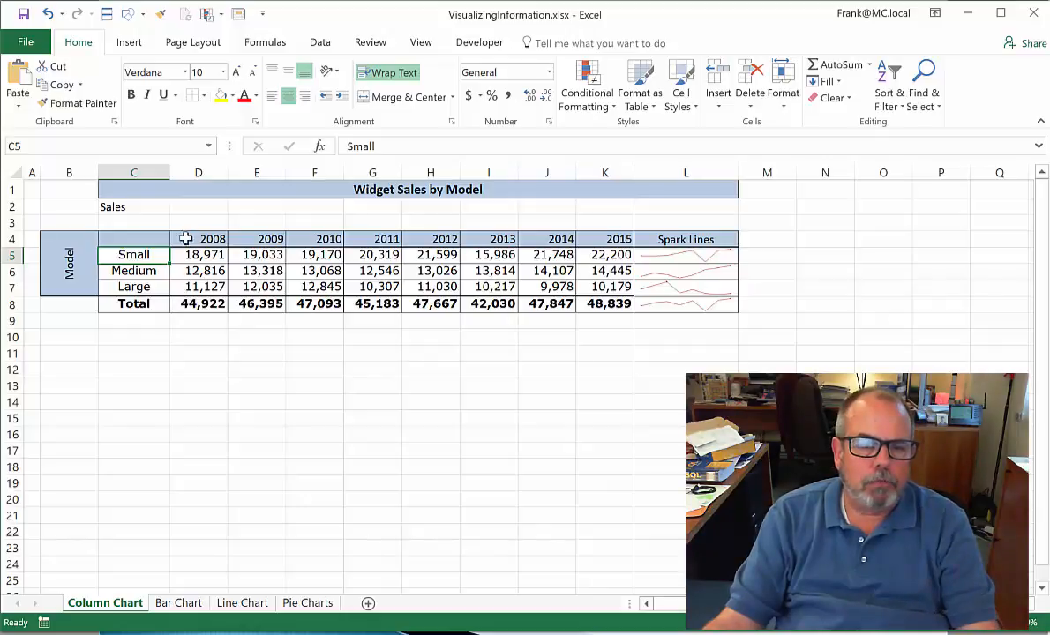
# Insert a 2-D clustered column chart of the Small model's yearly sales from C4:K5.
pyautogui.moveTo(588, 255); pyautogui.dragTo(129, 253)
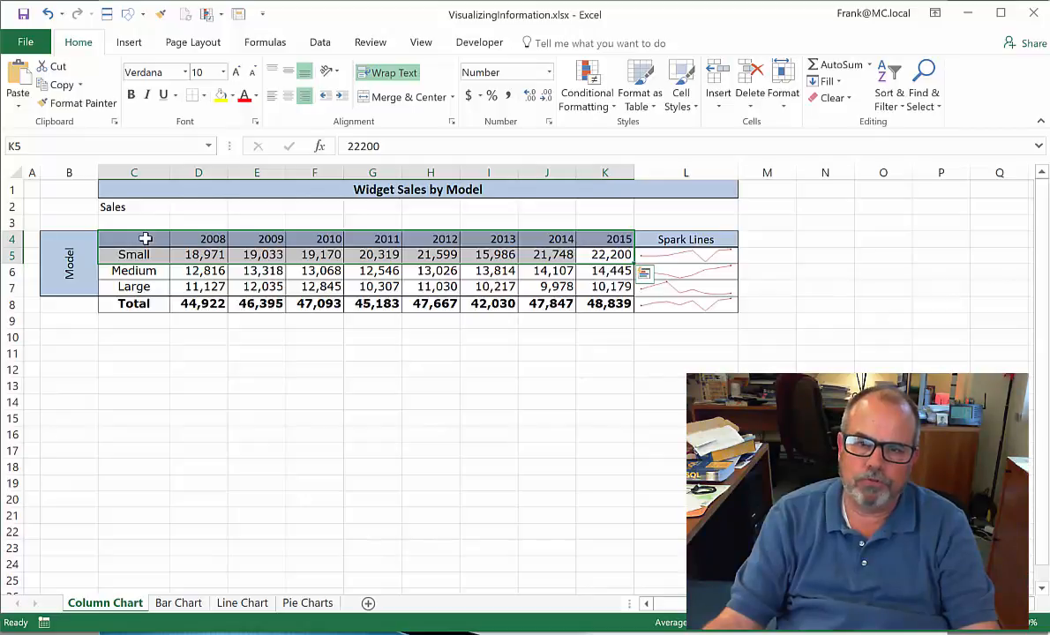
pyautogui.click(133, 44)
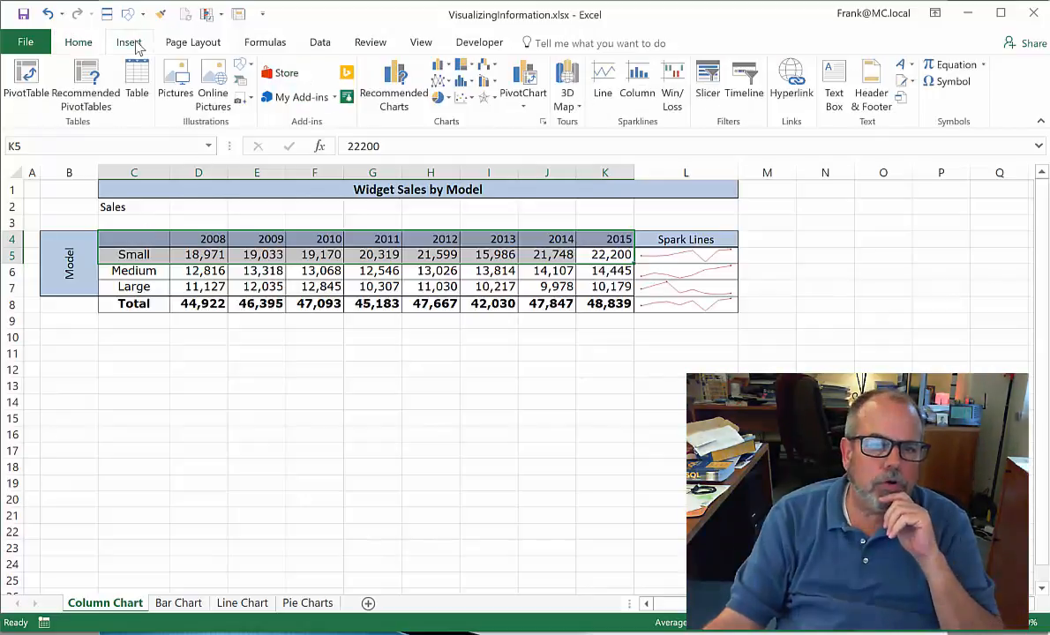
pyautogui.click(441, 66)
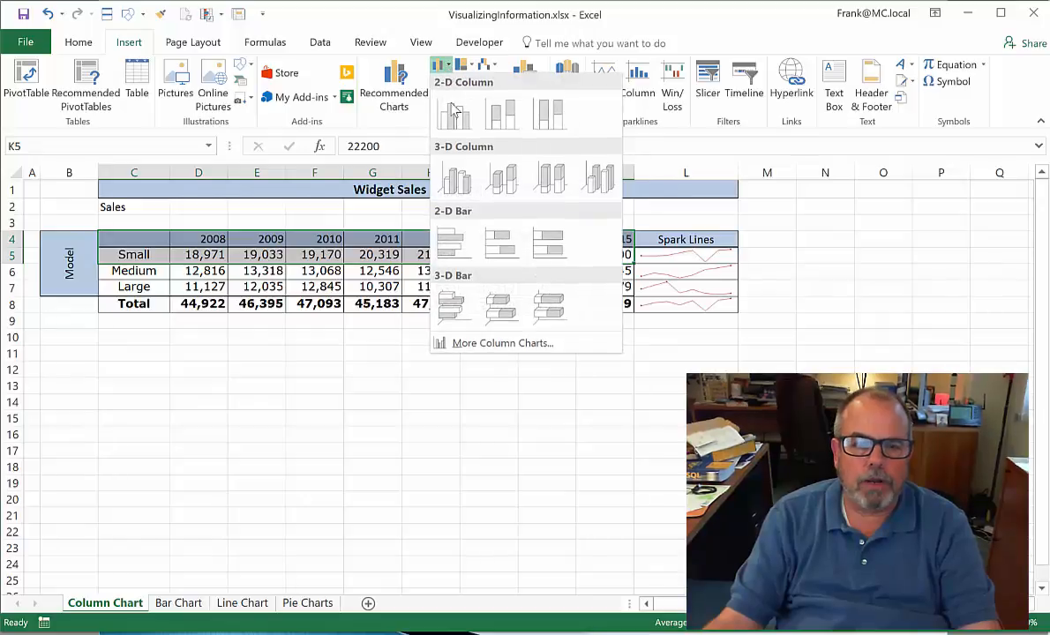
pyautogui.click(453, 120)
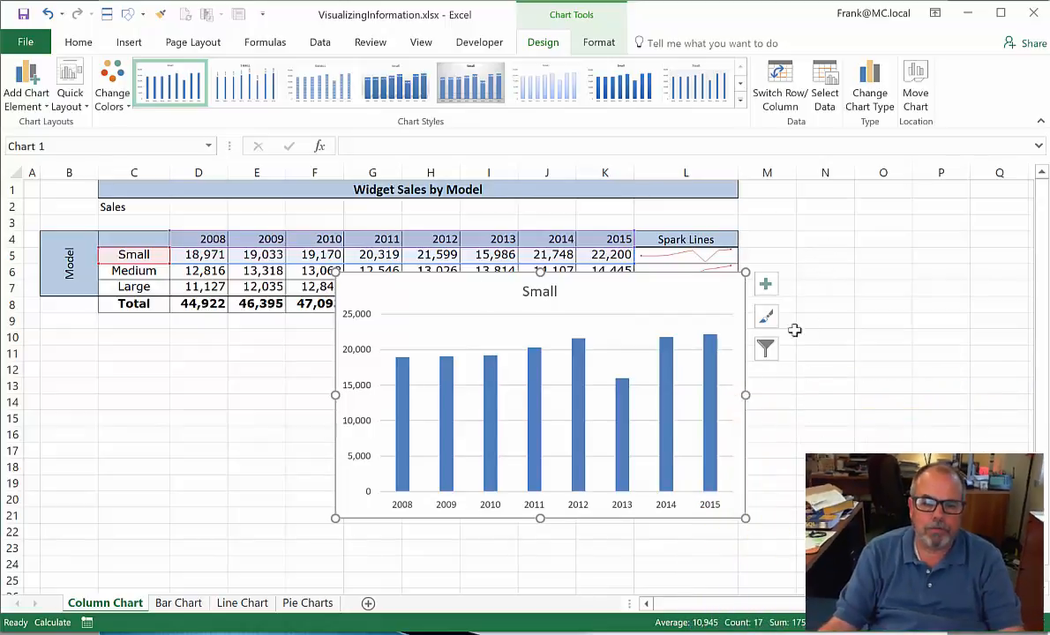
# Shrink the Small column chart and place it beside the sales table, around columns N to Q below row 9.
pyautogui.moveTo(634, 281); pyautogui.dragTo(557, 249)
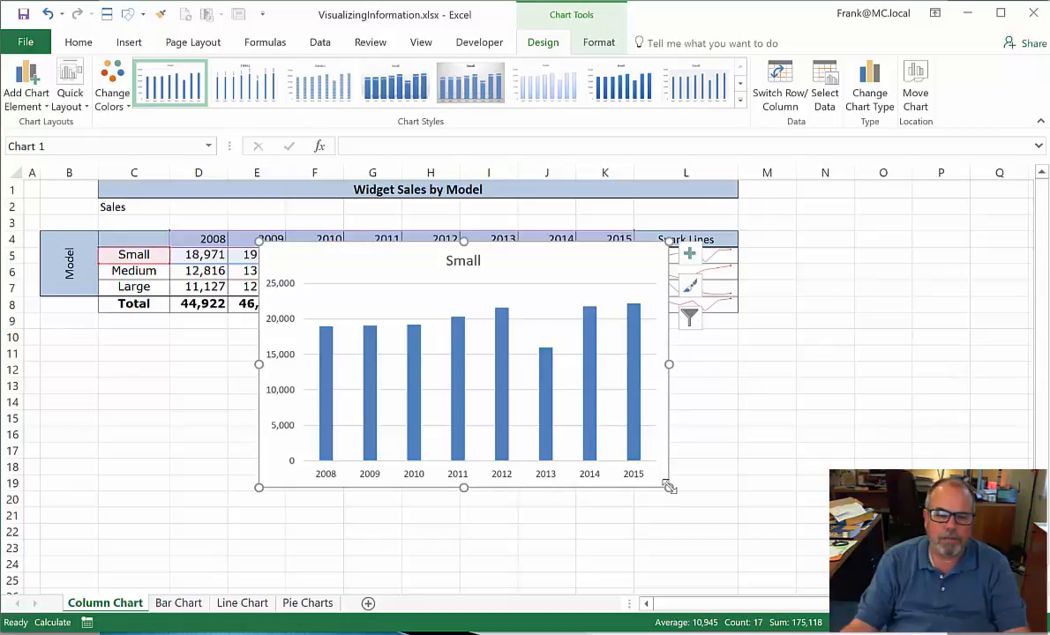
pyautogui.moveTo(669, 487); pyautogui.dragTo(562, 451)
pyautogui.moveTo(362, 256); pyautogui.dragTo(439, 344)
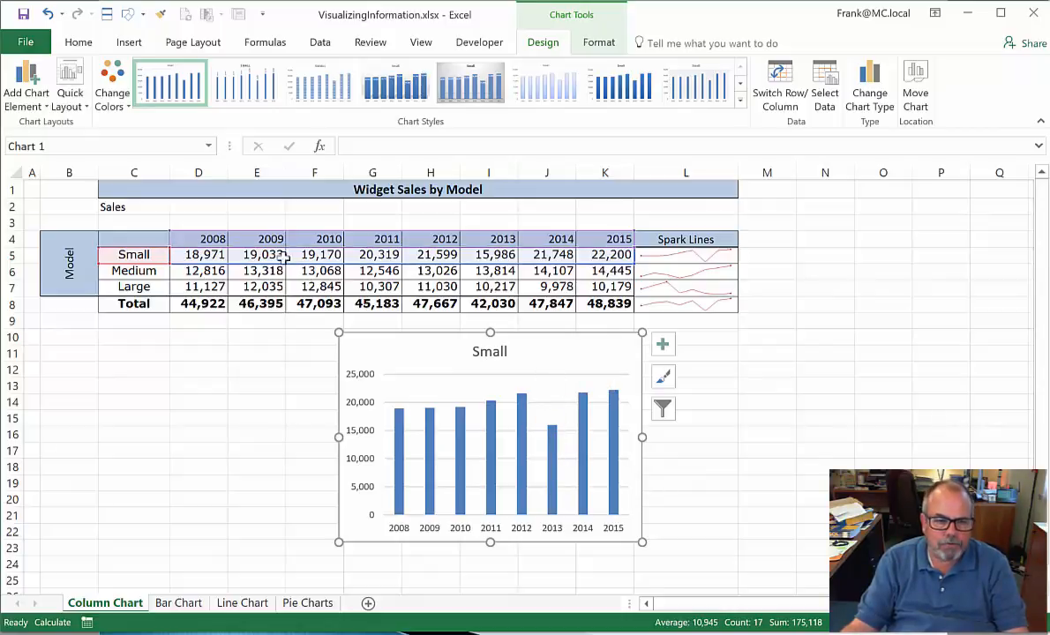
pyautogui.click(492, 255)
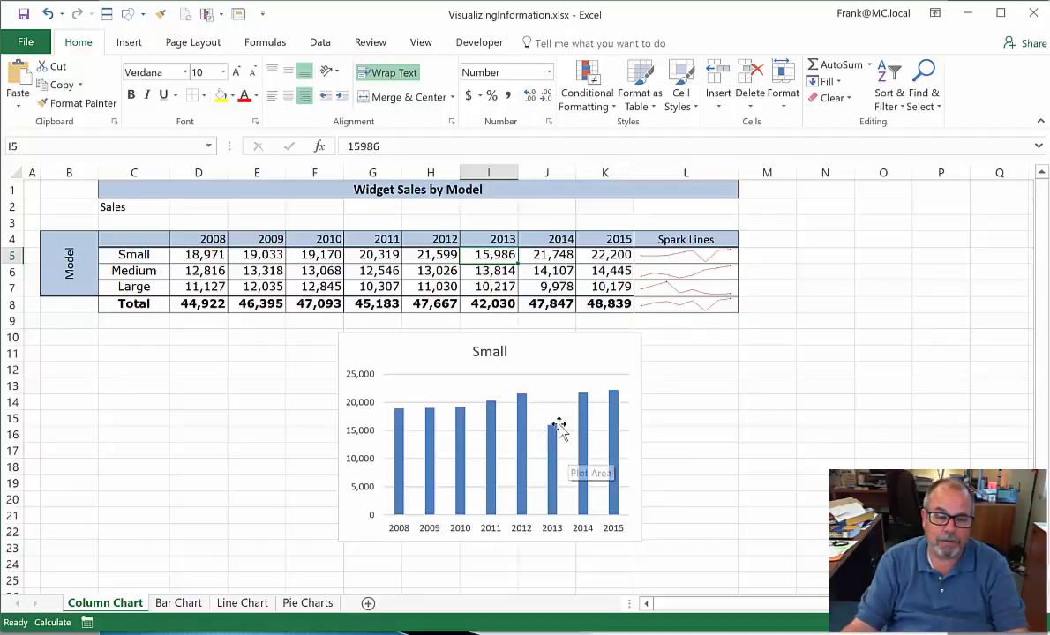
pyautogui.click(346, 343)
pyautogui.moveTo(433, 396); pyautogui.dragTo(843, 345)
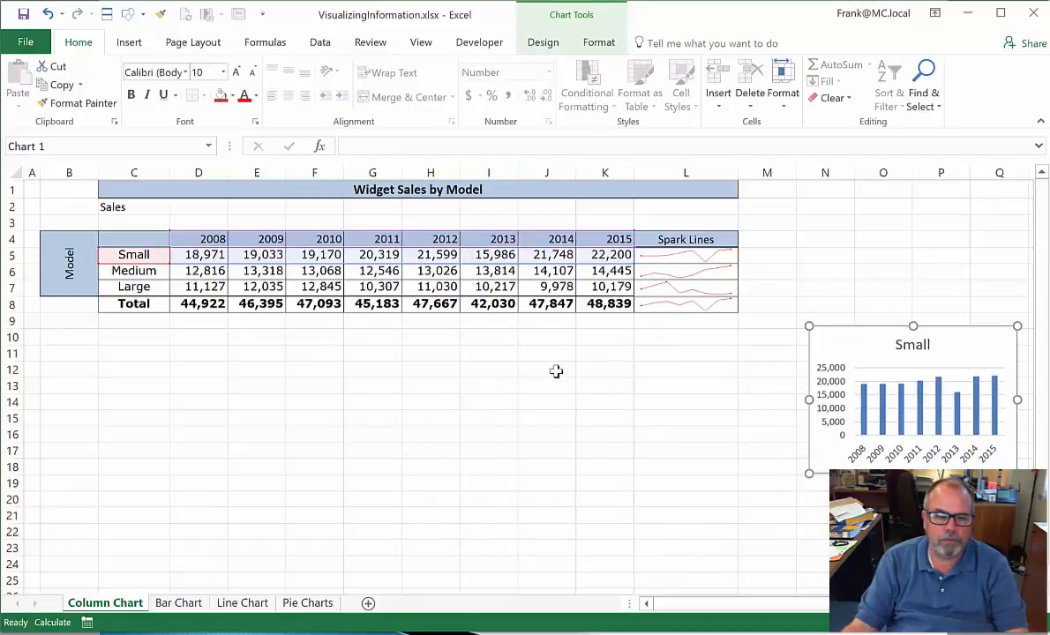
pyautogui.click(354, 390)
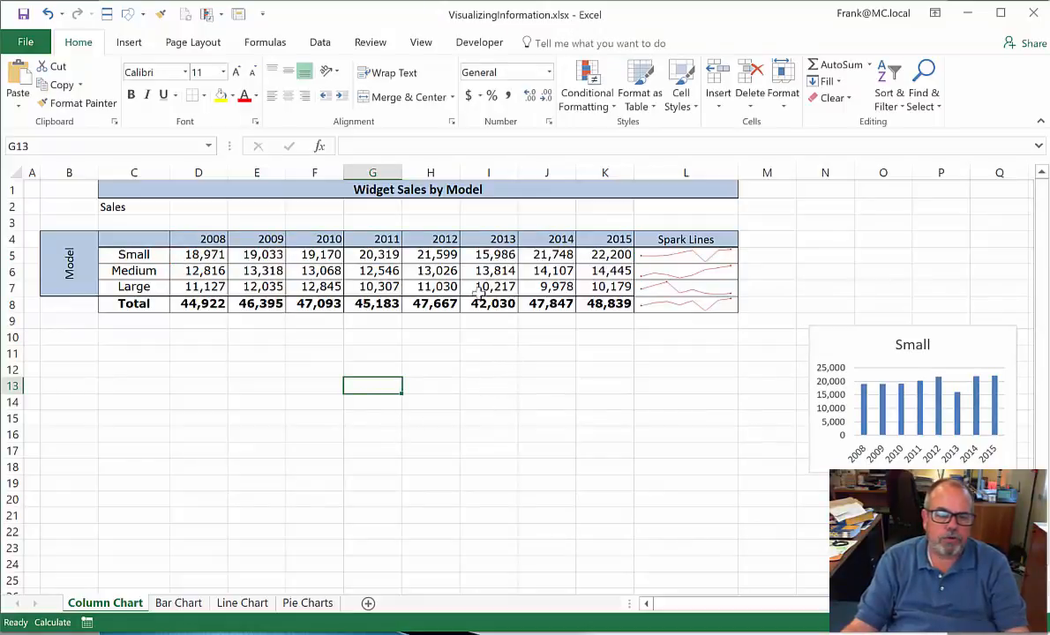
# Insert a 2-D clustered column chart of all three models' yearly sales from C4:K7 and enlarge it over the table.
pyautogui.moveTo(139, 256); pyautogui.dragTo(605, 288)
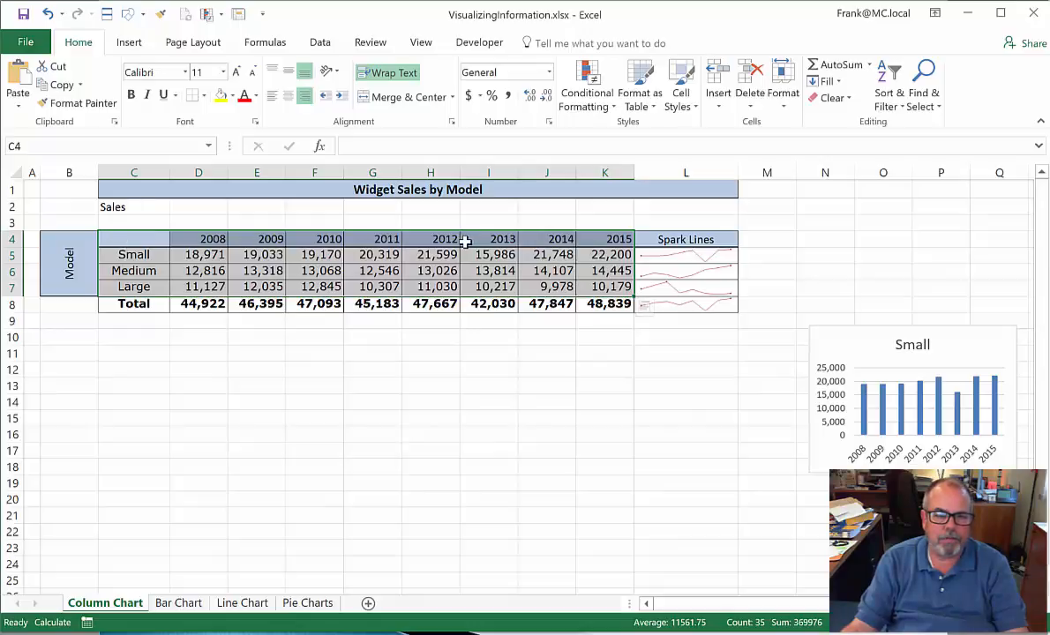
pyautogui.click(128, 42)
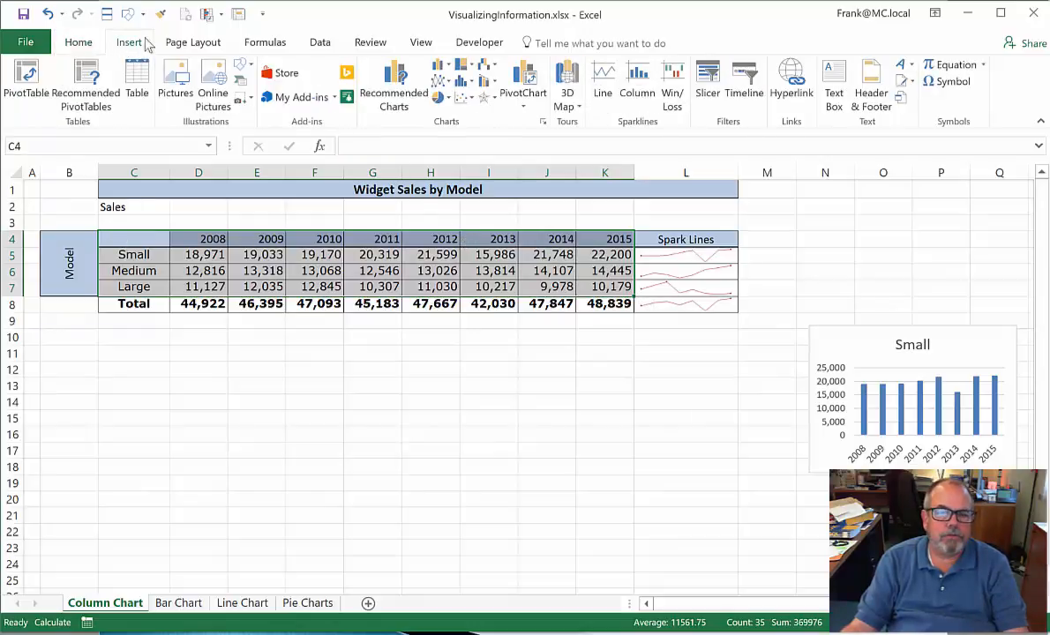
pyautogui.click(448, 74)
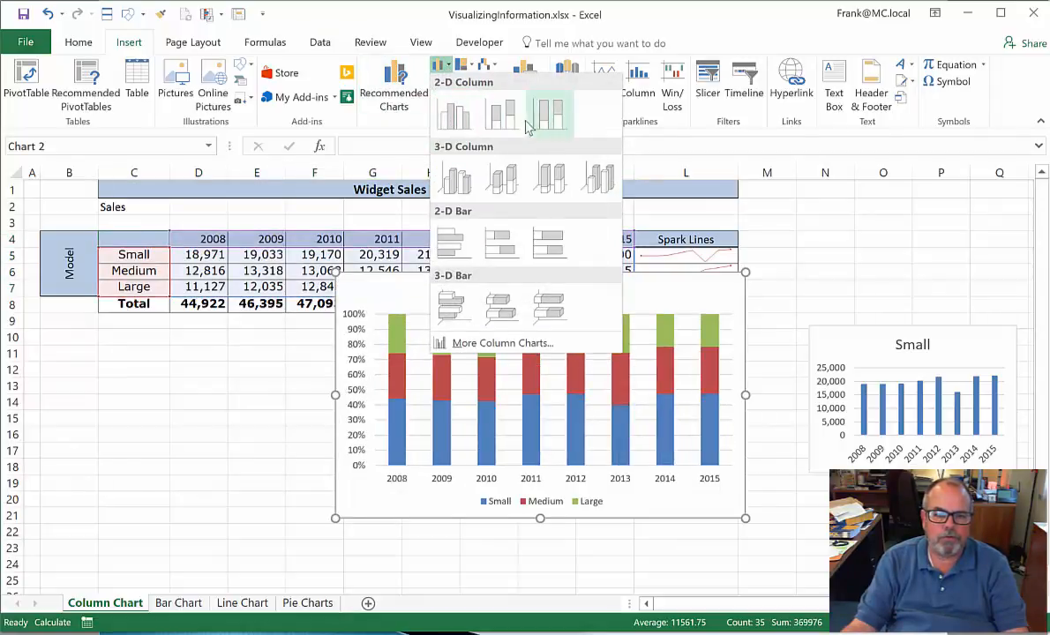
pyautogui.click(456, 121)
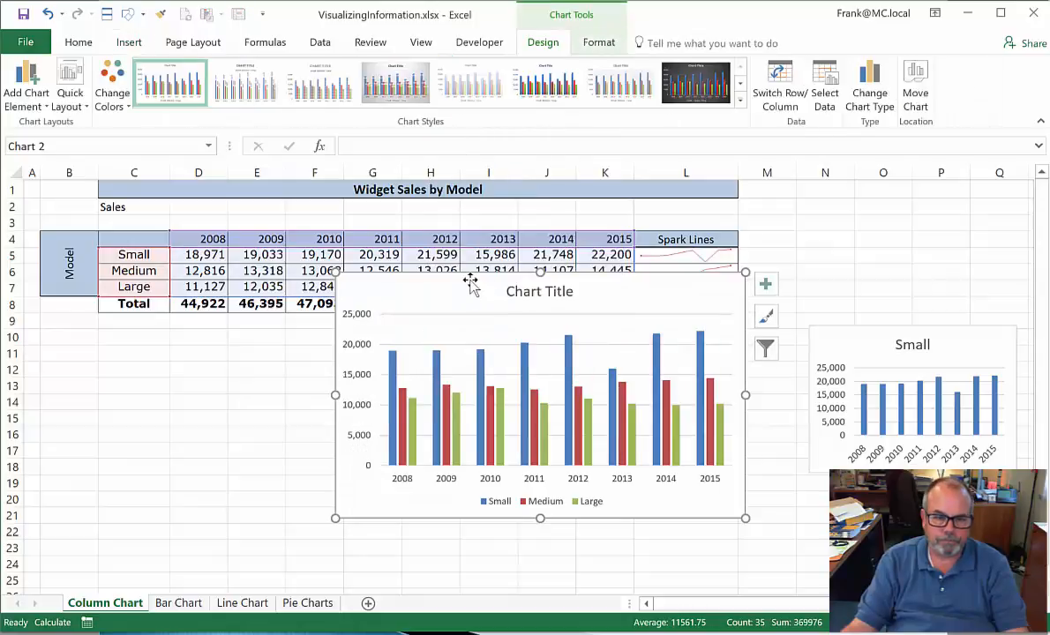
pyautogui.moveTo(472, 286); pyautogui.dragTo(305, 189)
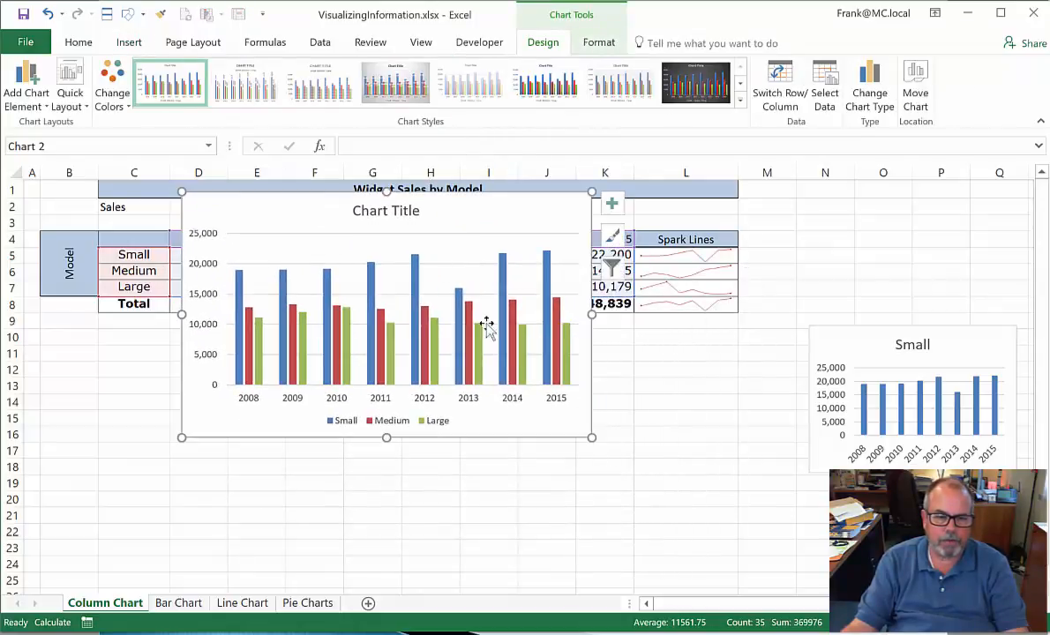
pyautogui.moveTo(590, 439); pyautogui.dragTo(733, 539)
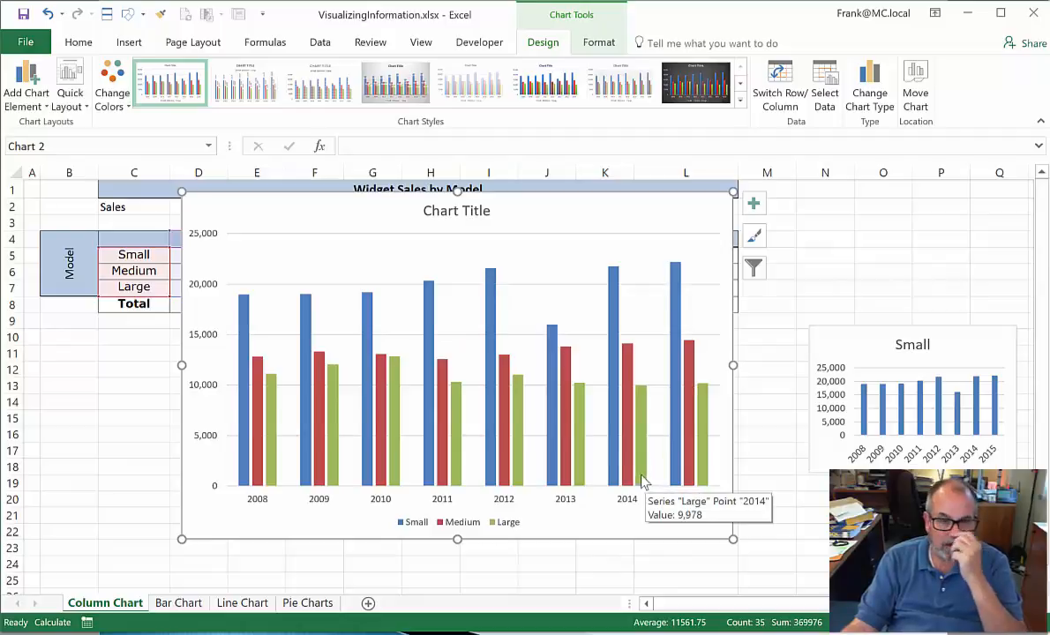
# Switch to the lecture slides and review the pages on column charts and formatting just one series of data.
pyautogui.moveTo(554, 343)
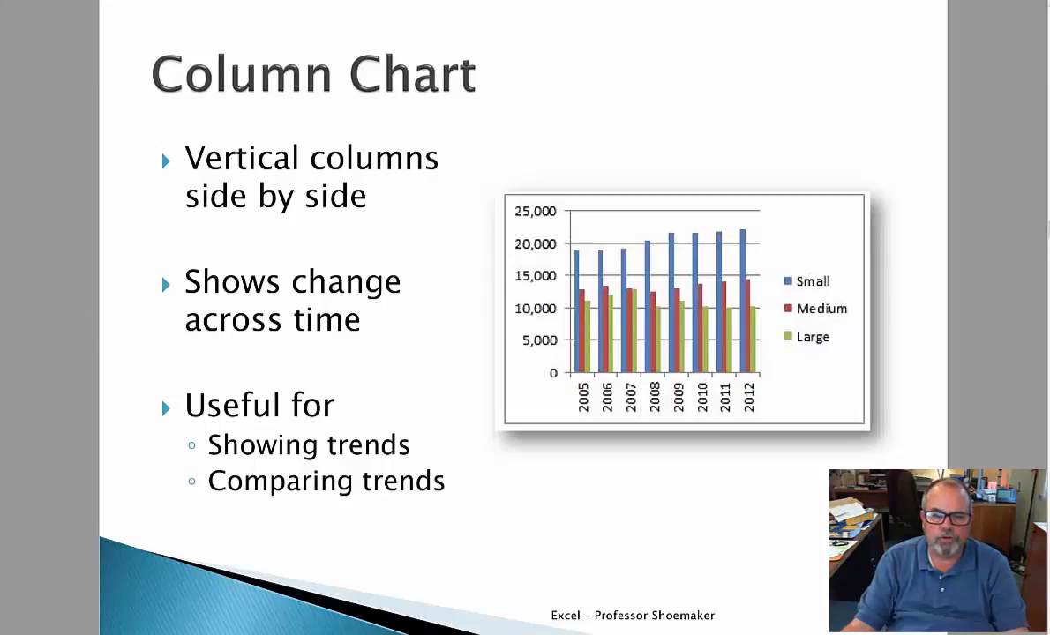
pyautogui.scroll(-1, 671, 294)
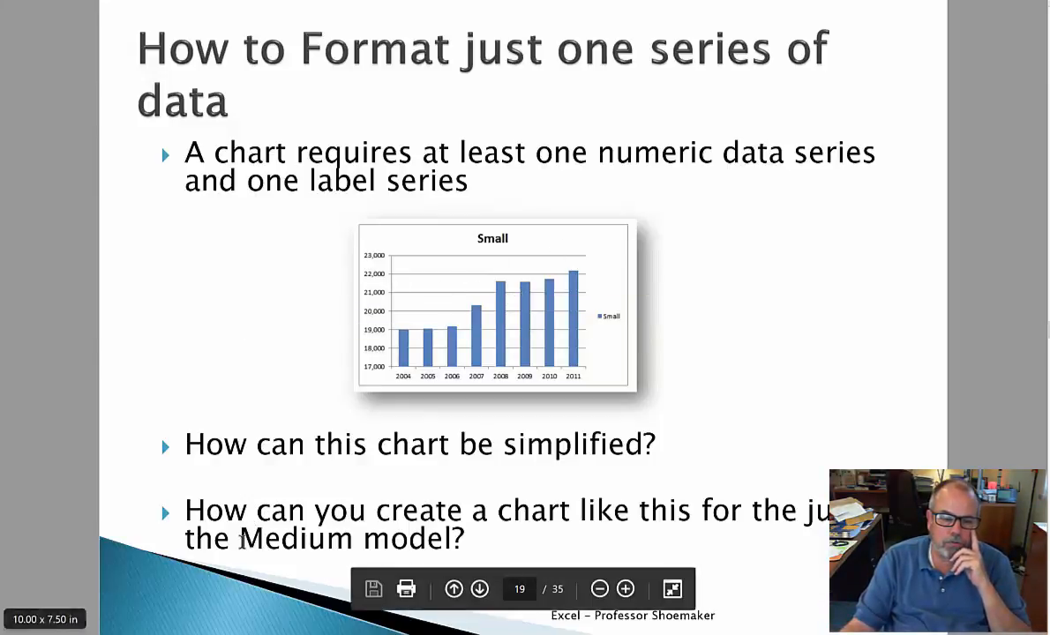
pyautogui.moveTo(353, 540); pyautogui.dragTo(263, 540)
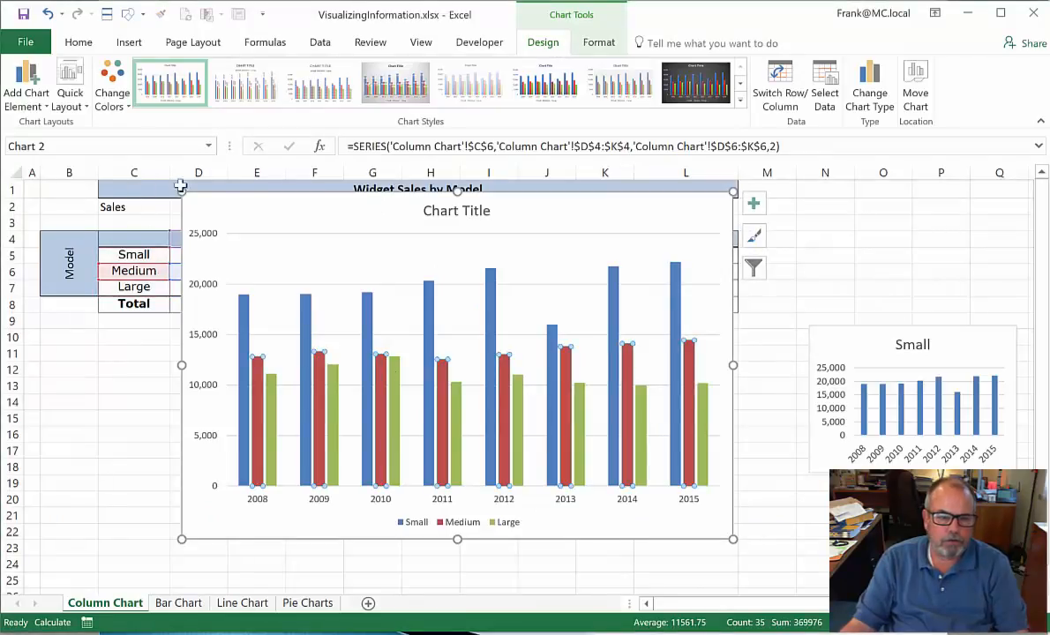
# Back in Excel, shrink the three-model column chart and move it off the sales table, below the Small chart.
pyautogui.moveTo(181, 190); pyautogui.dragTo(486, 403)
pyautogui.moveTo(616, 442); pyautogui.dragTo(962, 516)
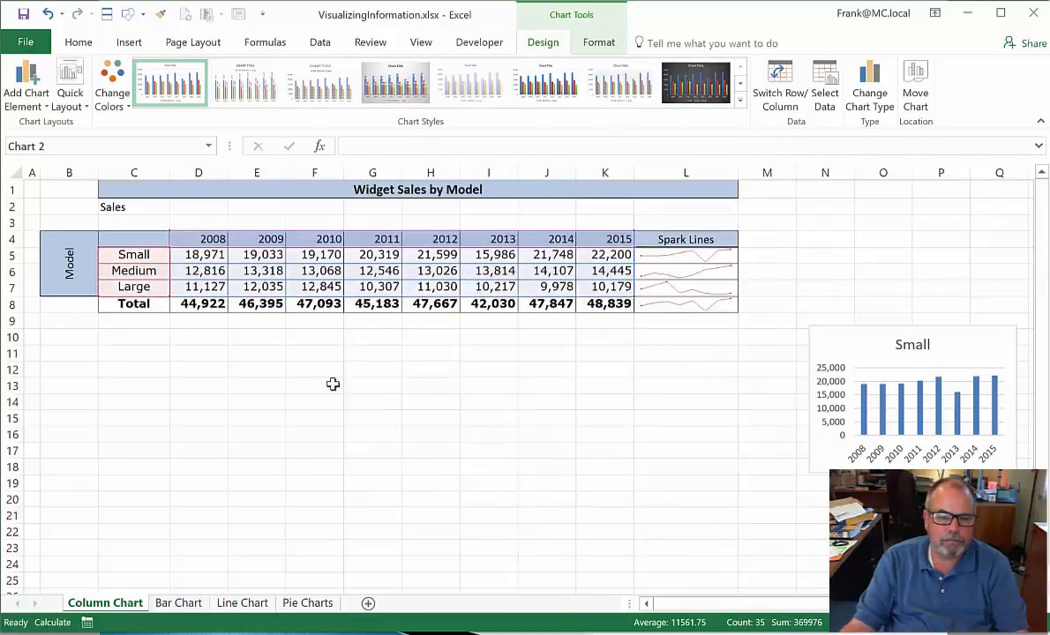
pyautogui.click(318, 381)
pyautogui.moveTo(136, 237); pyautogui.dragTo(602, 255)
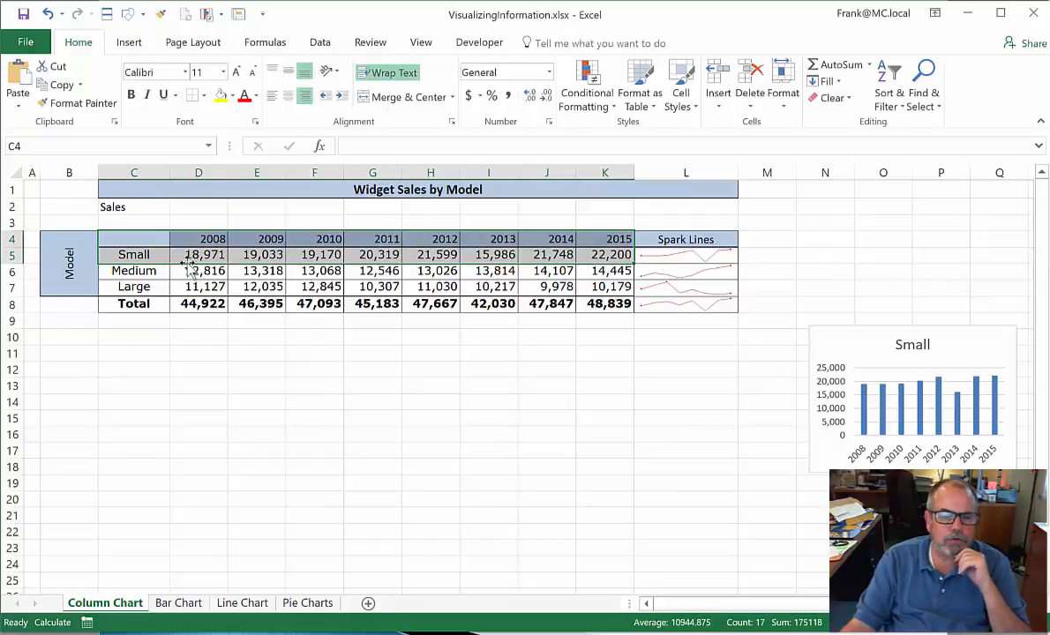
pyautogui.moveTo(134, 236); pyautogui.dragTo(615, 243)
pyautogui.moveTo(141, 271); pyautogui.dragTo(604, 273)
pyautogui.click(375, 270)
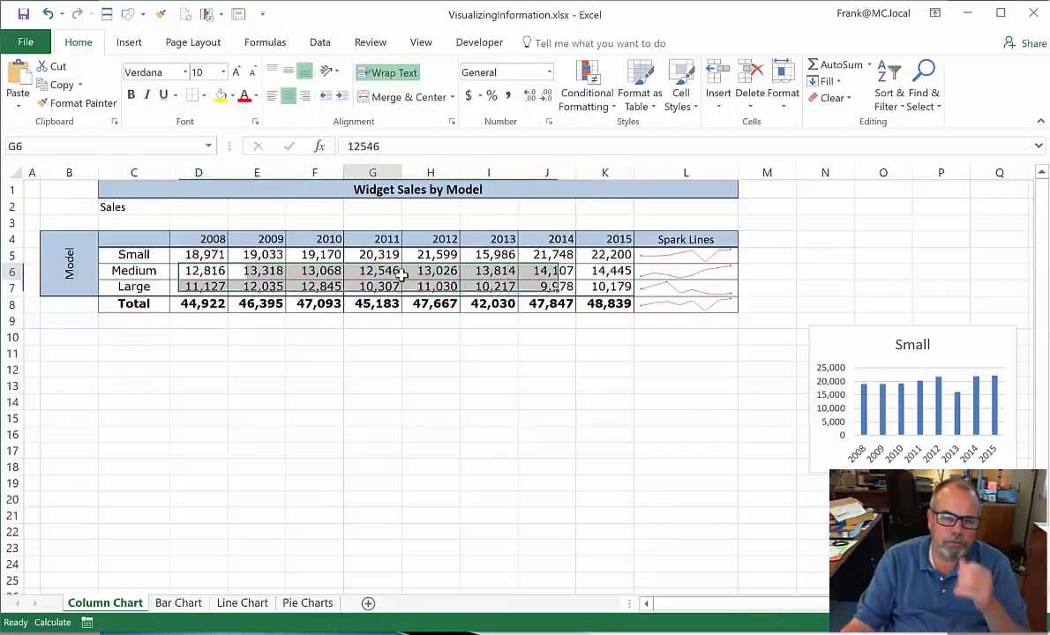
pyautogui.click(135, 239)
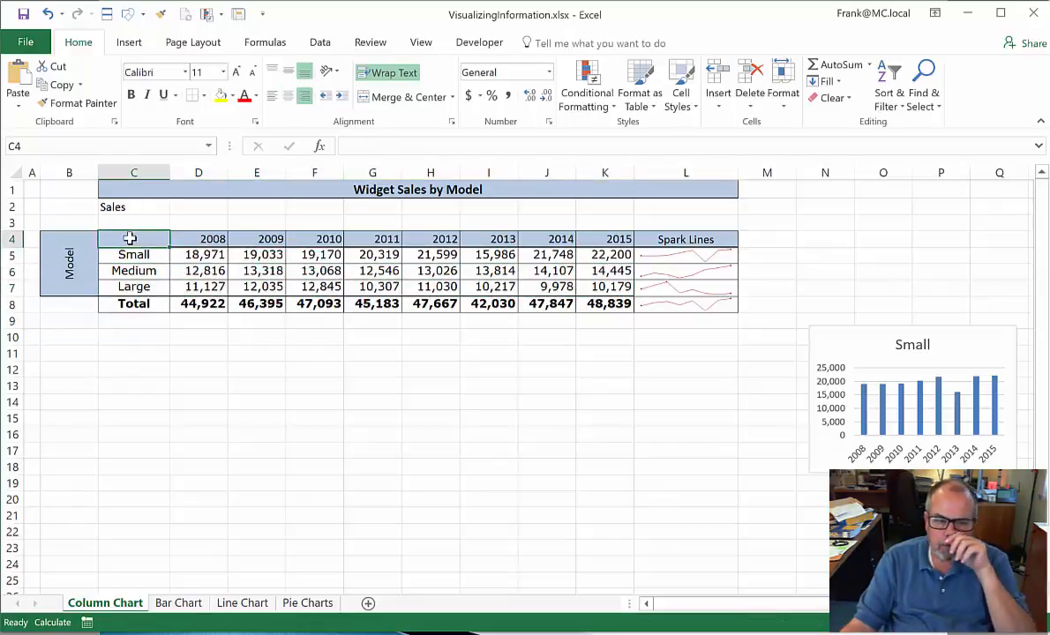
# Insert a 2-D clustered column chart of the Medium model's yearly sales from the non-adjacent ranges C4:K4 and C6:K6.
pyautogui.moveTo(130, 238); pyautogui.dragTo(594, 240)
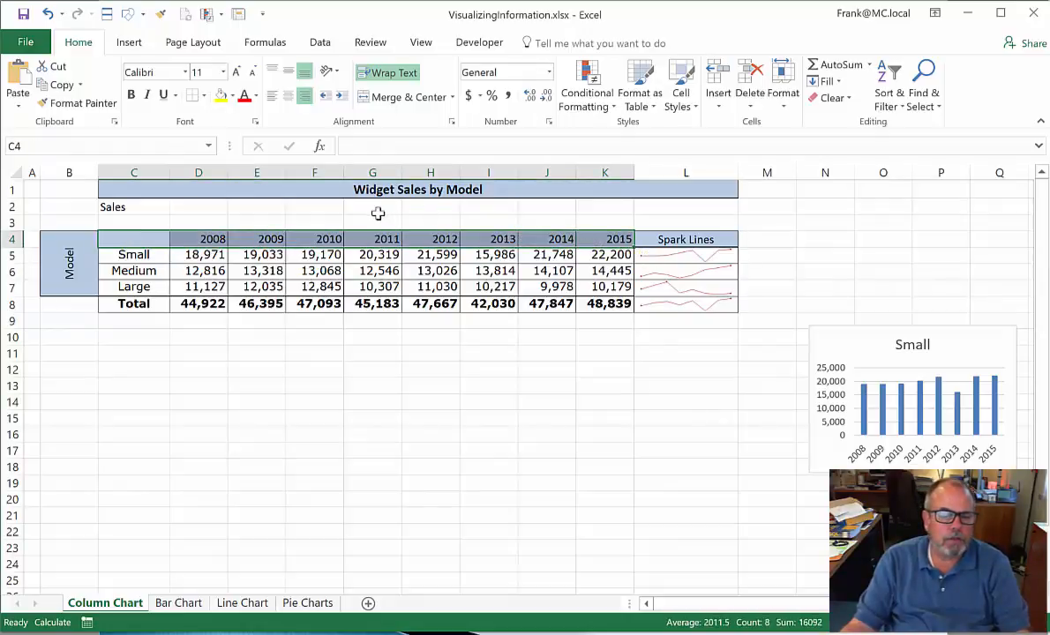
pyautogui.moveTo(116, 272); pyautogui.dragTo(609, 275)
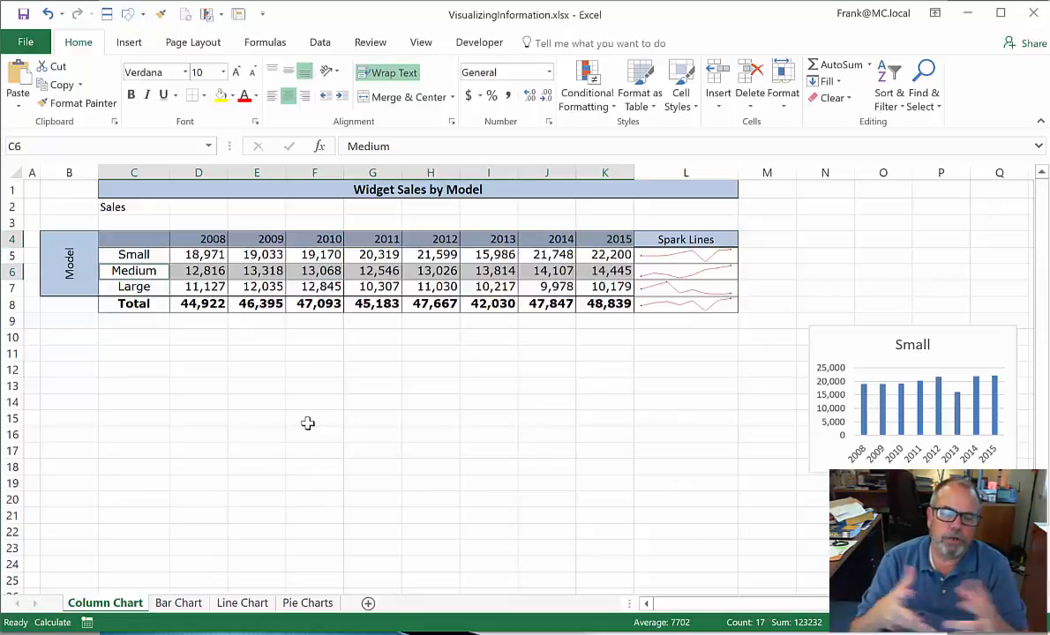
pyautogui.click(129, 44)
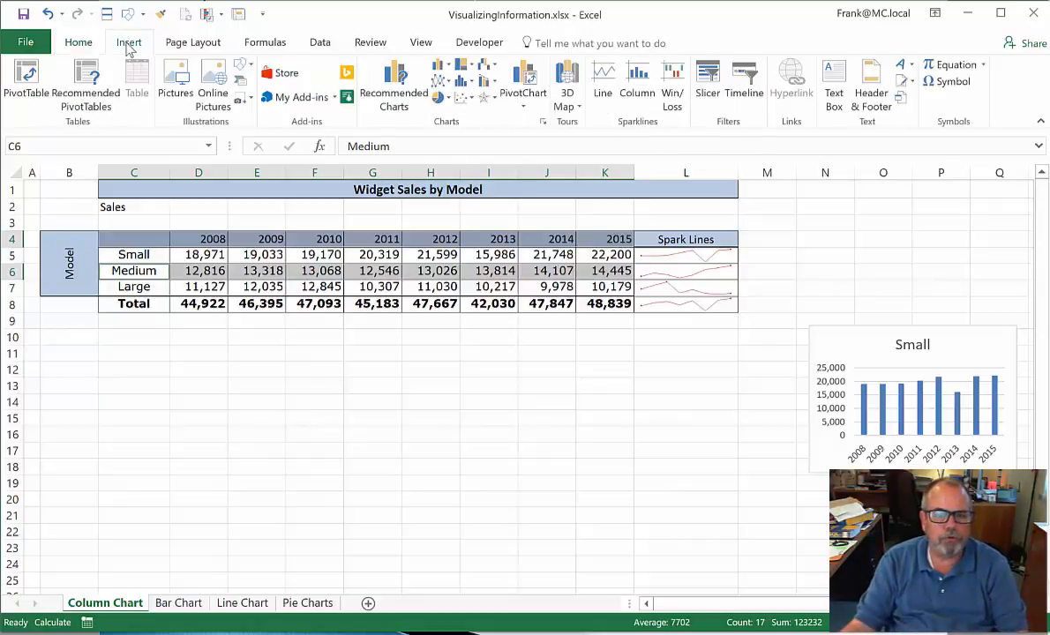
pyautogui.click(438, 65)
pyautogui.click(456, 119)
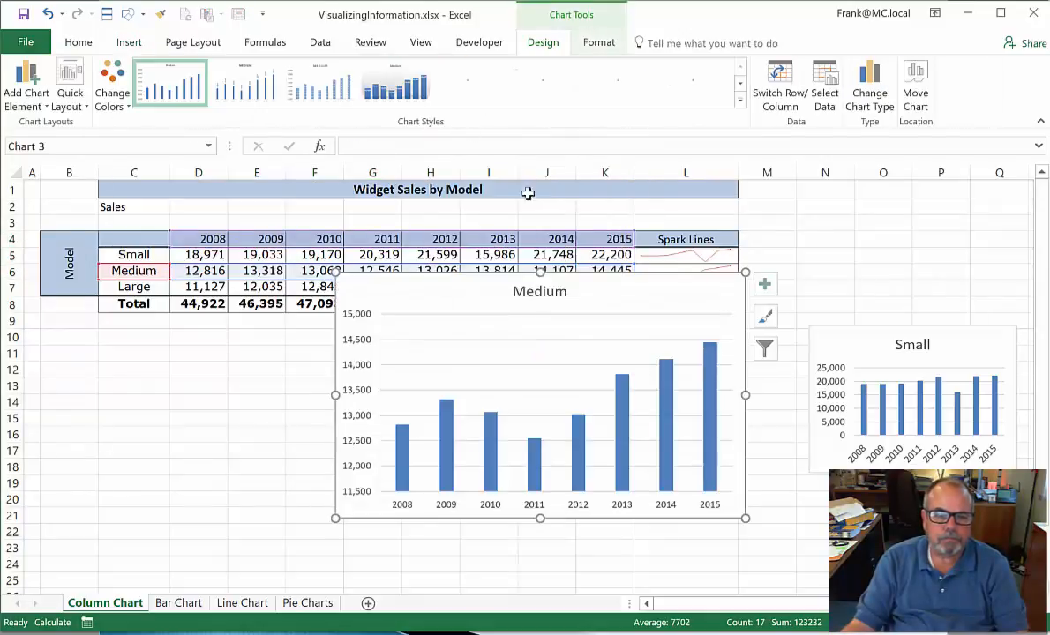
# Undo the accidental shift of the Medium chart's data range, then shrink the chart and place it above the Small chart.
pyautogui.moveTo(321, 271); pyautogui.dragTo(321, 335)
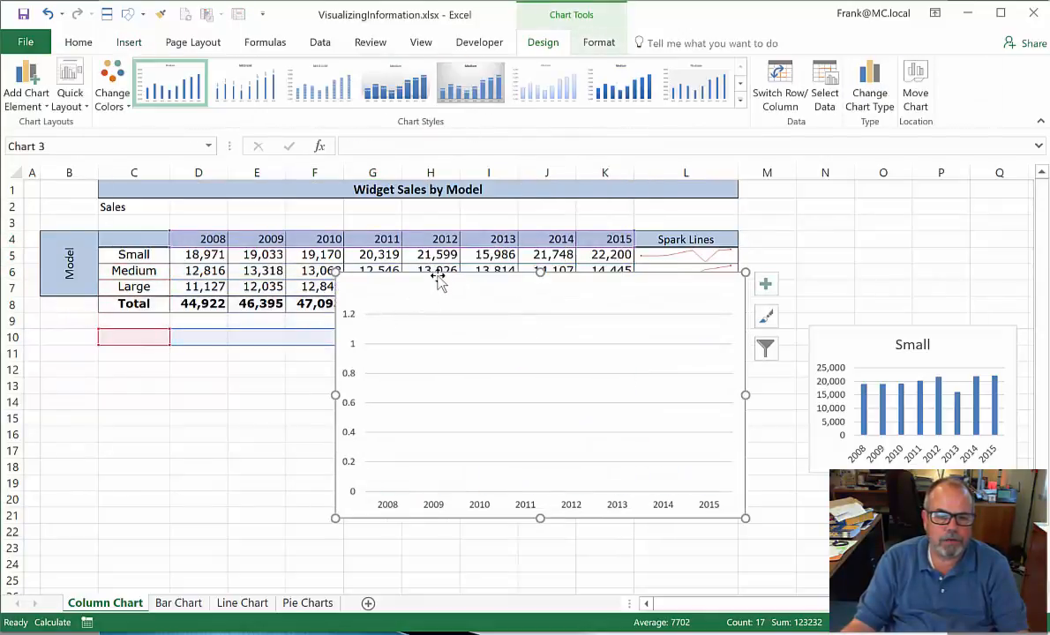
pyautogui.hotkey('ctrl', 'z')
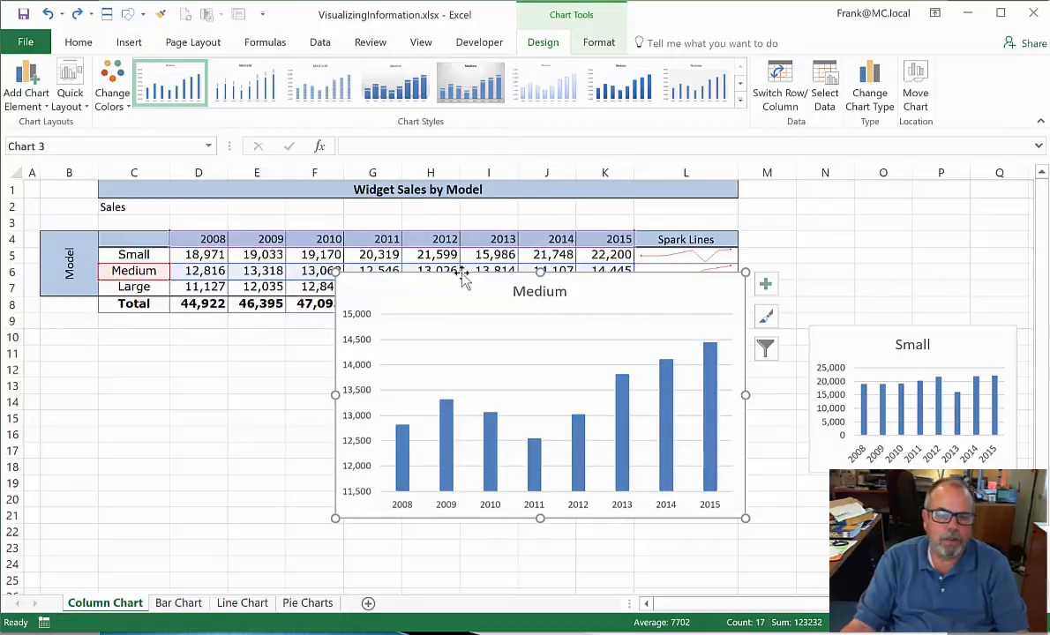
pyautogui.moveTo(460, 276); pyautogui.dragTo(390, 286)
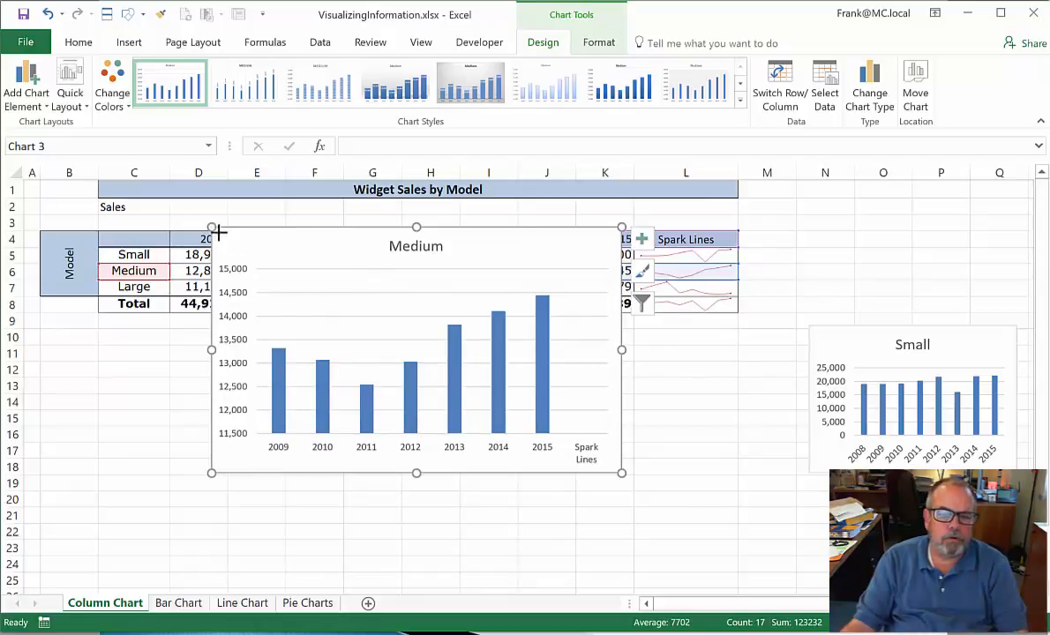
pyautogui.moveTo(219, 232); pyautogui.dragTo(901, 185)
pyautogui.click(212, 363)
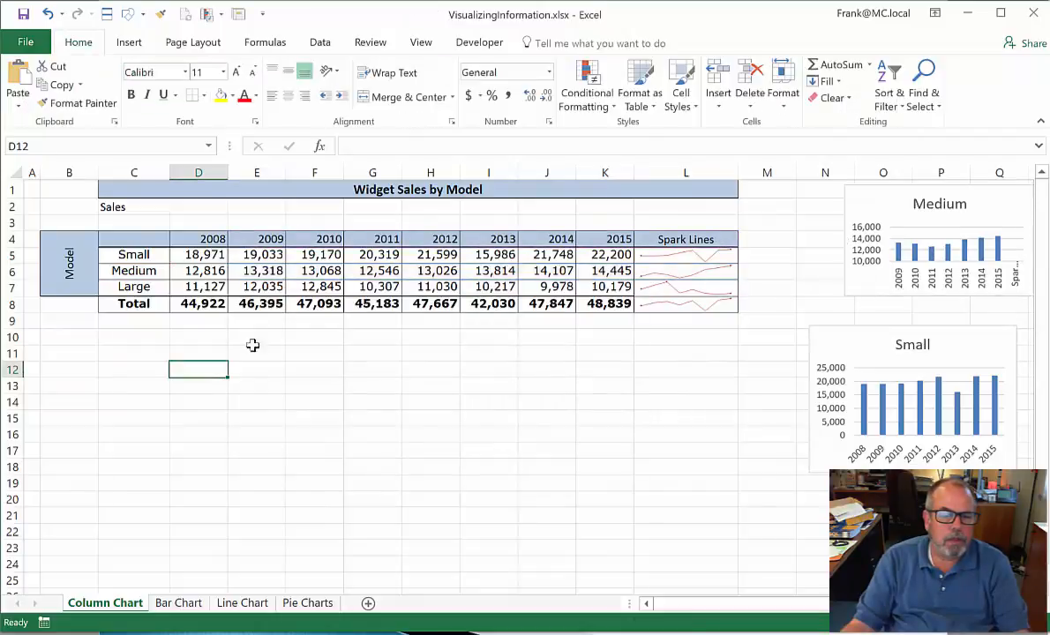
# Insert a 2-D clustered column chart of all three models for 2012–2015 from C4:C7 and H4:K7, and place it below the sales table.
pyautogui.moveTo(130, 237); pyautogui.dragTo(132, 287)
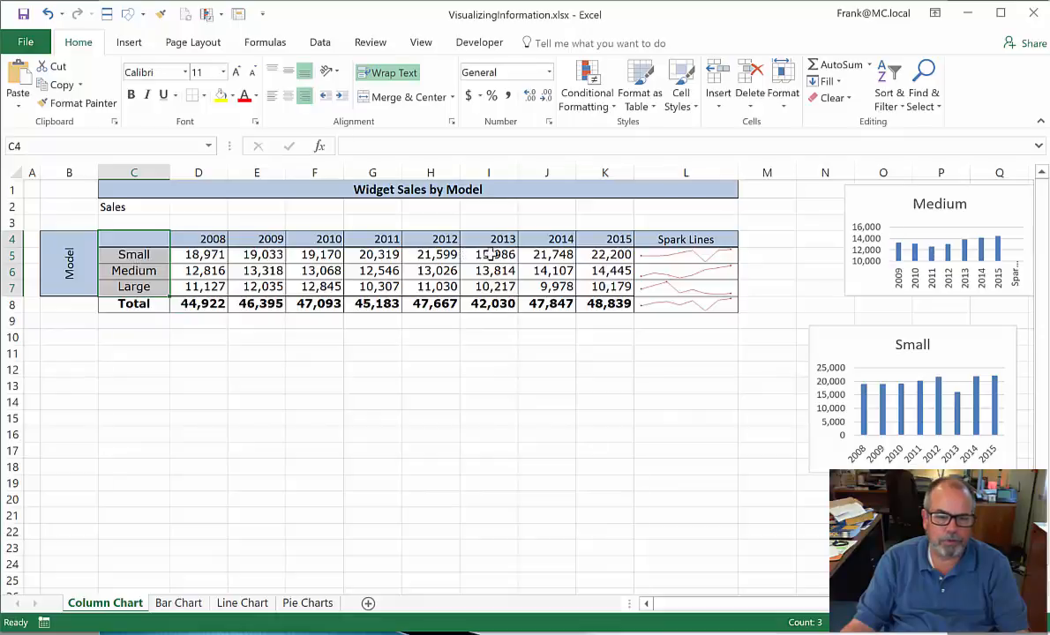
pyautogui.moveTo(445, 240); pyautogui.dragTo(596, 280)
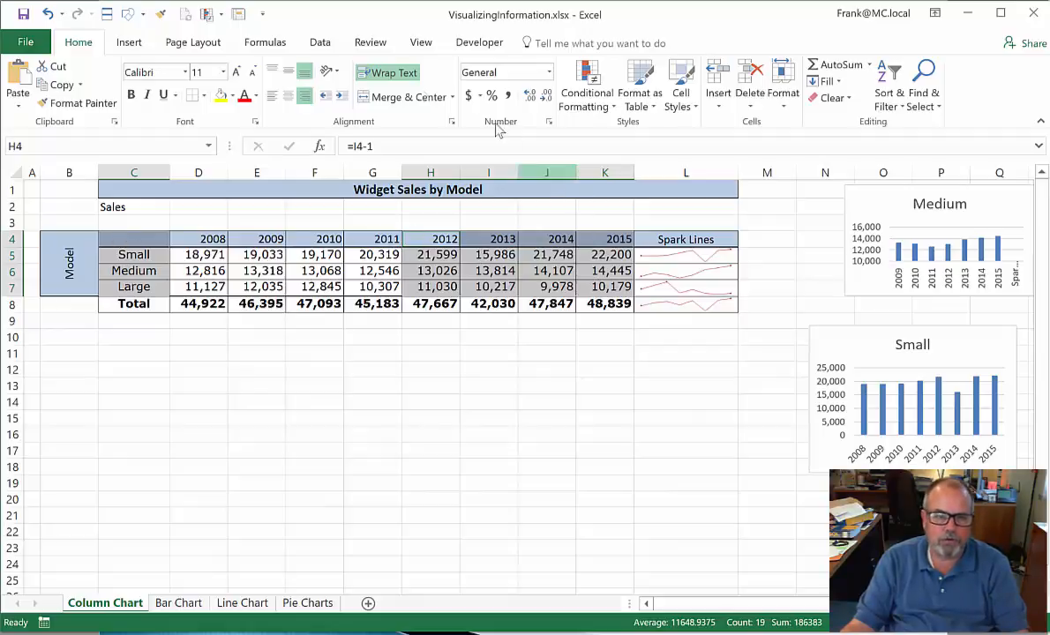
pyautogui.click(129, 42)
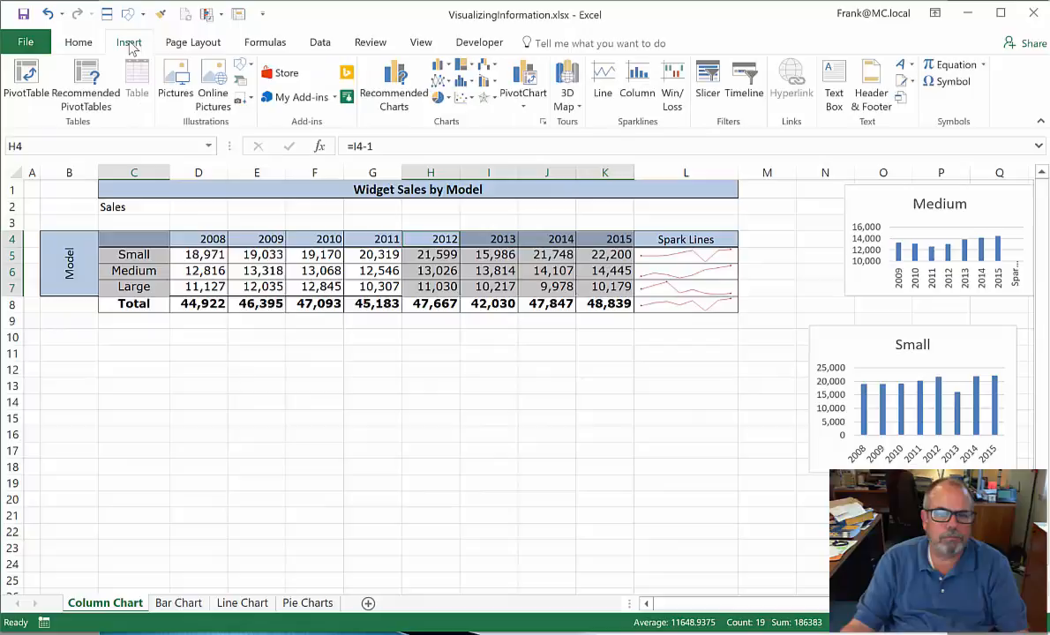
pyautogui.click(439, 67)
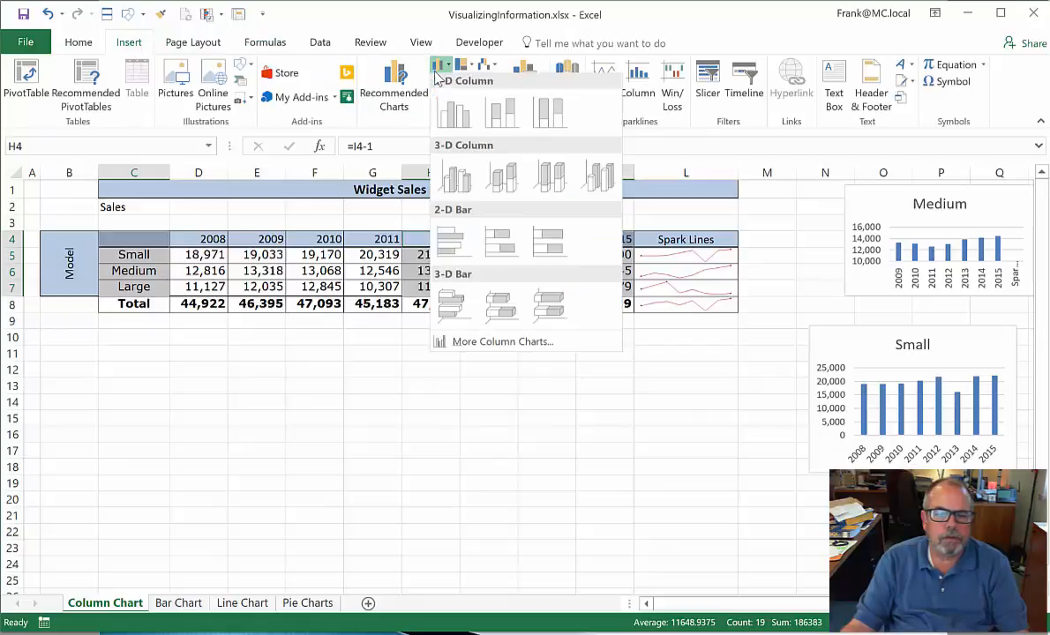
pyautogui.click(453, 113)
pyautogui.moveTo(468, 283); pyautogui.dragTo(334, 350)
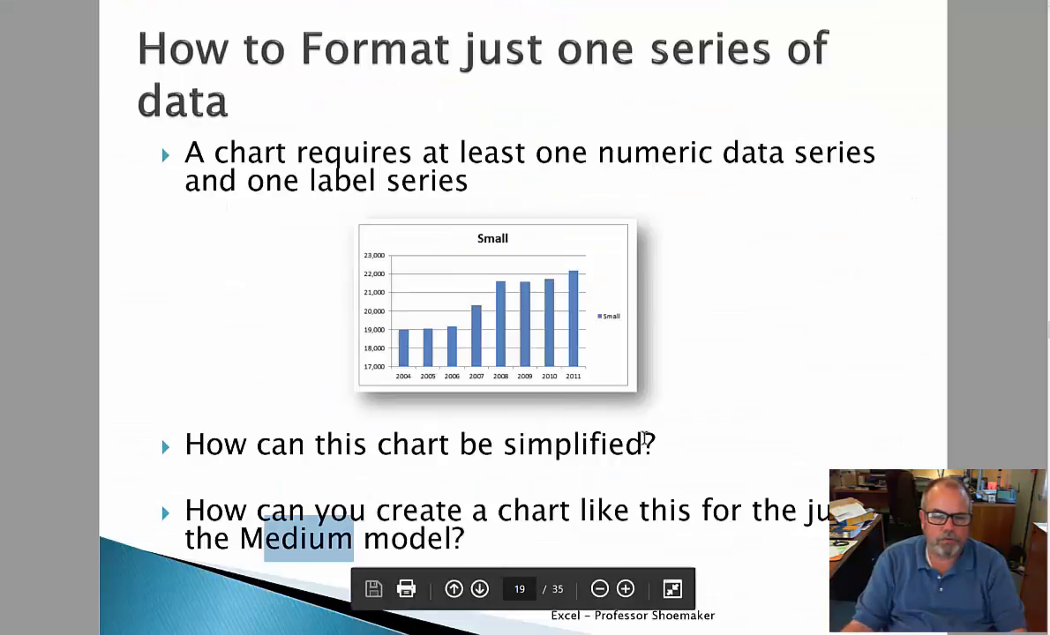
# Review the lecture slide "Telling the story's details…" and return to Excel.
pyautogui.scroll(-1, 656, 430)
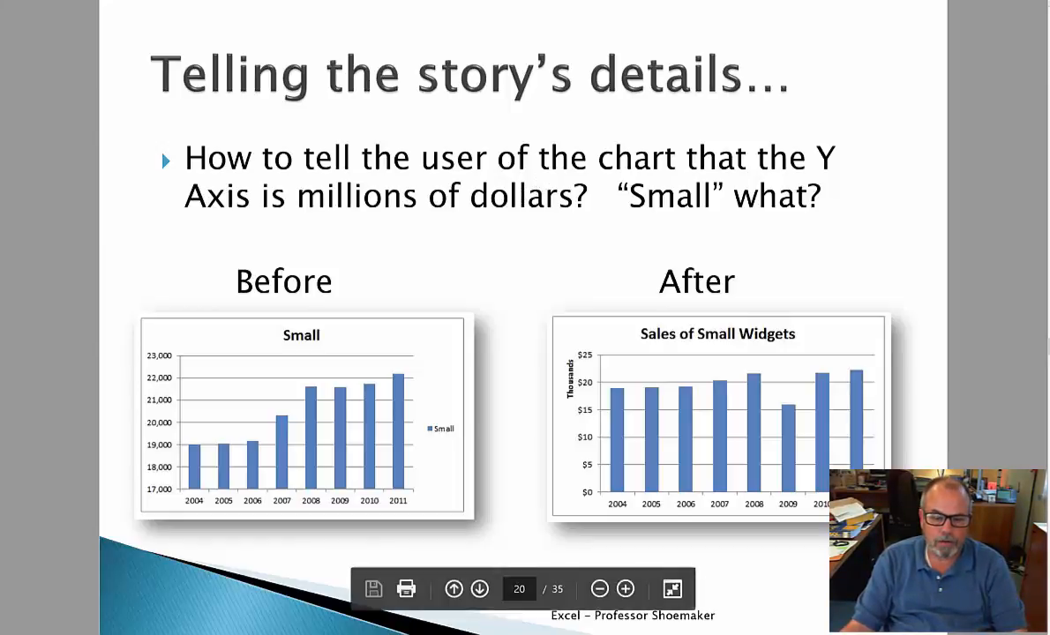
pyautogui.hotkey('alt', 'Tab')
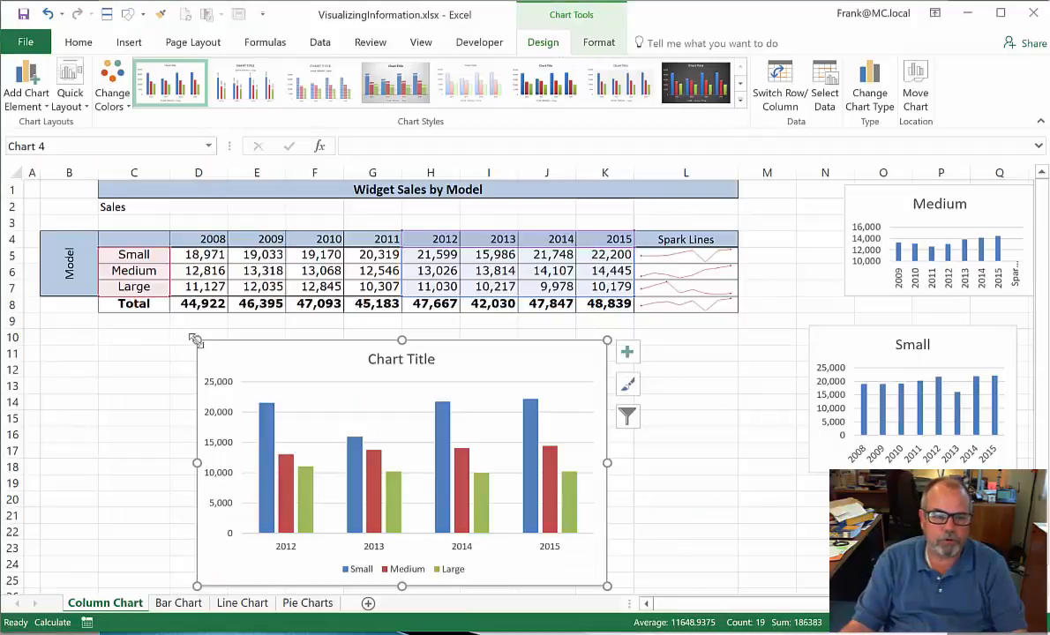
# Shrink the 2012–2015 chart beside the table, and move the Small chart directly below the sales table, enlarged to reach column K.
pyautogui.moveTo(196, 340); pyautogui.dragTo(916, 300)
pyautogui.moveTo(883, 342); pyautogui.dragTo(276, 332)
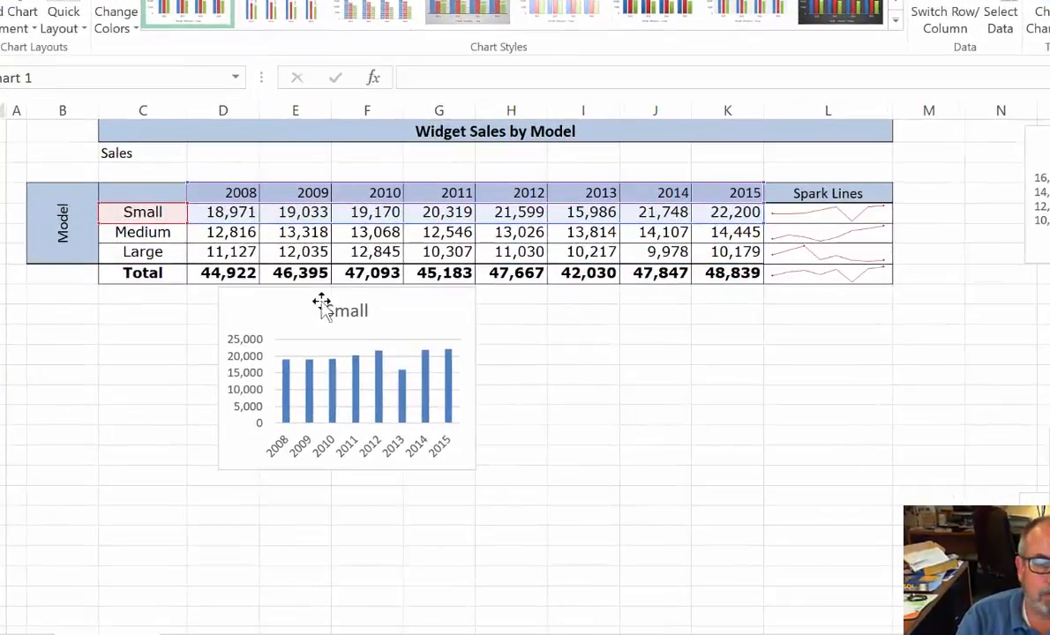
pyautogui.moveTo(476, 469); pyautogui.dragTo(760, 592)
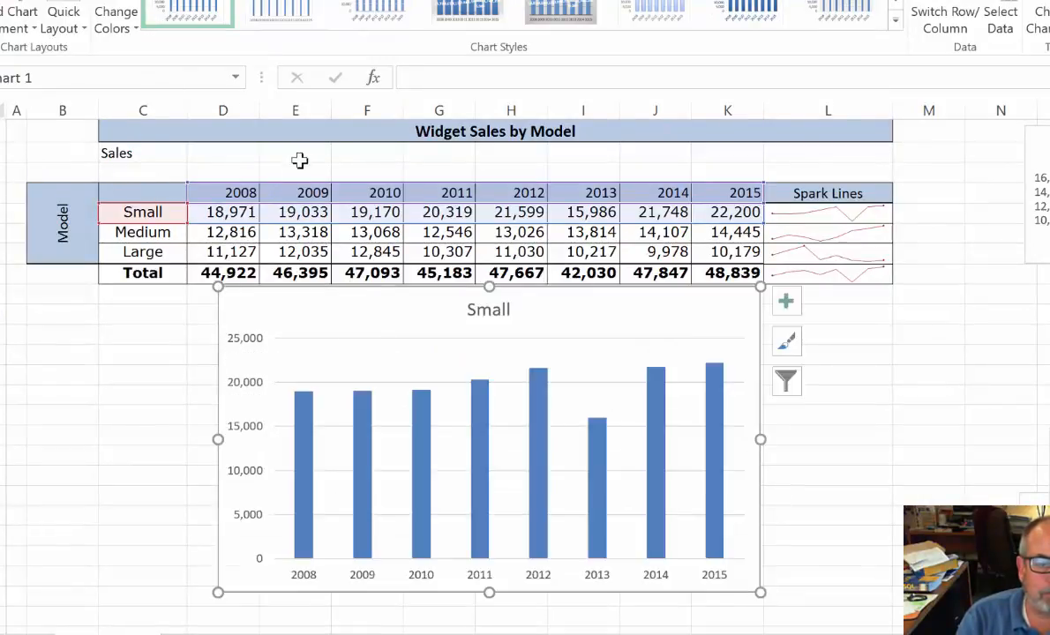
# Change the subtitle in cell C2 to "Sales in Millions of Dollars".
pyautogui.click(146, 153)
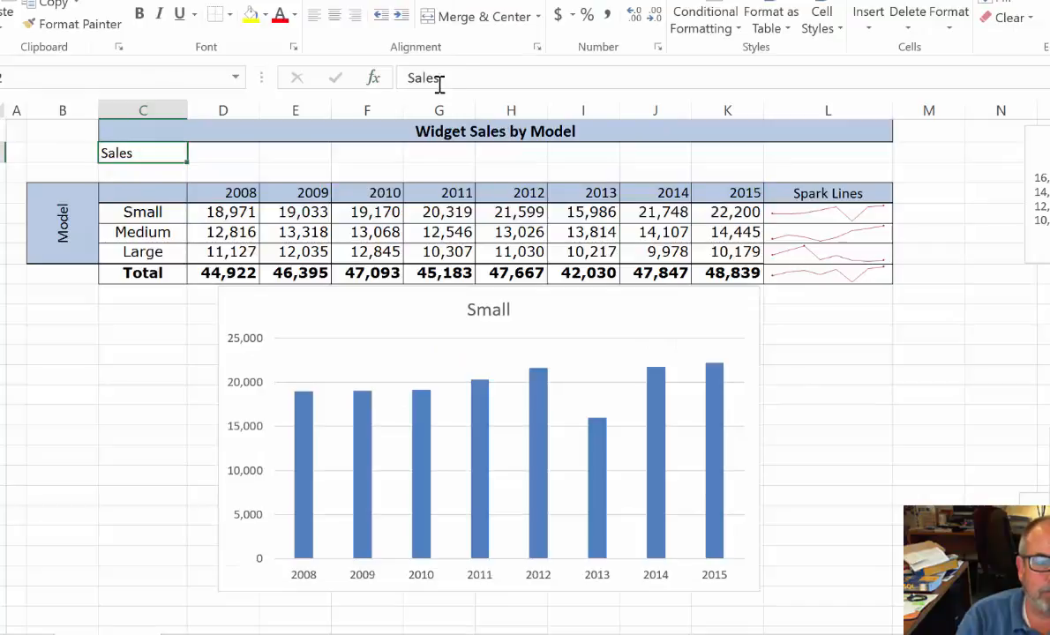
pyautogui.click(489, 88)
pyautogui.write('i')
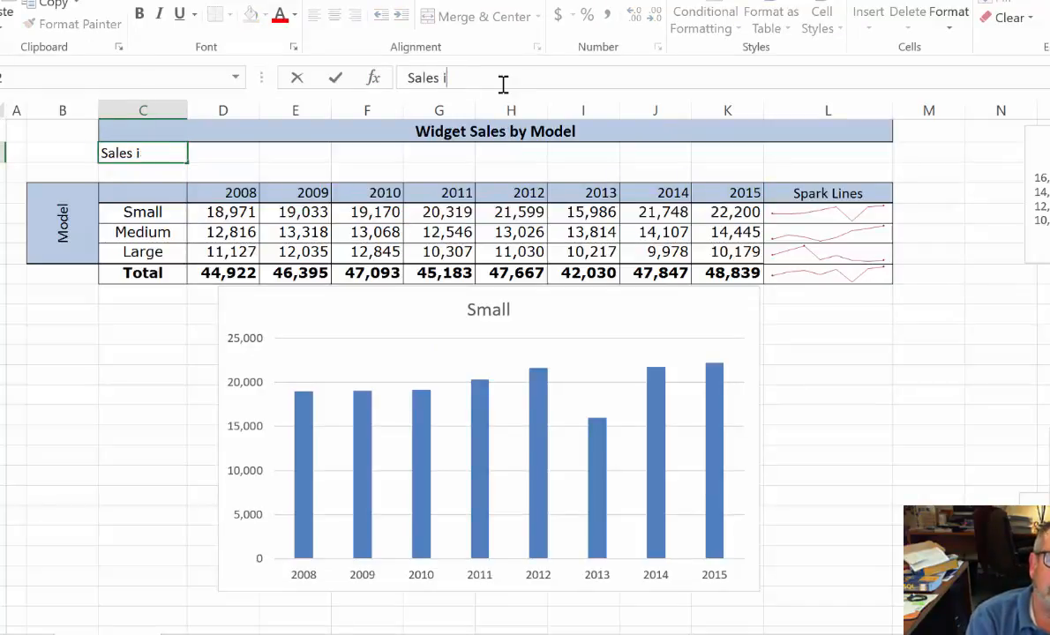
pyautogui.write('un Millions ')
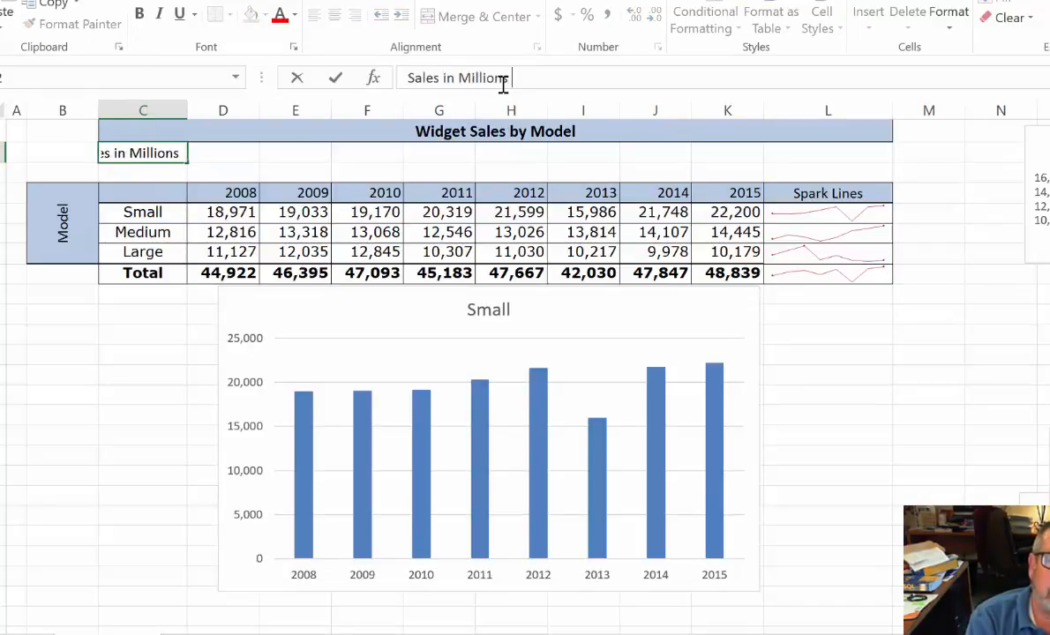
pyautogui.write('of Dollars')
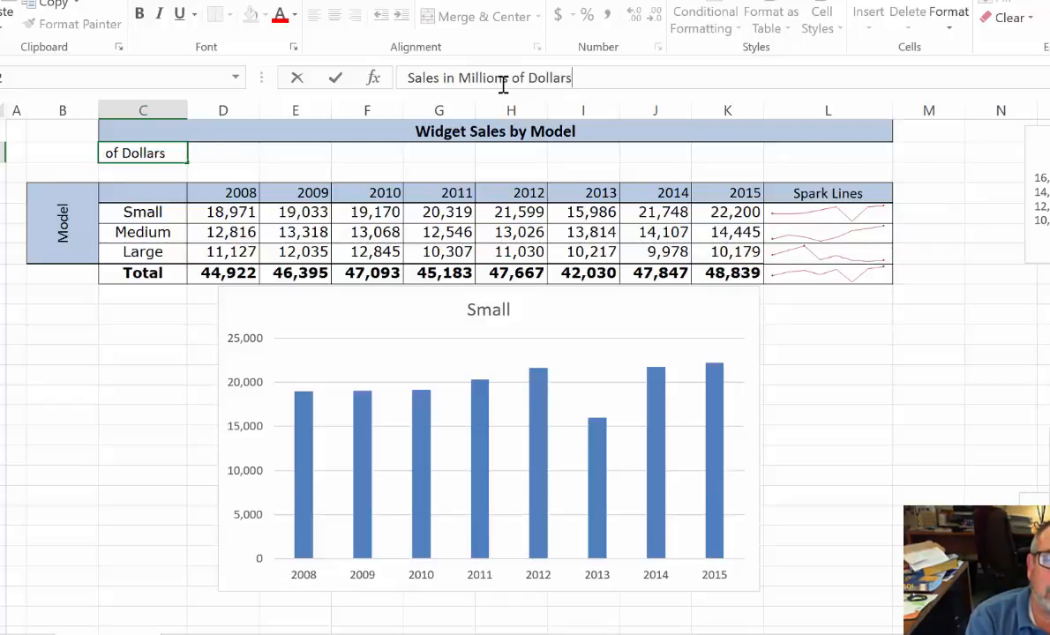
pyautogui.press('Return')
pyautogui.click(149, 156)
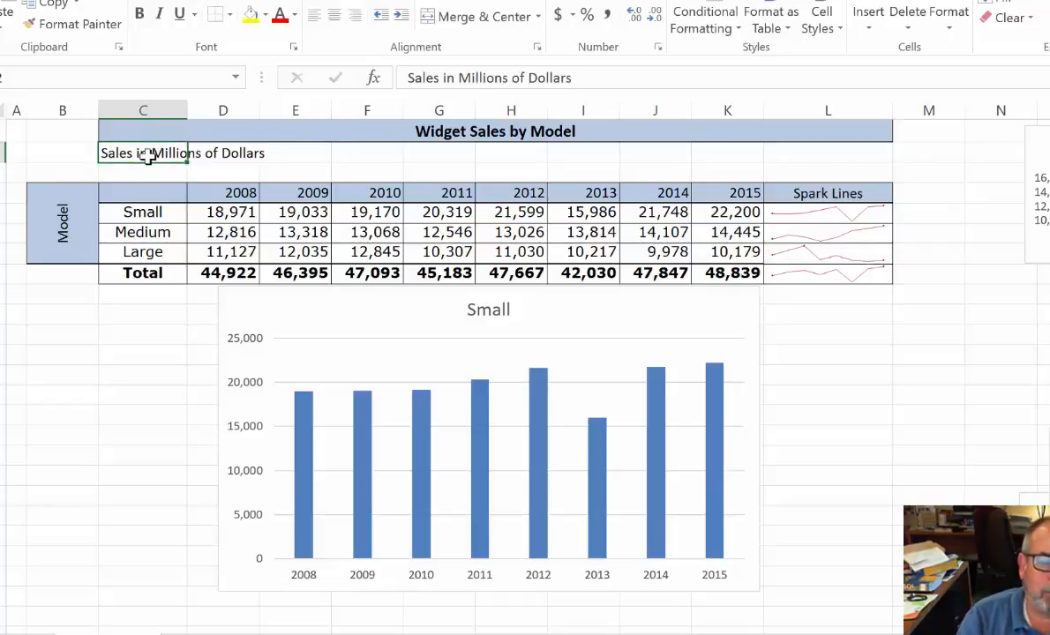
# Change the title of the Small chart to "Small Widgets".
pyautogui.click(349, 320)
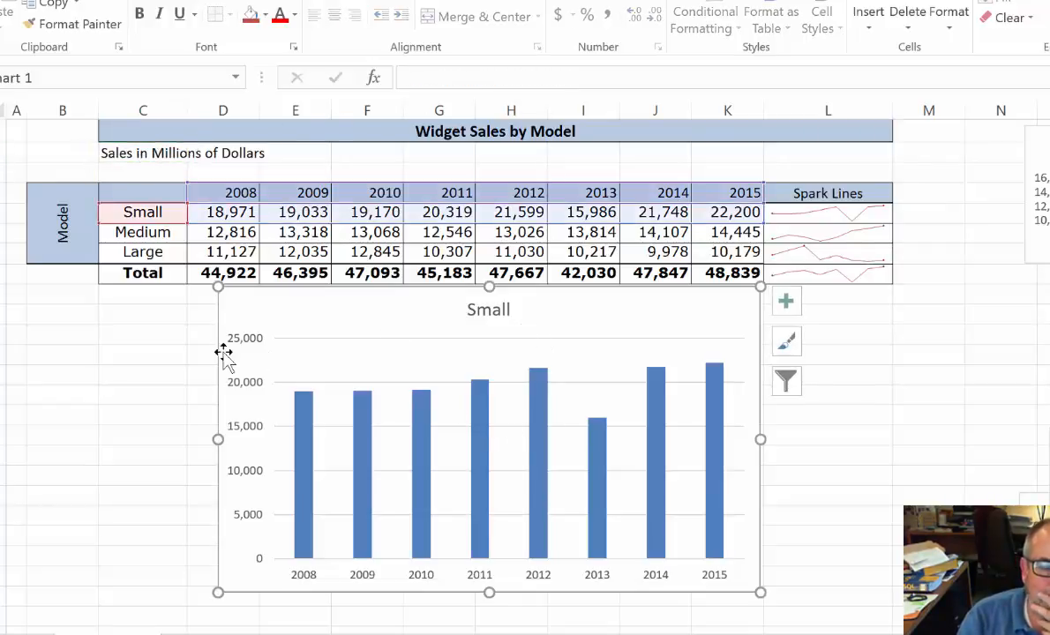
pyautogui.click(477, 314)
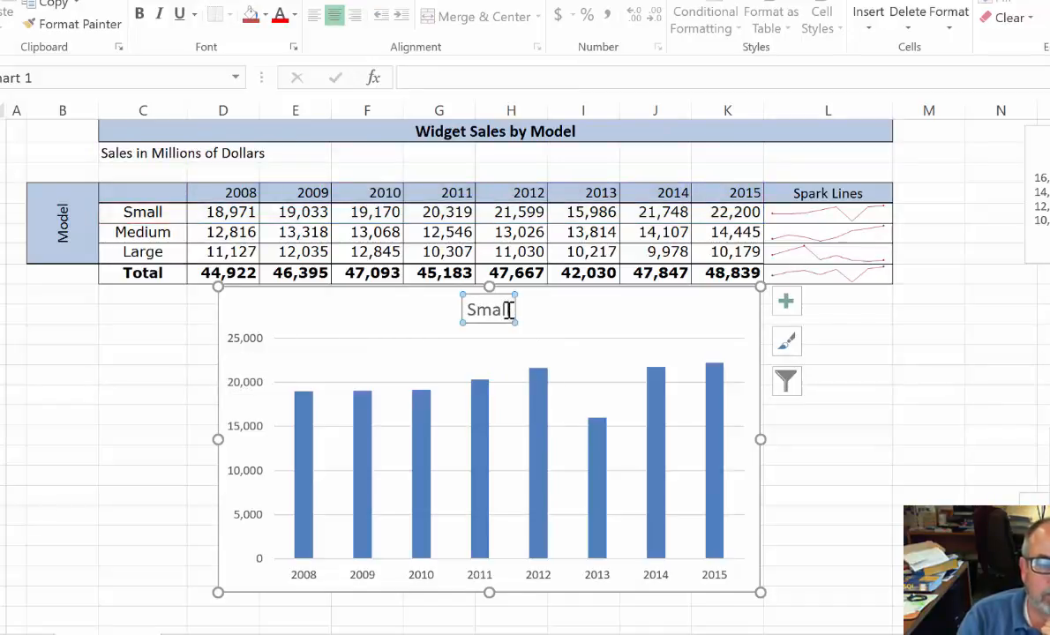
pyautogui.click(542, 328)
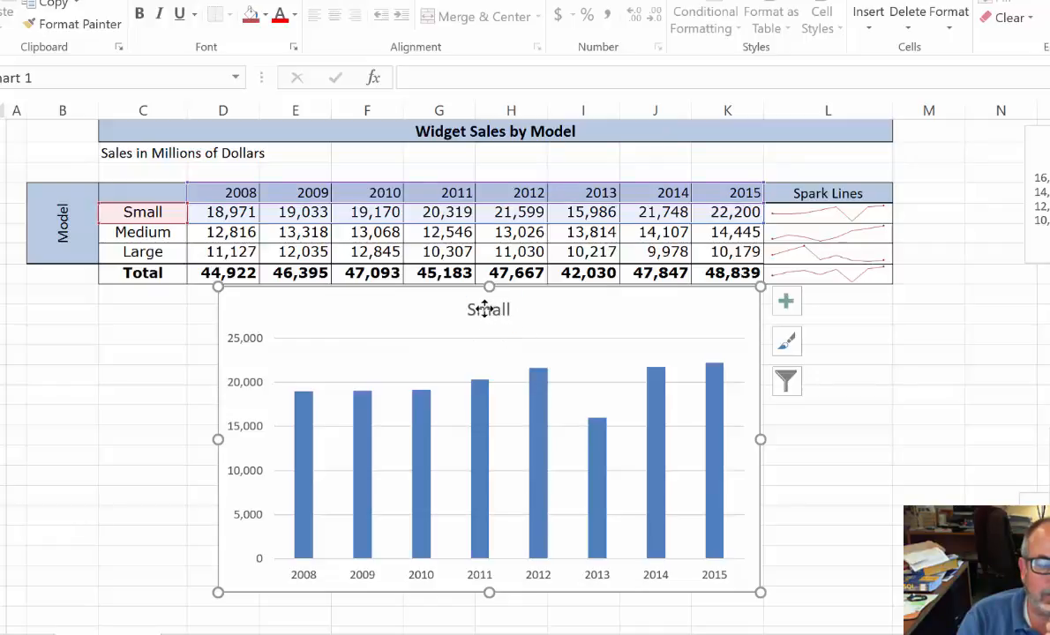
pyautogui.click(486, 309)
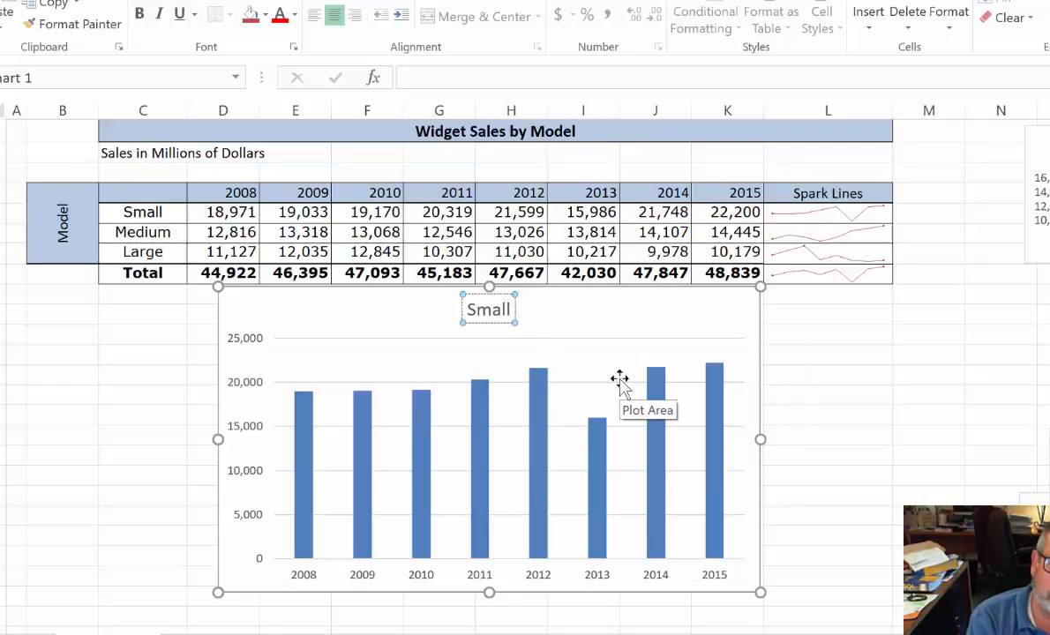
pyautogui.write('Widg')
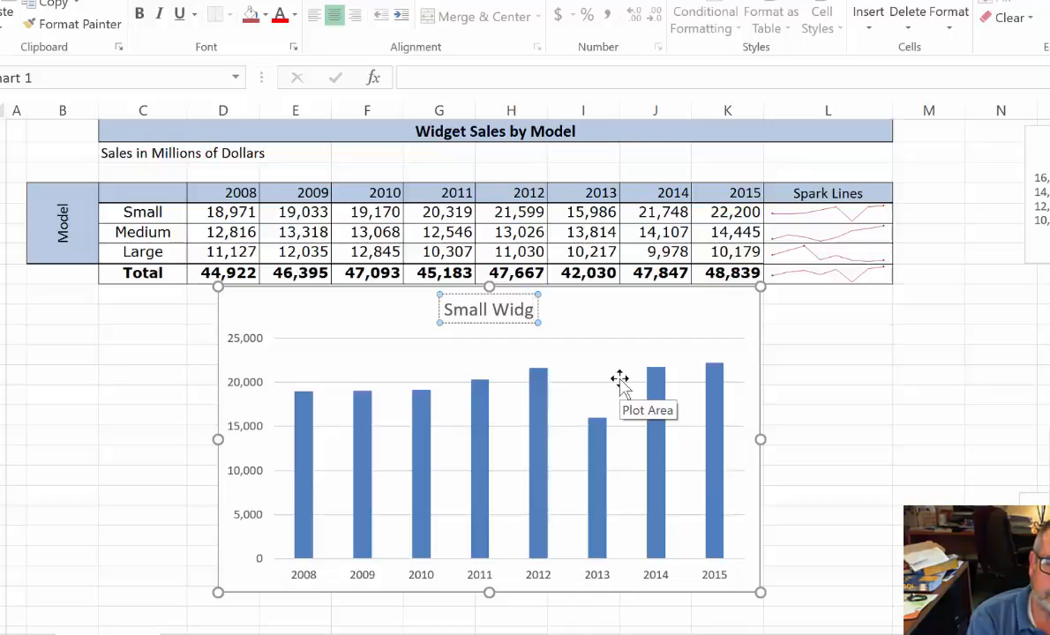
pyautogui.write('ets')
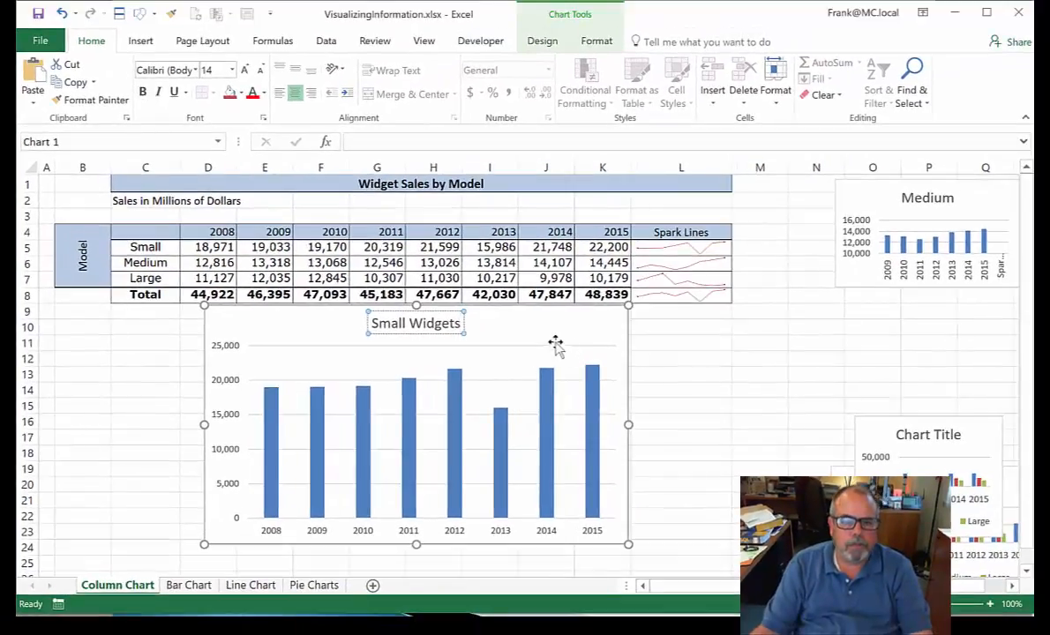
pyautogui.click(550, 340)
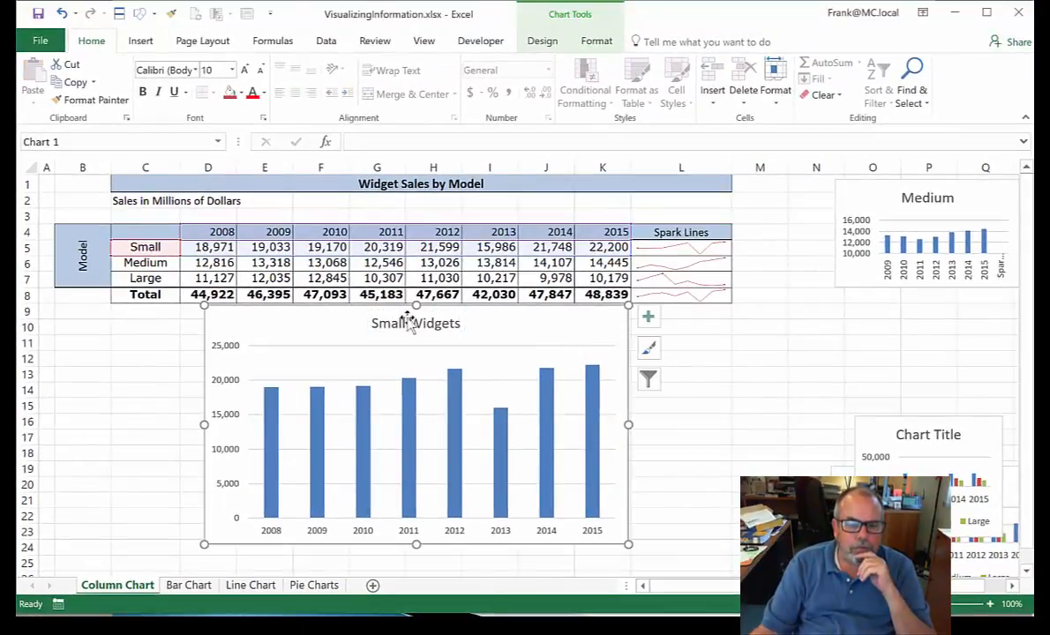
# Format the vertical axis numbers of the Small Widgets chart as Currency and close the axis formatting options.
pyautogui.click(224, 351)
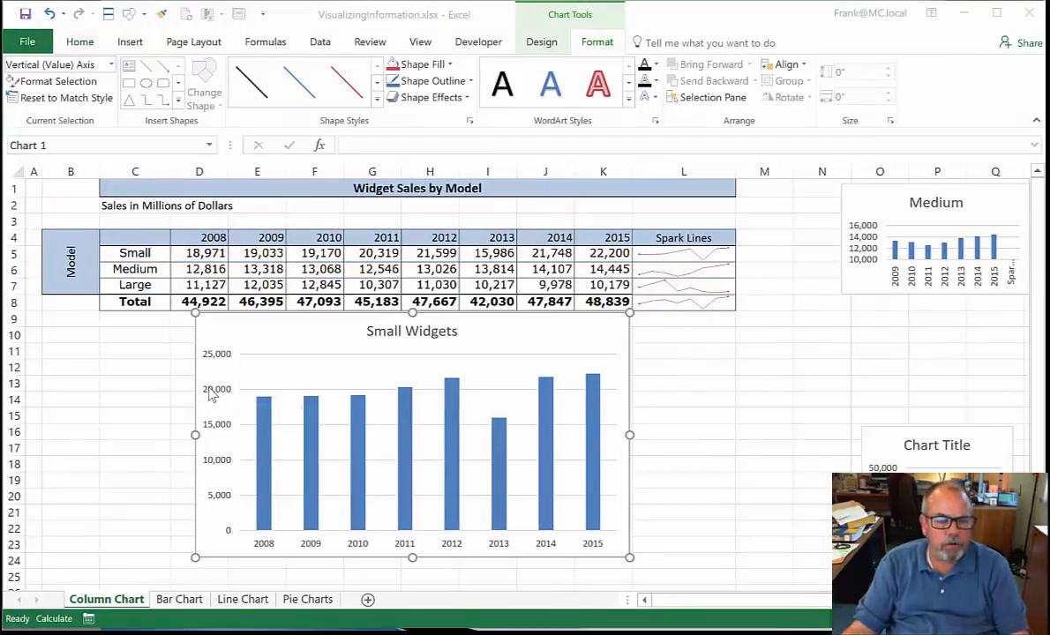
pyautogui.click(211, 395)
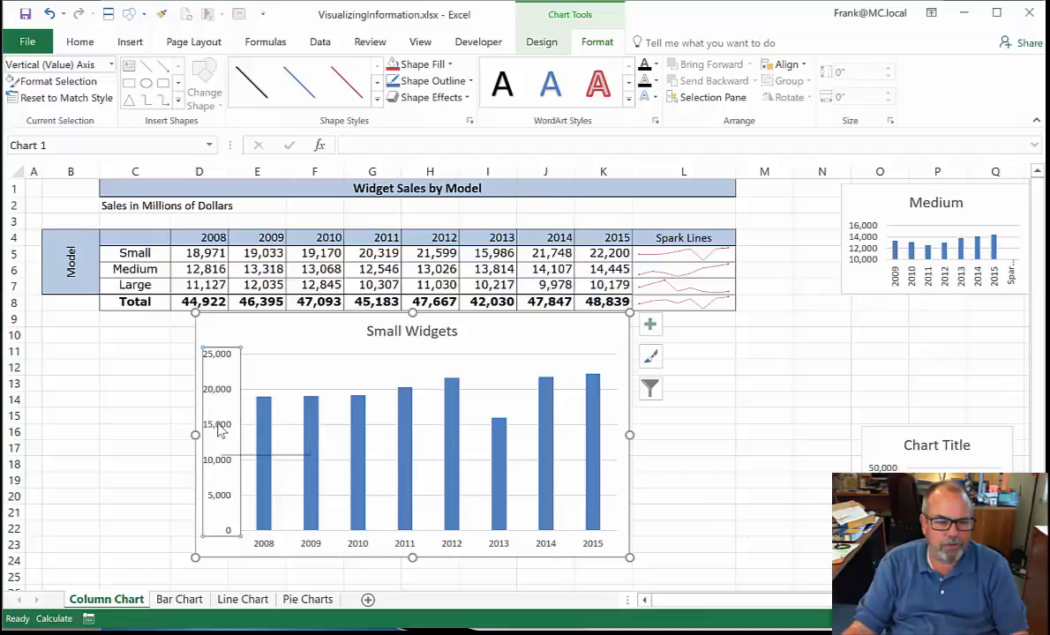
pyautogui.click(216, 399)
pyautogui.click(212, 393)
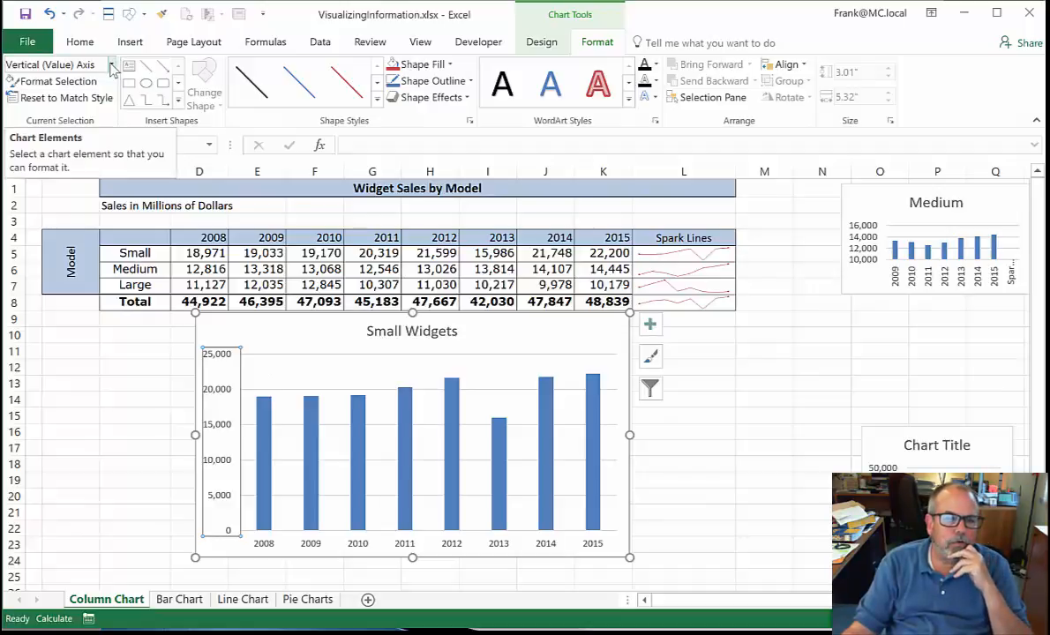
pyautogui.click(60, 82)
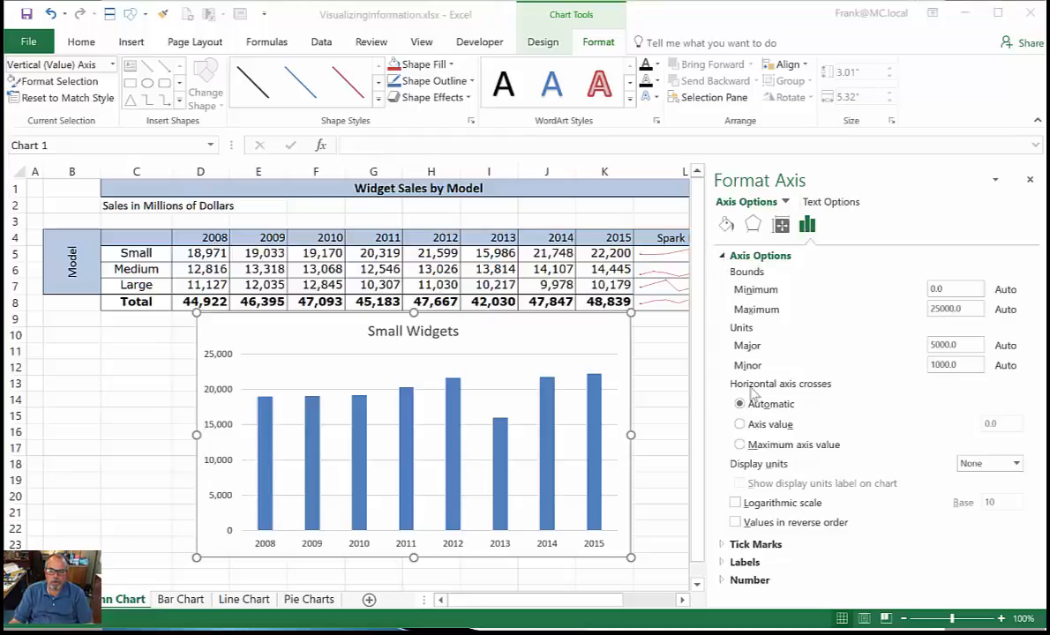
pyautogui.click(731, 256)
pyautogui.click(728, 309)
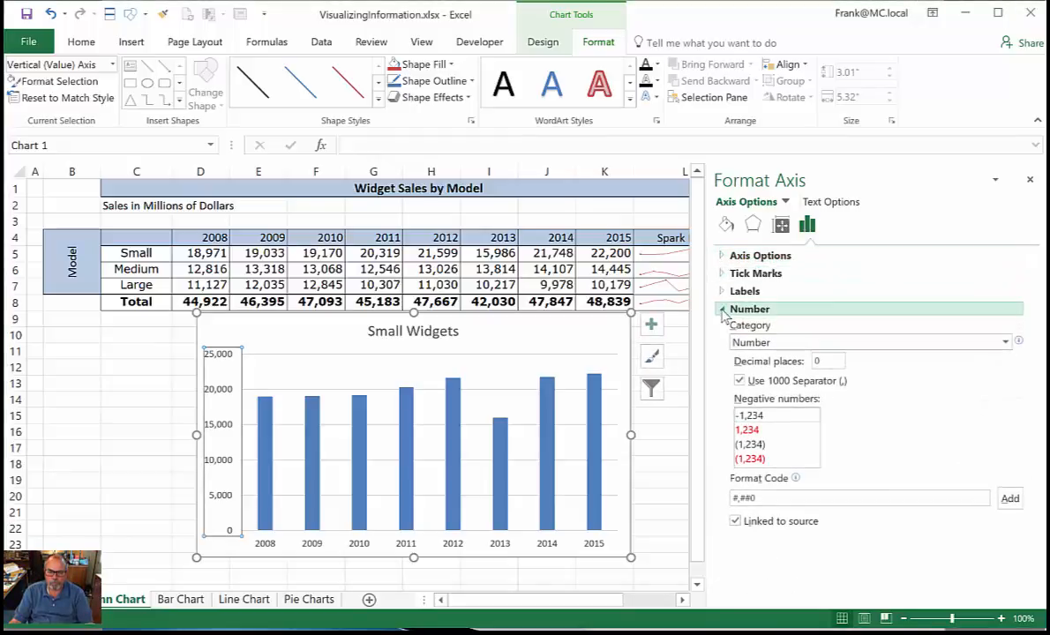
pyautogui.click(825, 342)
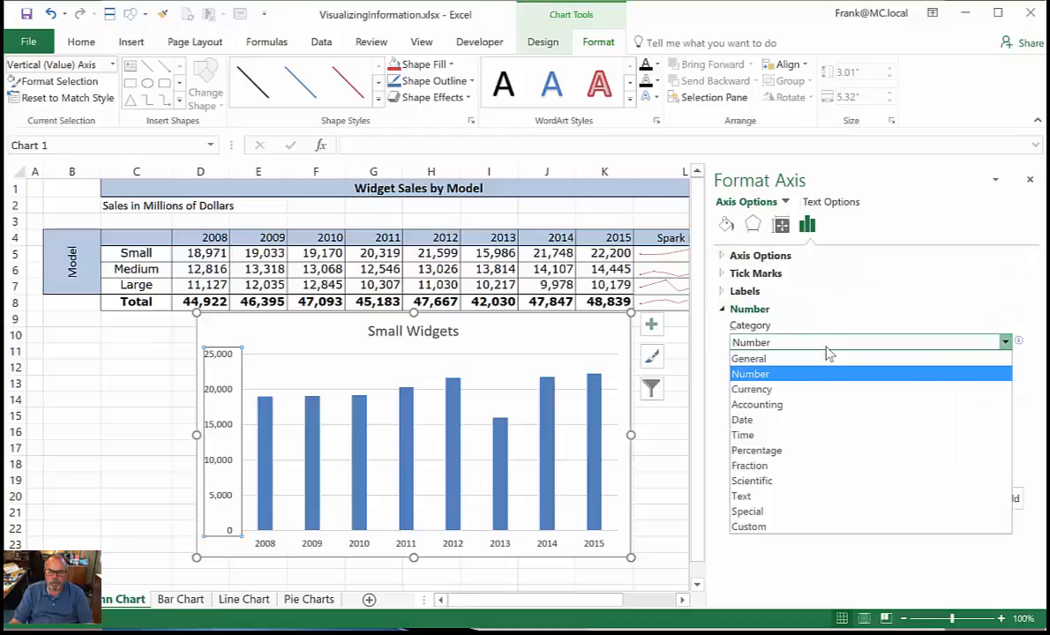
pyautogui.click(777, 390)
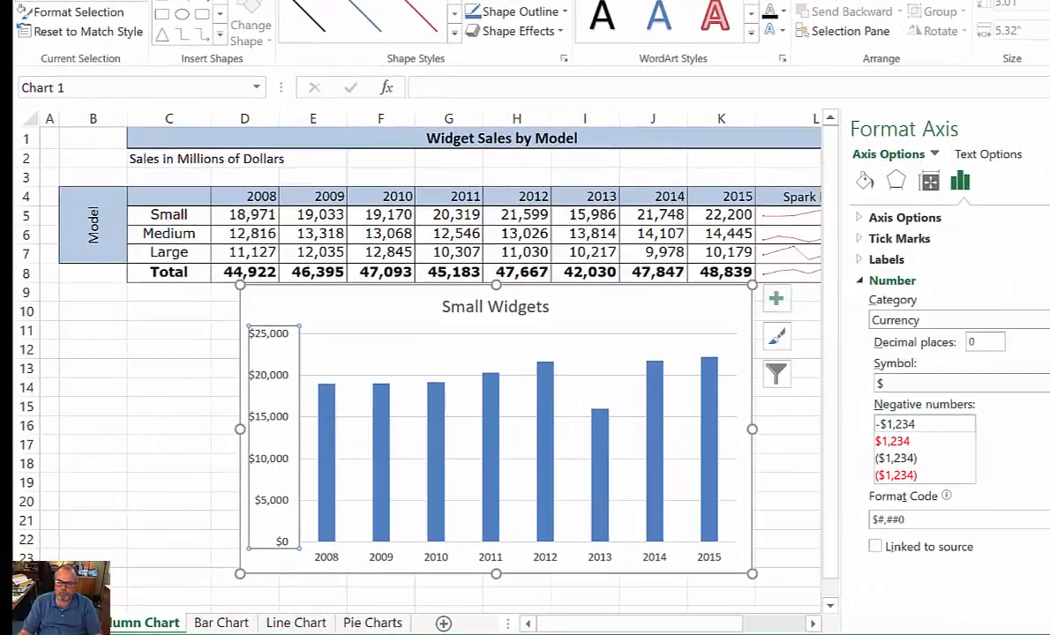
pyautogui.click(1047, 128)
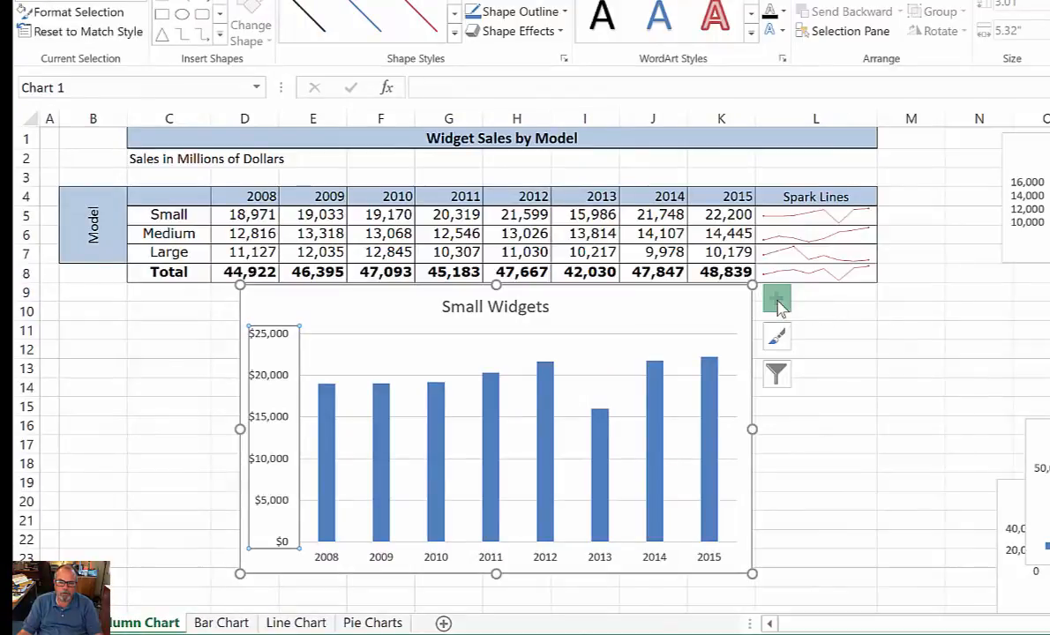
# Add axis titles to the Small Widgets chart.
pyautogui.click(778, 303)
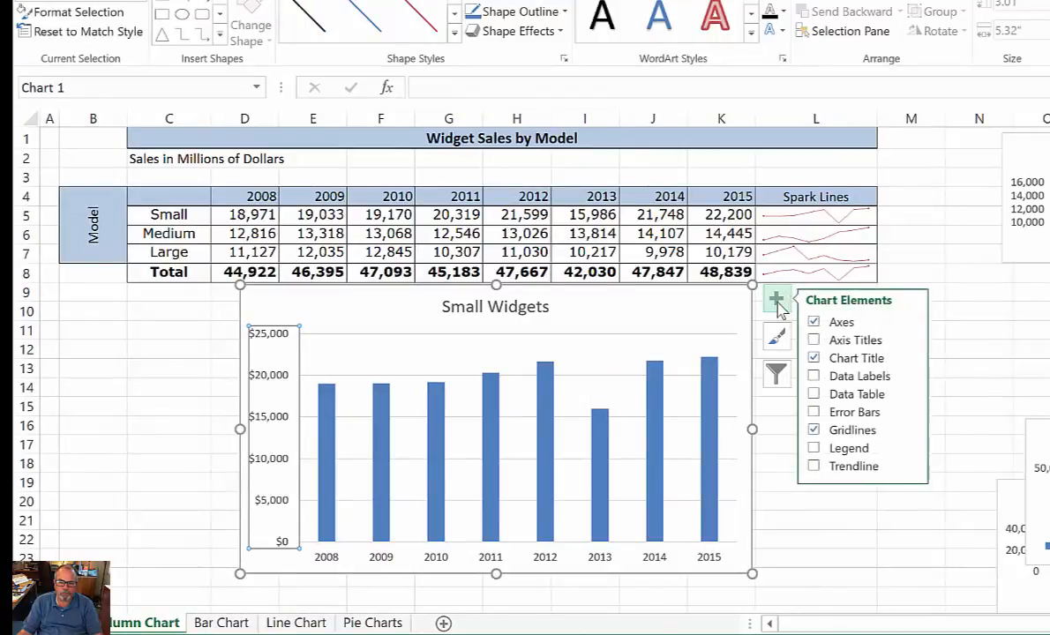
pyautogui.click(814, 341)
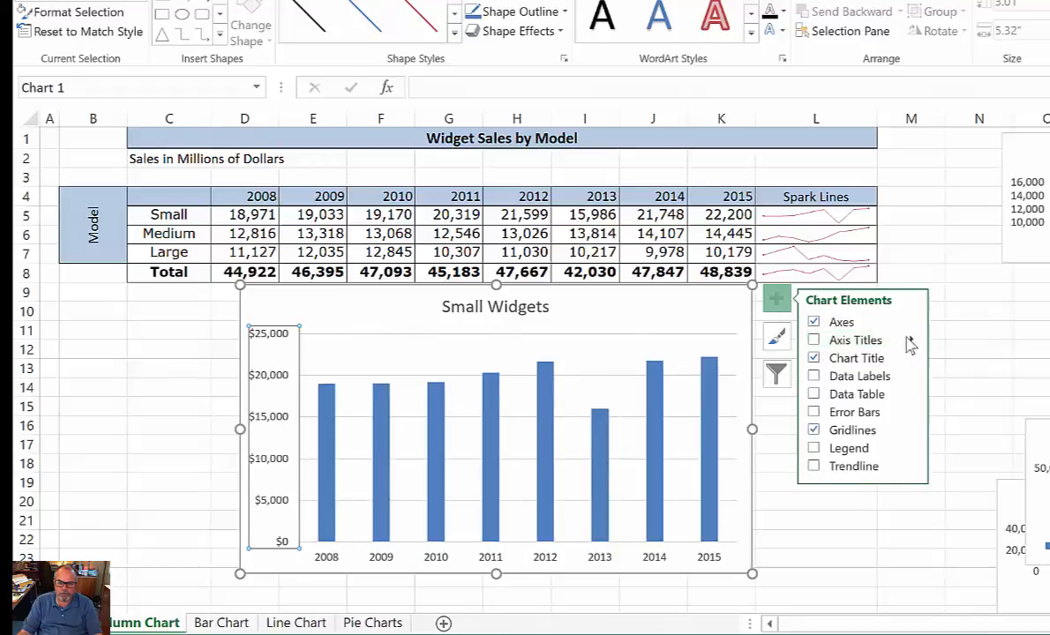
pyautogui.click(872, 340)
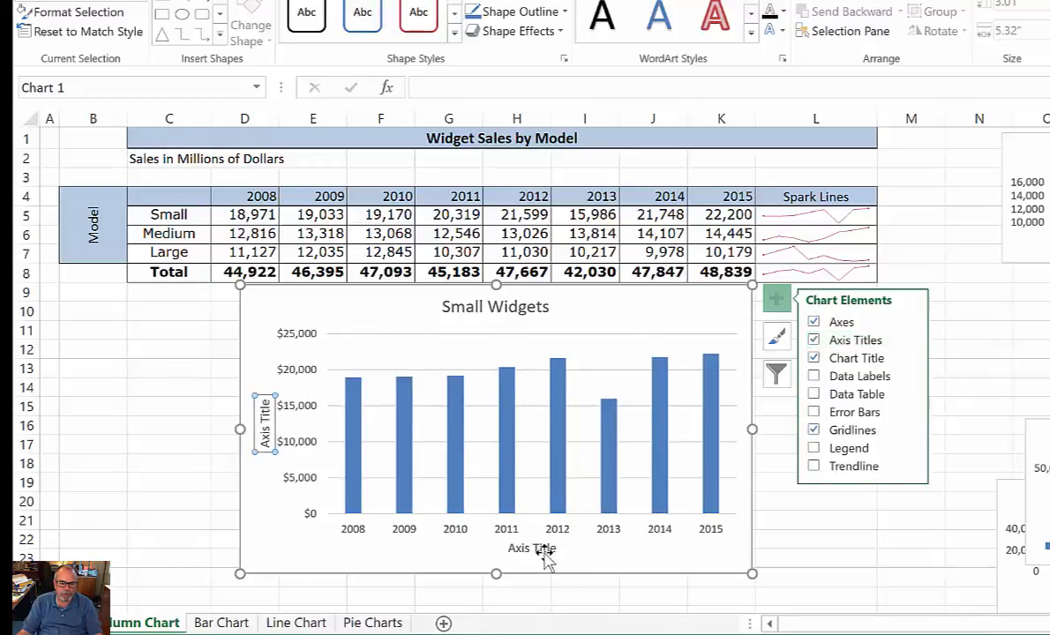
pyautogui.click(542, 549)
# Replace the vertical axis title of the Small Widgets chart with "Sales in Millions".
pyautogui.click(263, 428)
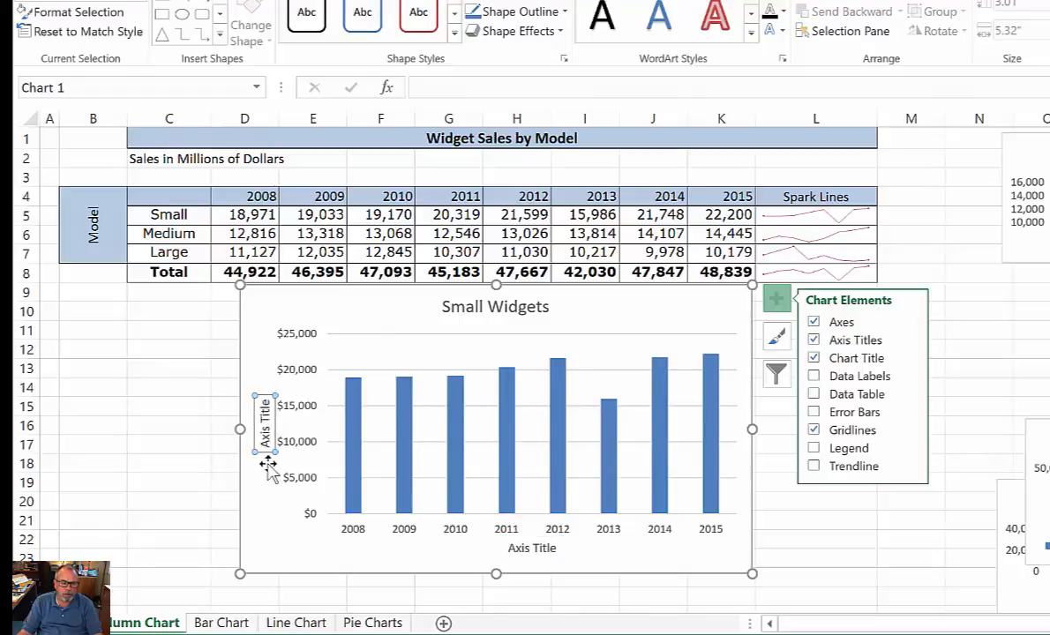
pyautogui.click(264, 447)
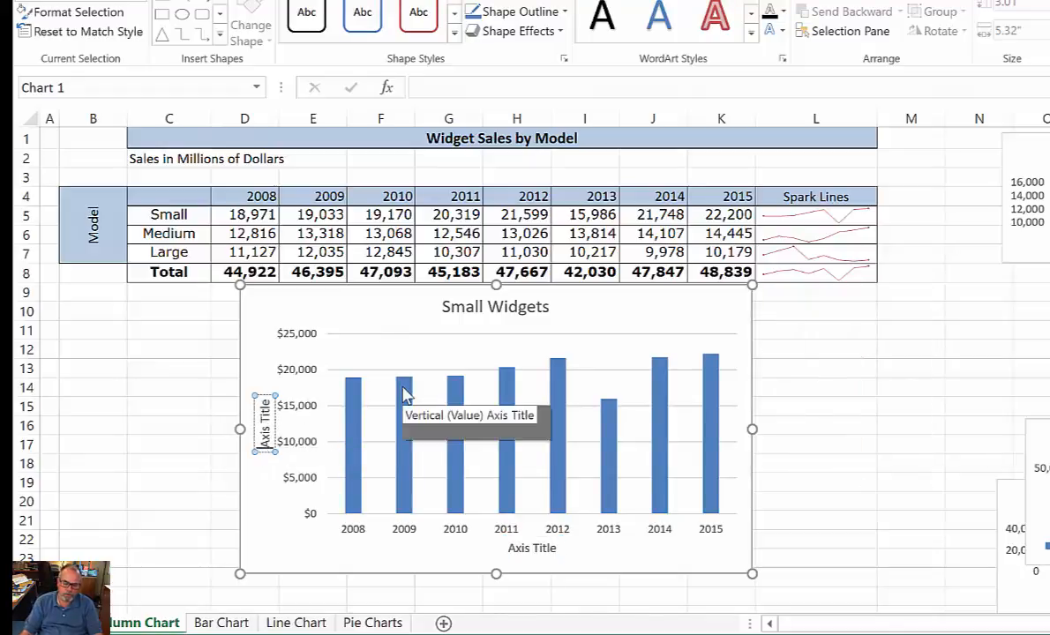
pyautogui.press('Delete')
pyautogui.press('Delete')
pyautogui.press('Delete')
pyautogui.press('Delete')
pyautogui.press('Delete')
pyautogui.press('Delete')
pyautogui.press('Delete')
pyautogui.press('Delete')
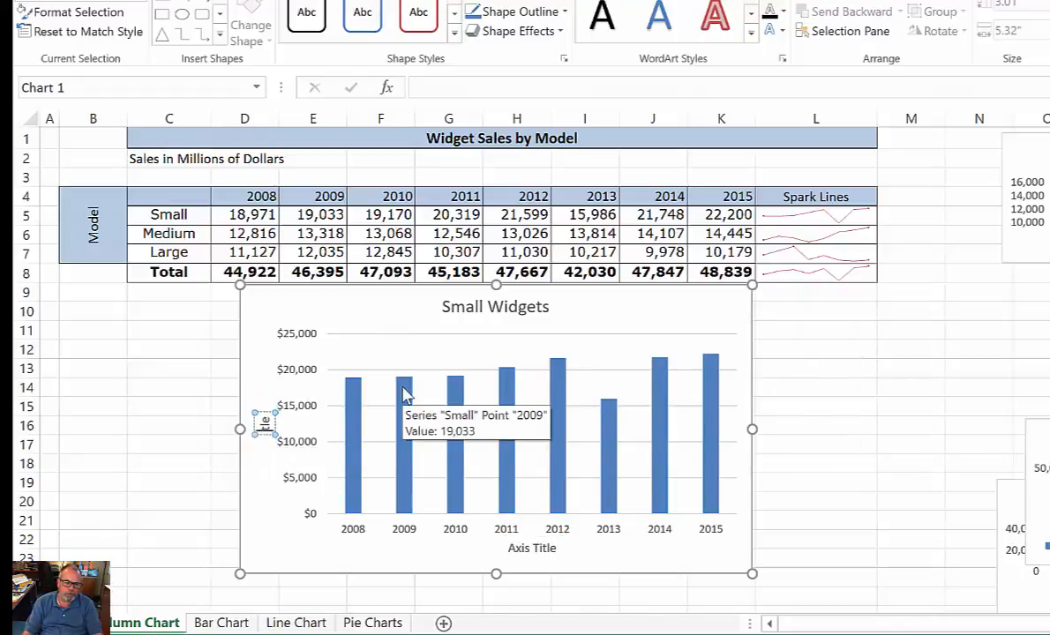
pyautogui.press('Delete')
pyautogui.press('Delete')
pyautogui.write('Sa')
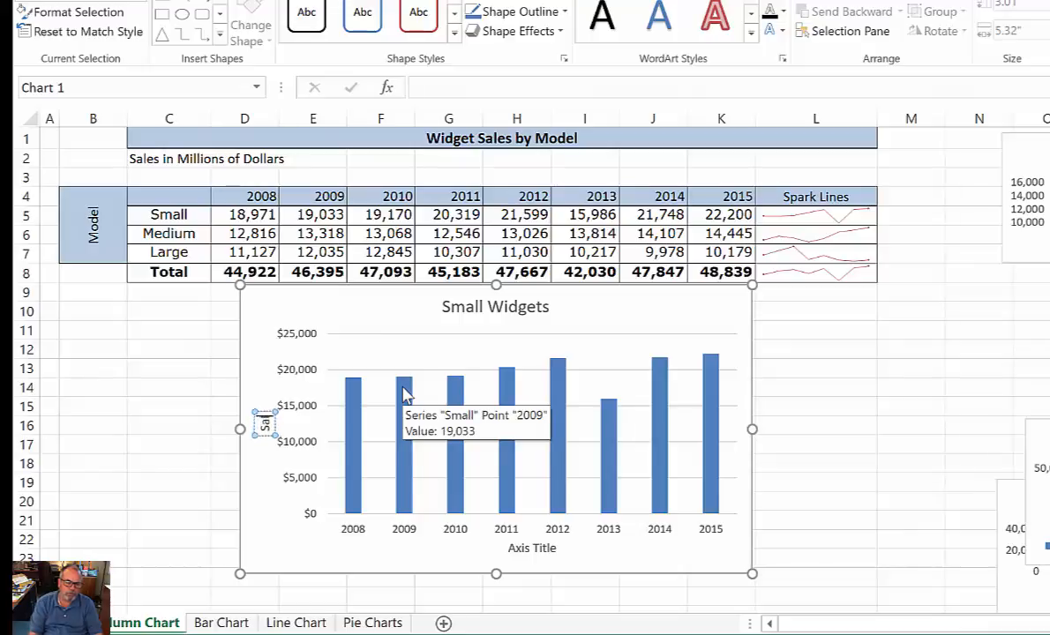
pyautogui.write('les in Millions')
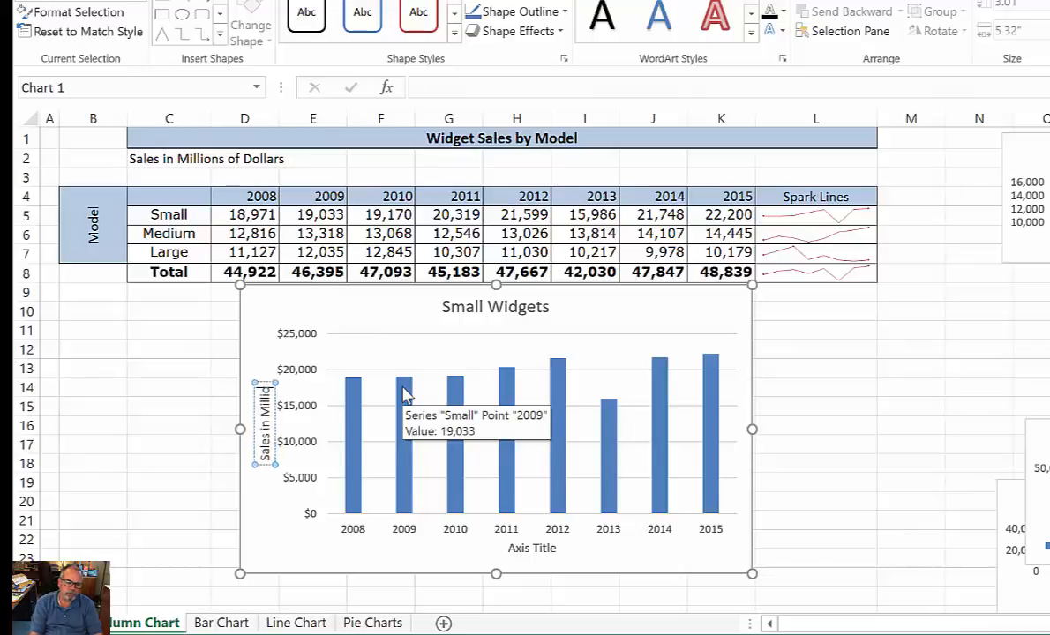
pyautogui.click(257, 323)
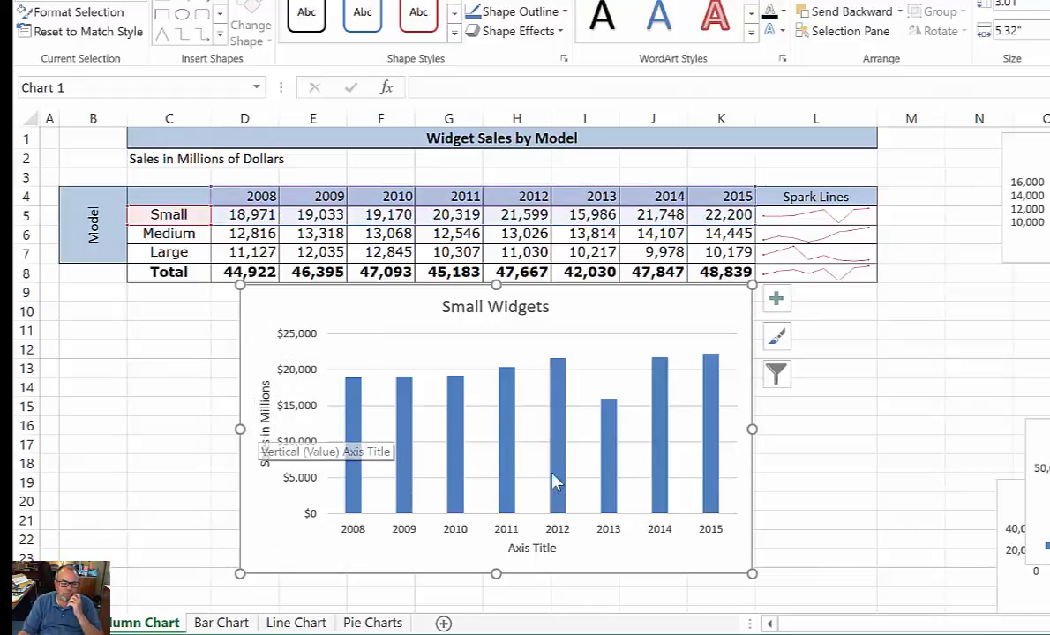
# Change the horizontal axis title to "Years" and move it to the centre below the Small Widgets chart's year labels.
pyautogui.click(501, 548)
pyautogui.tripleClick(533, 548)
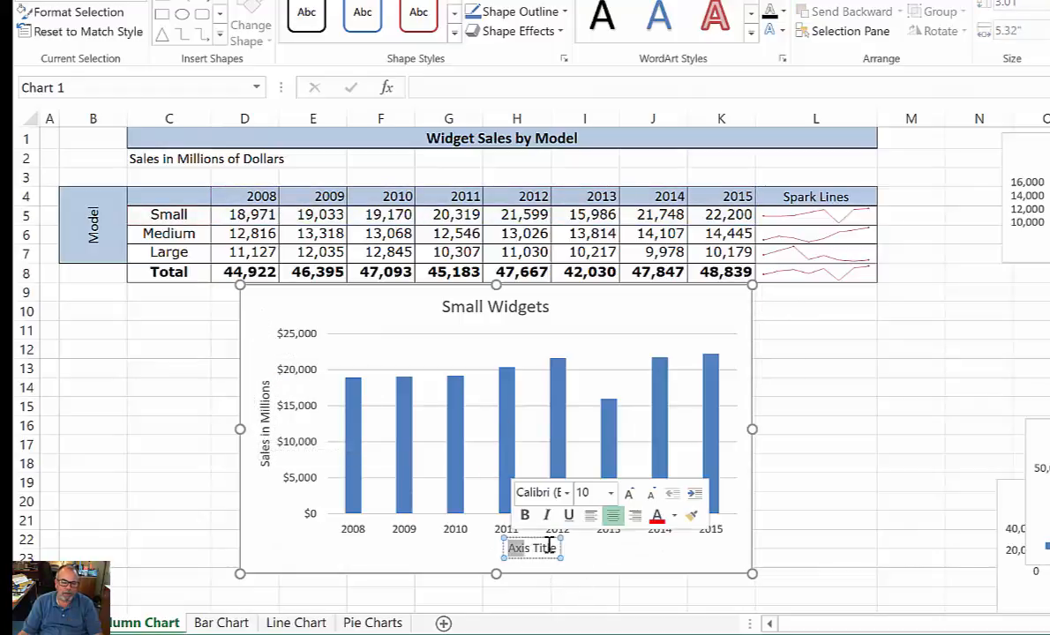
pyautogui.write('Years')
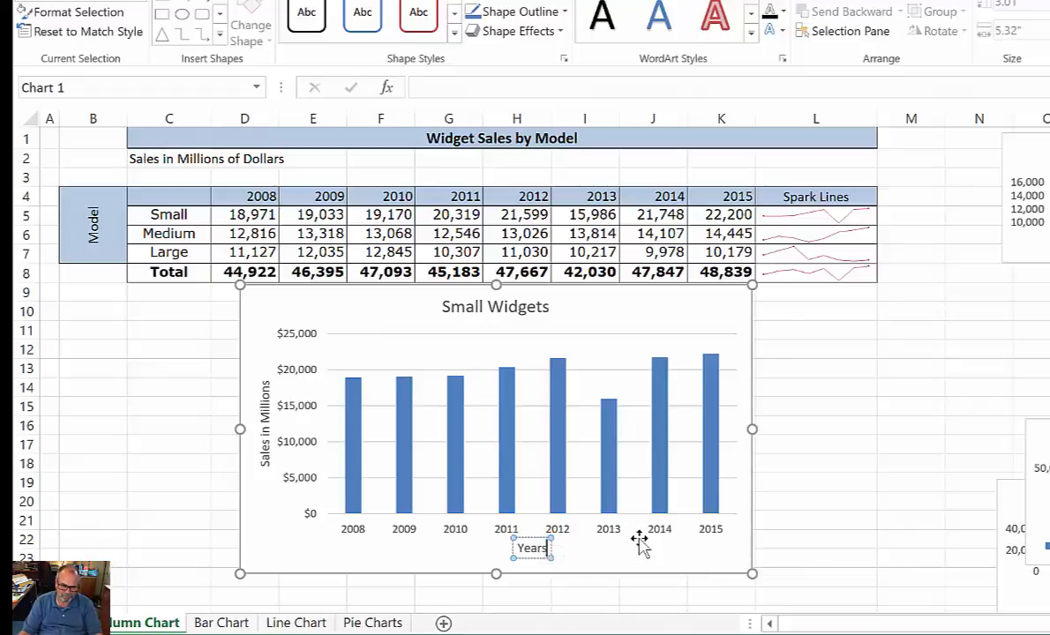
pyautogui.click(530, 555)
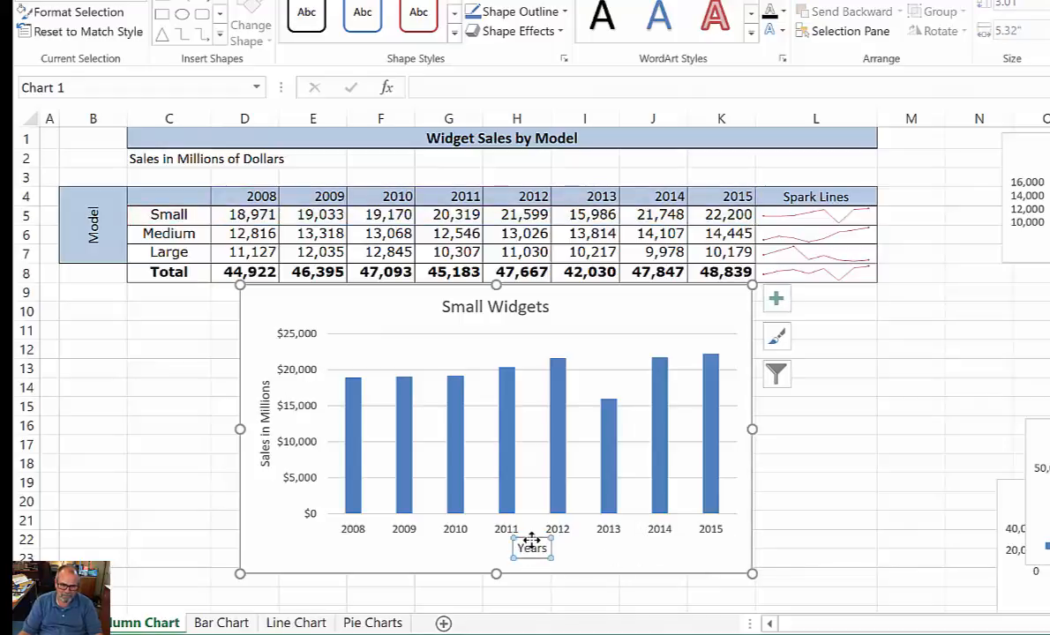
pyautogui.click(590, 554)
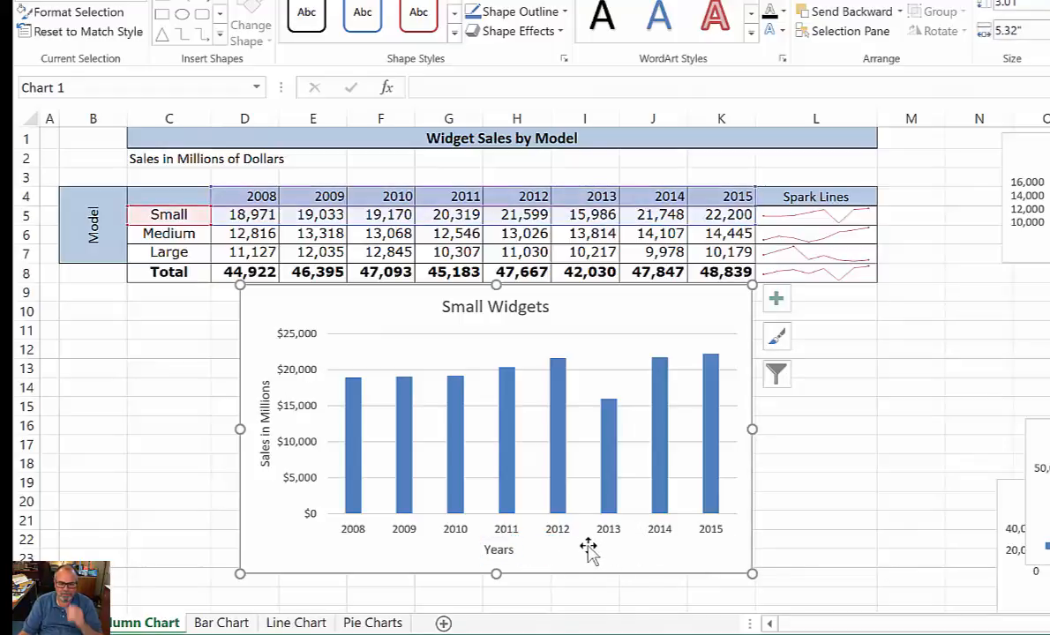
# Delete the "Years" horizontal axis title from the Small Widgets chart.
pyautogui.click(505, 553)
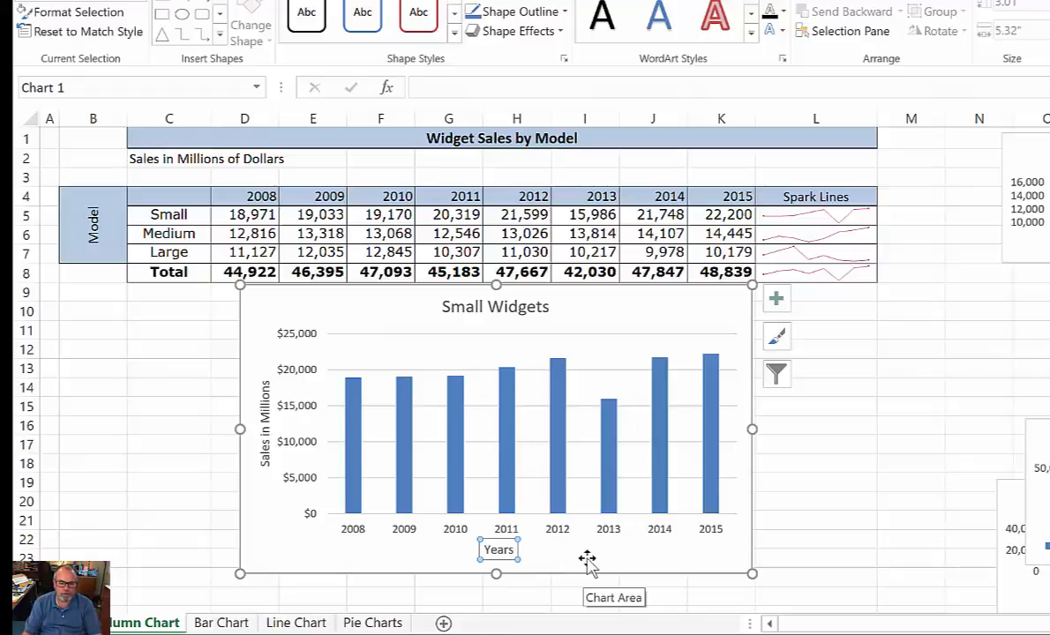
pyautogui.press('Delete')
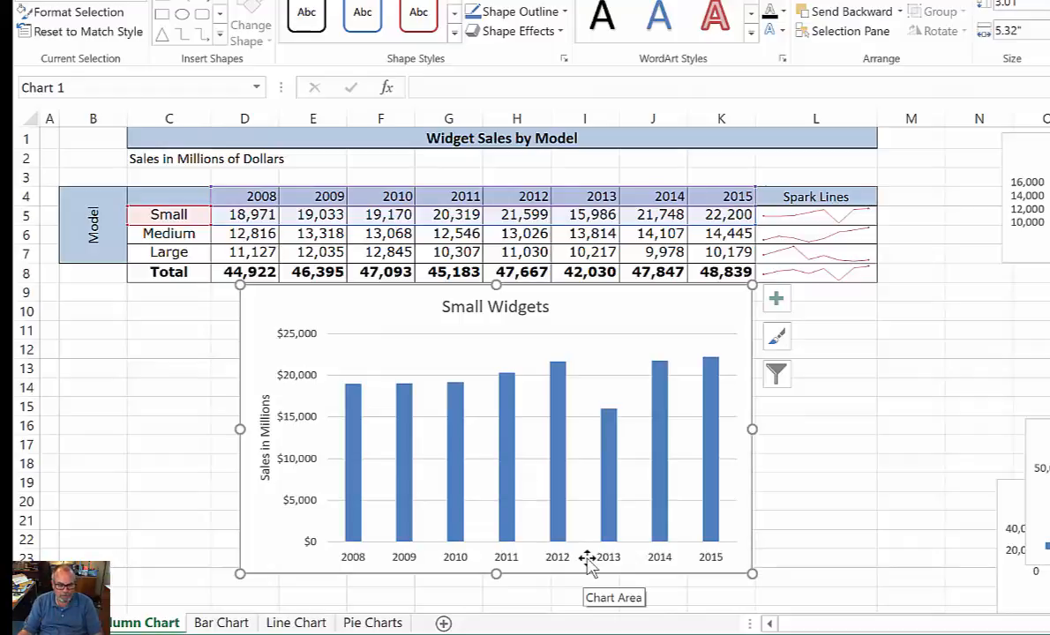
pyautogui.hotkey('ctrl', 'z')
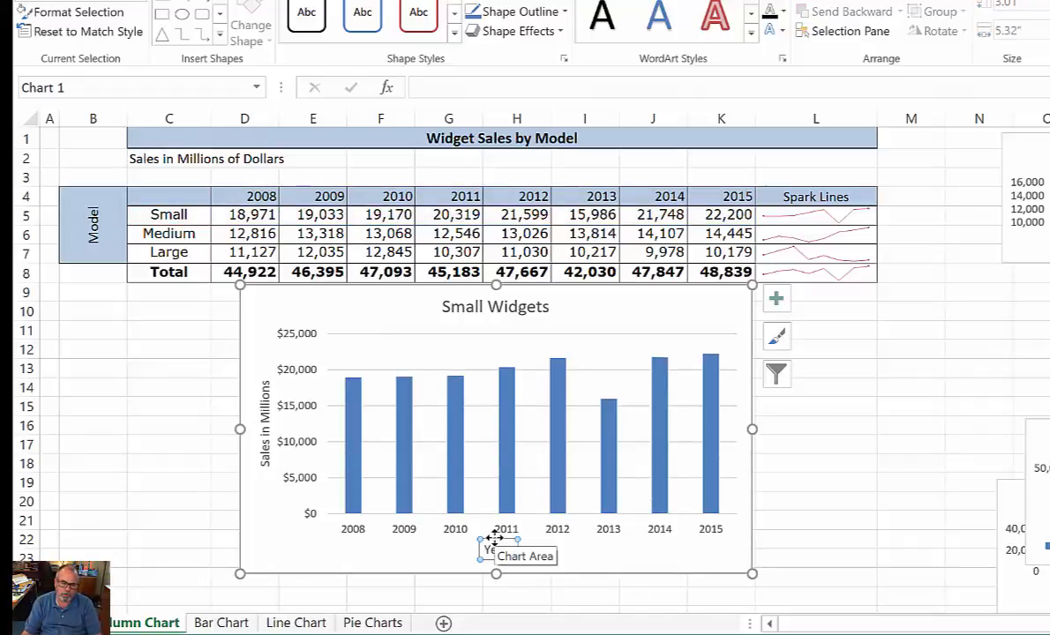
pyautogui.press('Delete')
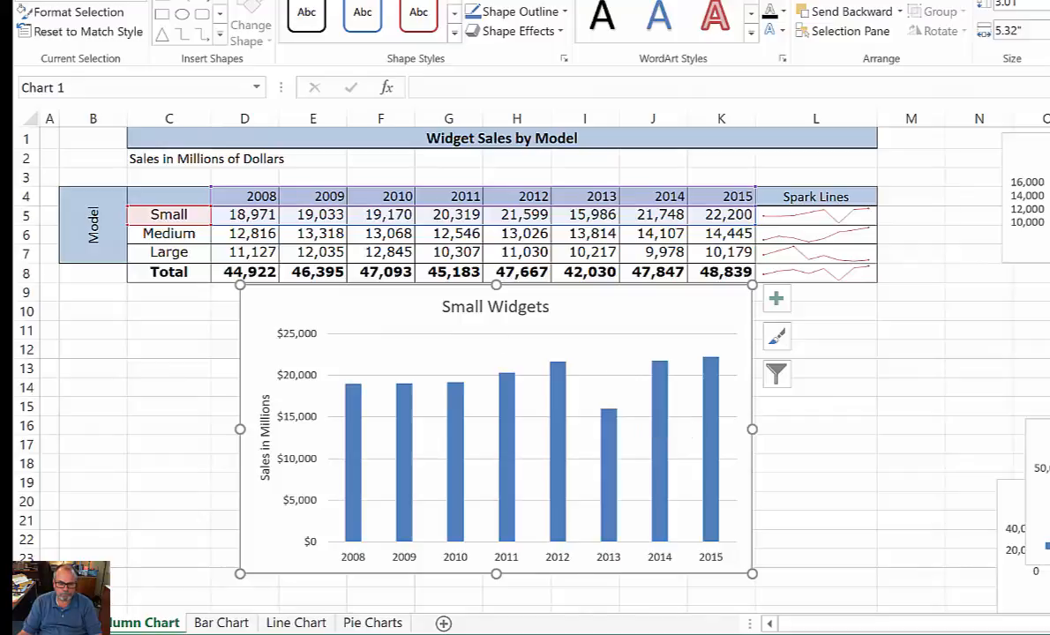
# Shrink the Small Widgets chart to about 1.73 by 1.89 inches and place it beside the table, beyond column N.
pyautogui.hotkey('alt', 'Tab')
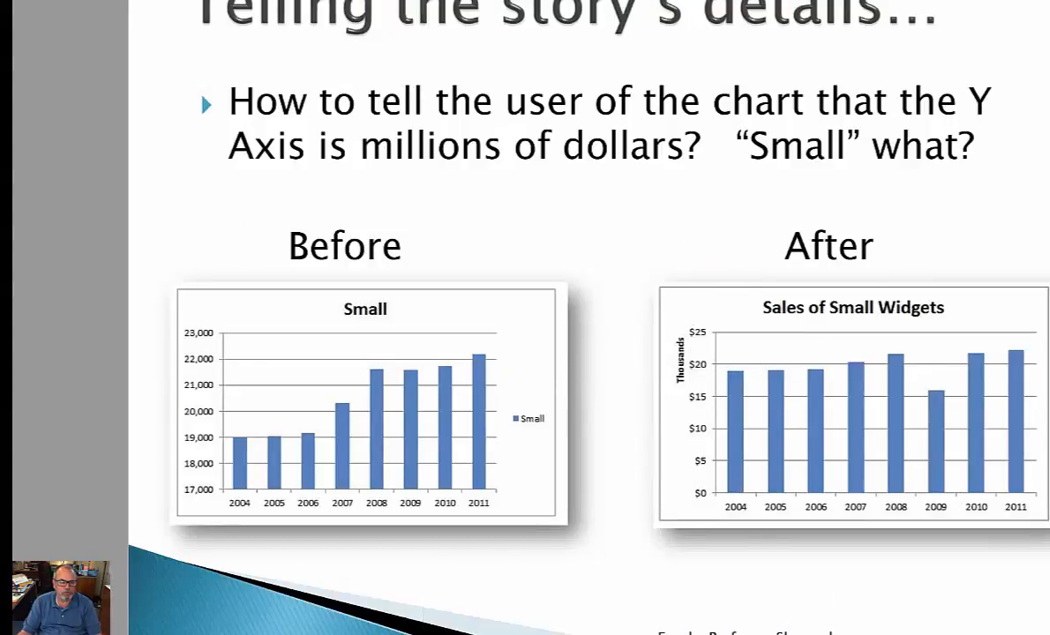
pyautogui.hotkey('alt', 'Tab')
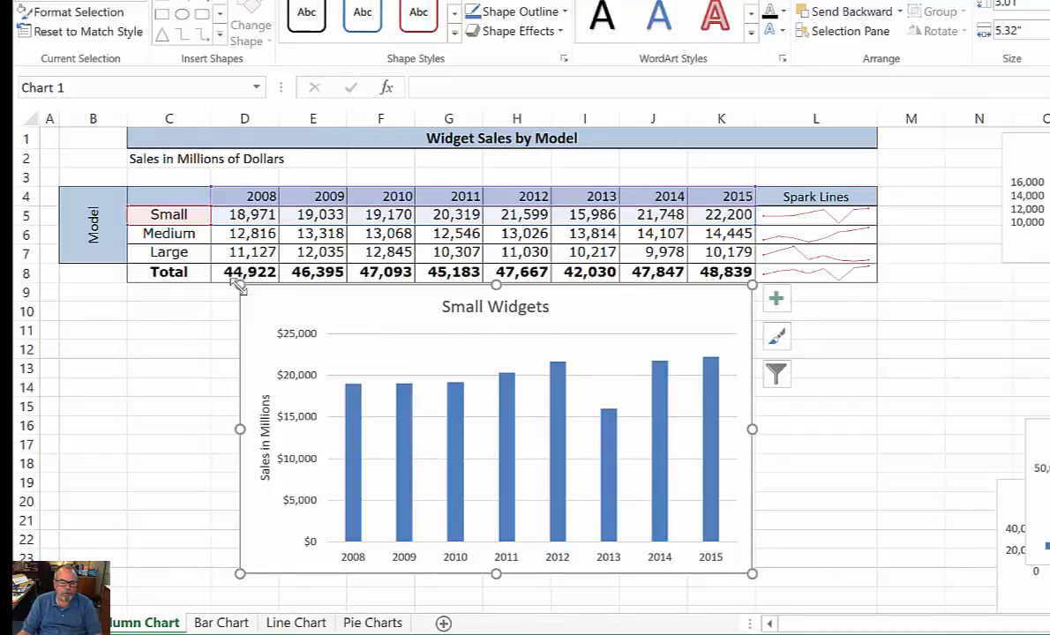
pyautogui.moveTo(241, 287); pyautogui.dragTo(1049, 226)
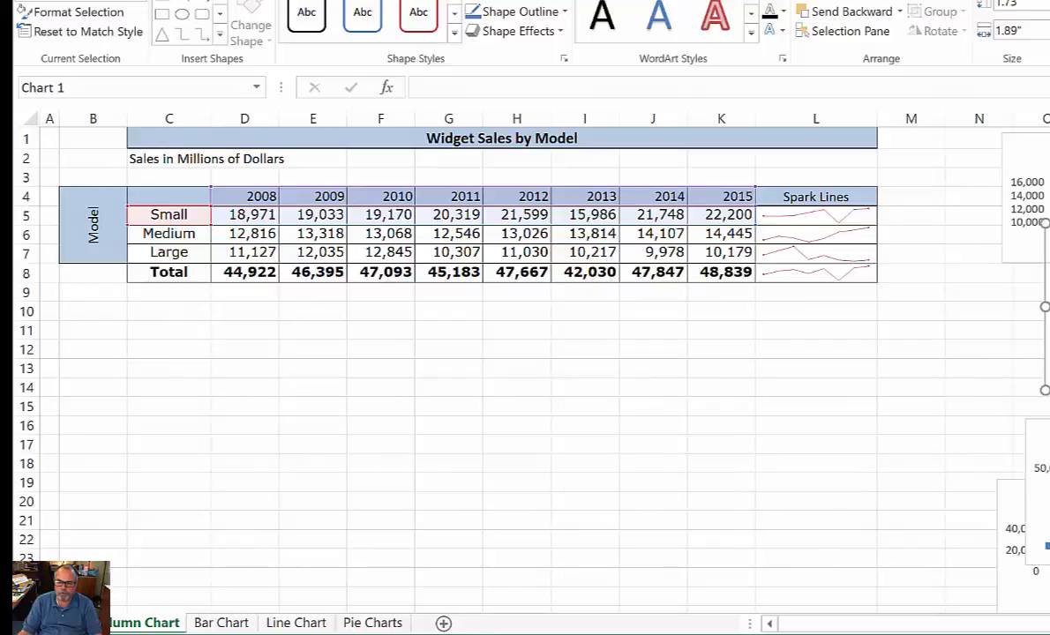
# Move the 2012–2015 chart of all three models over to the table area and enlarge it to about 4.37 by 7.21 inches.
pyautogui.moveTo(1049, 433); pyautogui.dragTo(373, 315)
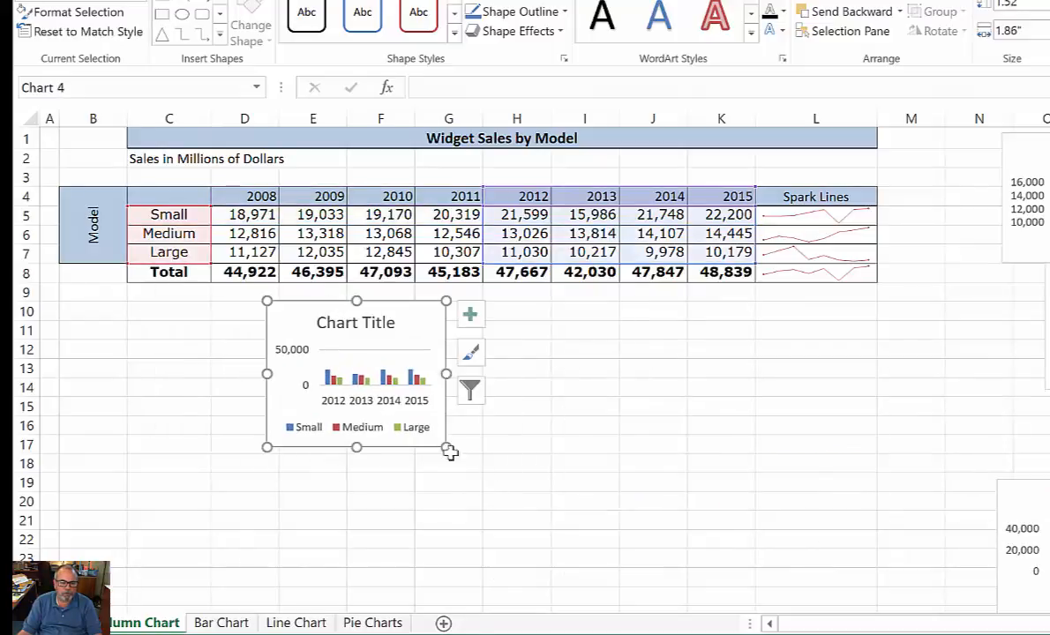
pyautogui.moveTo(447, 450); pyautogui.dragTo(750, 579)
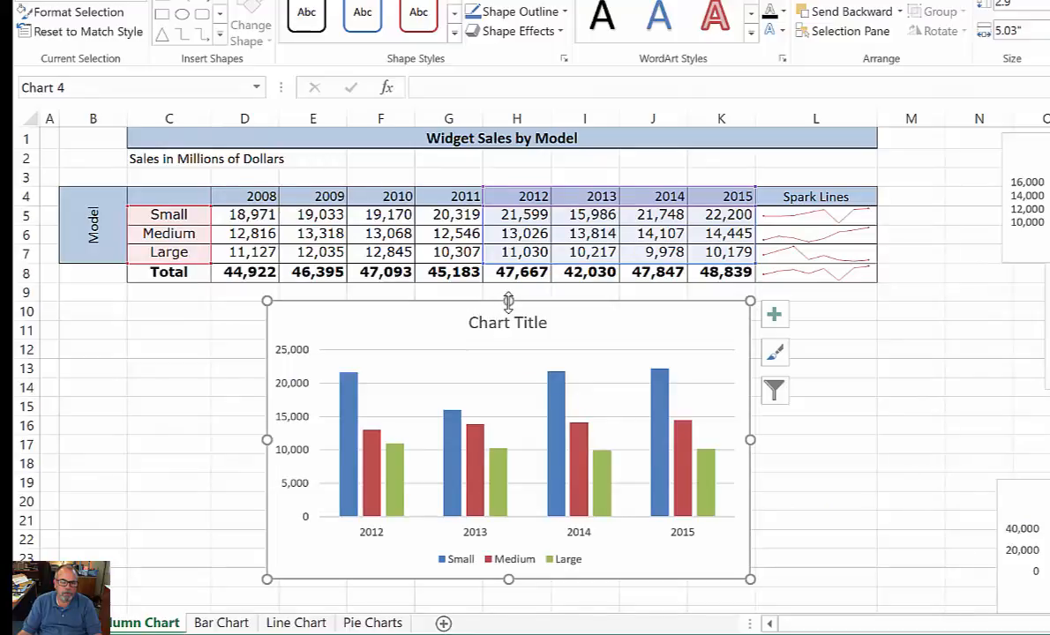
pyautogui.moveTo(509, 301); pyautogui.dragTo(496, 159)
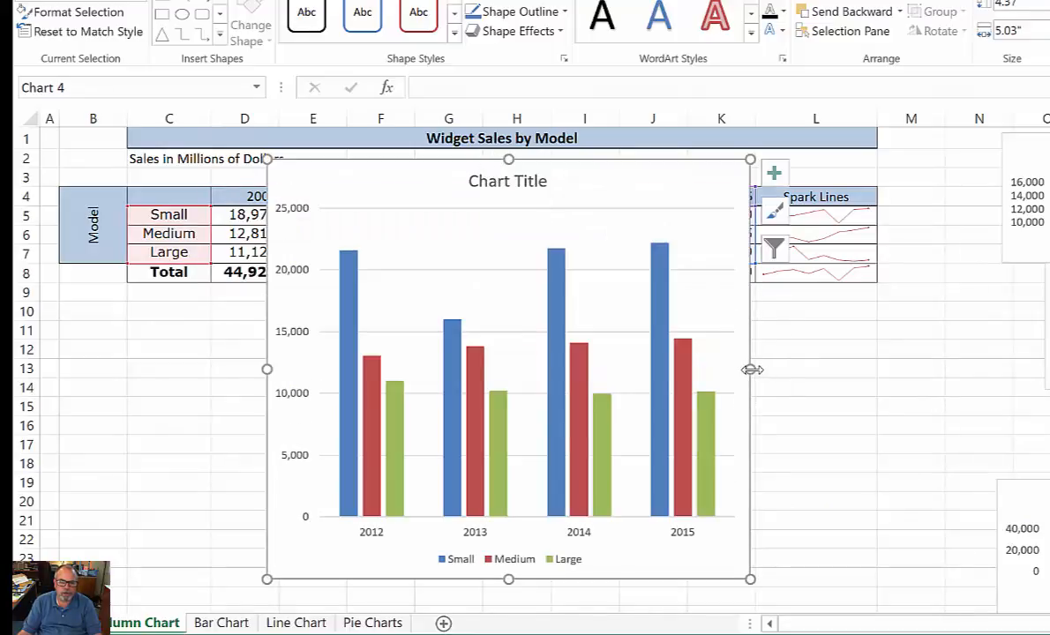
pyautogui.moveTo(750, 370); pyautogui.dragTo(867, 370)
pyautogui.moveTo(269, 369); pyautogui.dragTo(174, 369)
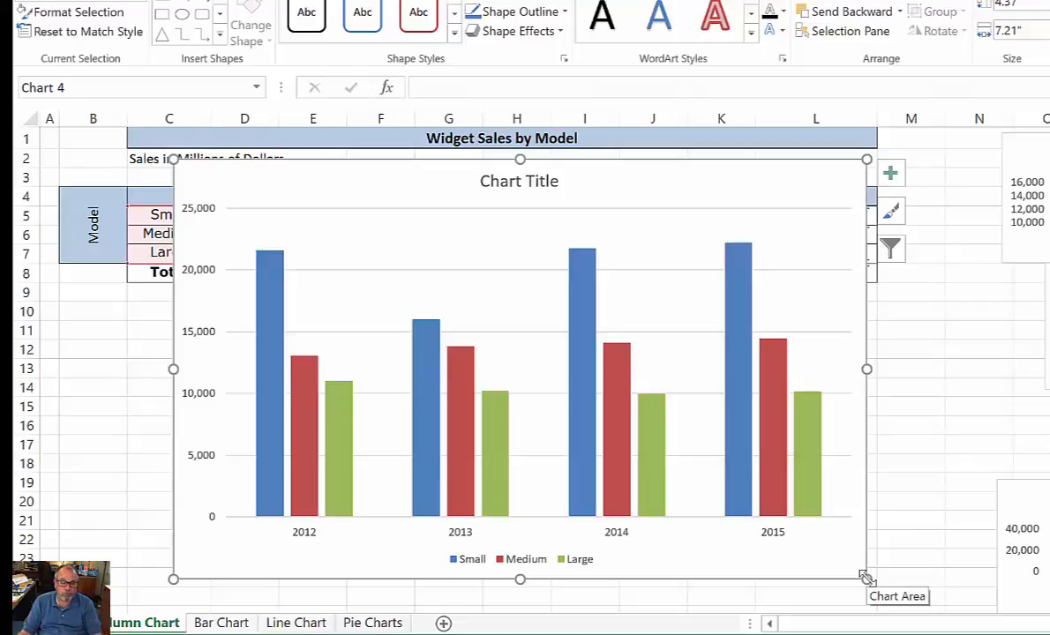
# Shrink the three-model chart to about 1.78 by 3.45 inches and move it below the table.
pyautogui.moveTo(866, 579); pyautogui.dragTo(765, 514)
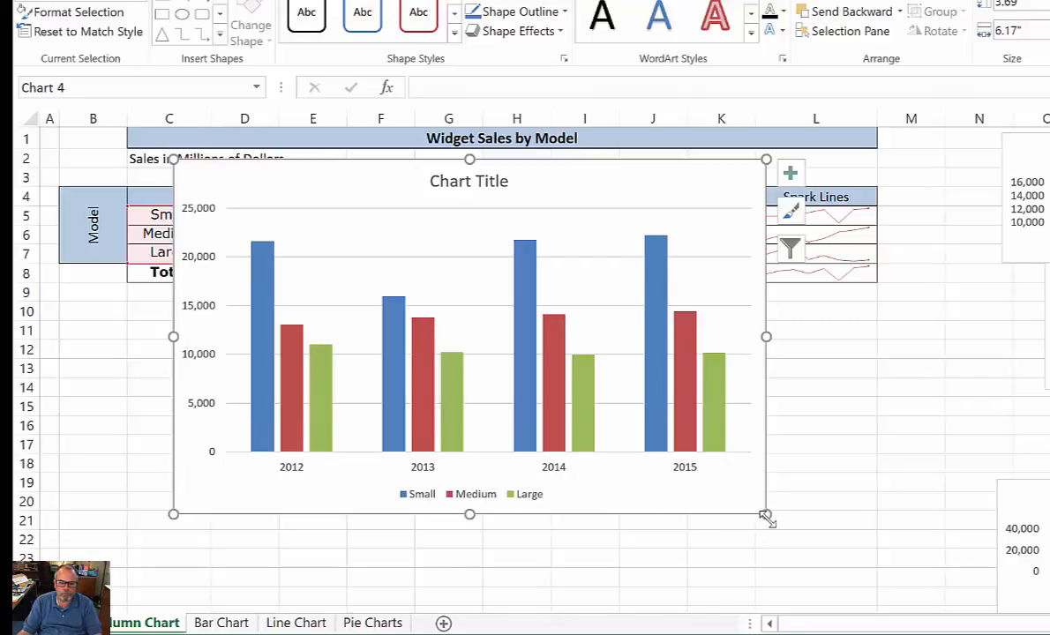
pyautogui.moveTo(765, 515); pyautogui.dragTo(504, 331)
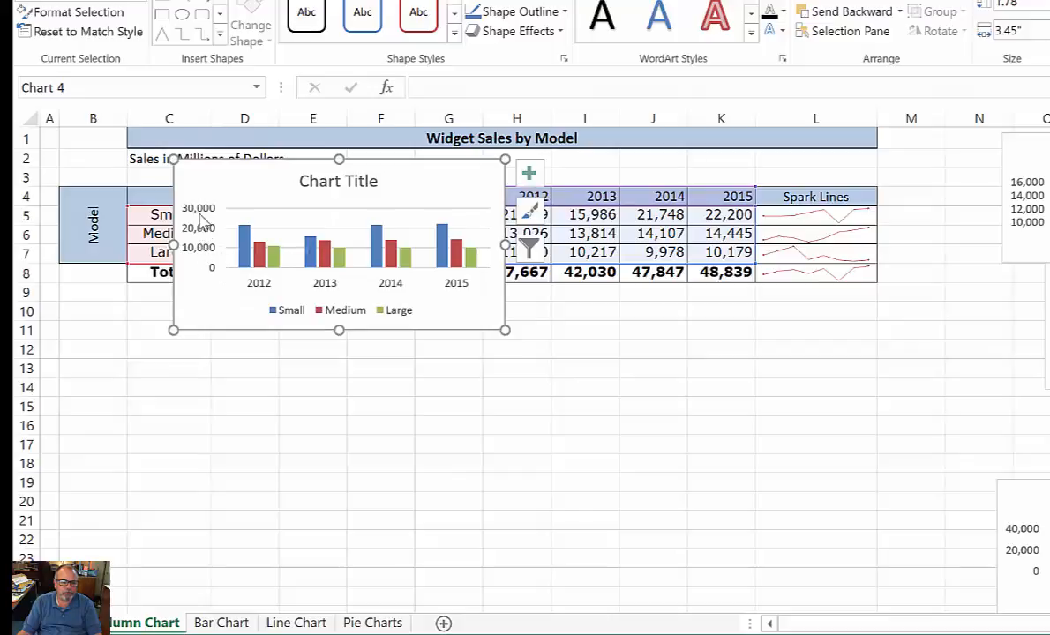
pyautogui.moveTo(283, 180); pyautogui.dragTo(488, 379)
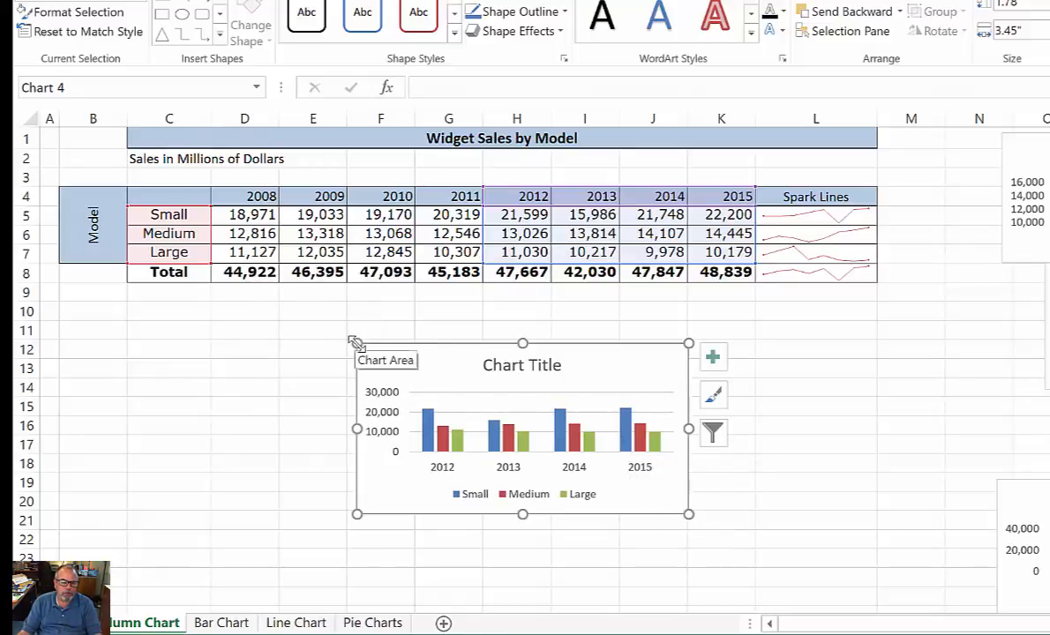
# Enlarge the three-model chart to about 4.32 by 8.12 inches, leaving the "Widget Sales by Model" heading uncovered.
pyautogui.moveTo(357, 341); pyautogui.dragTo(131, 118)
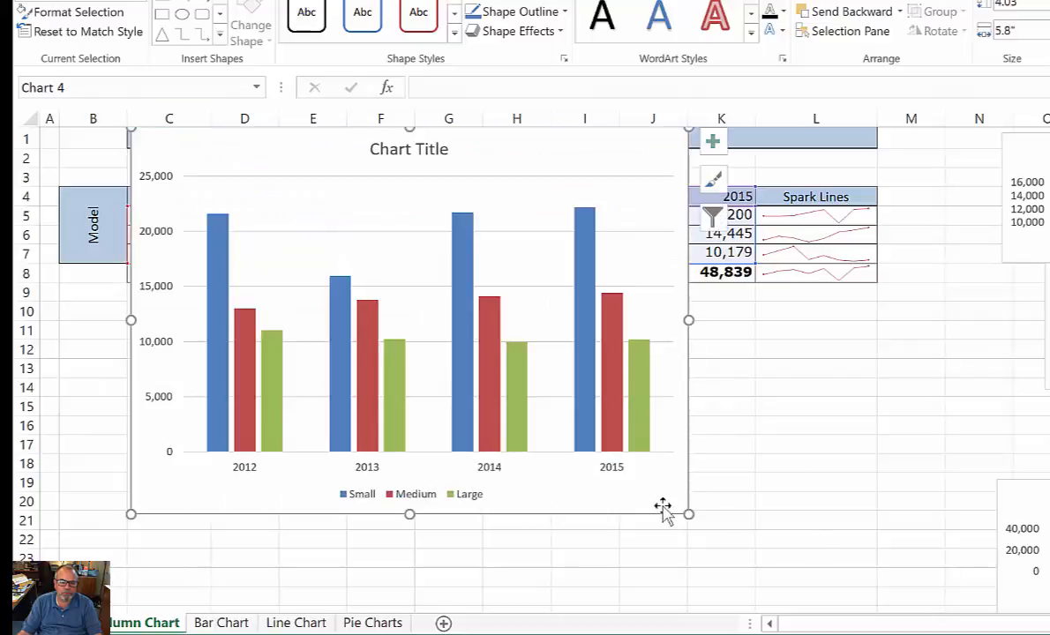
pyautogui.moveTo(688, 514); pyautogui.dragTo(919, 577)
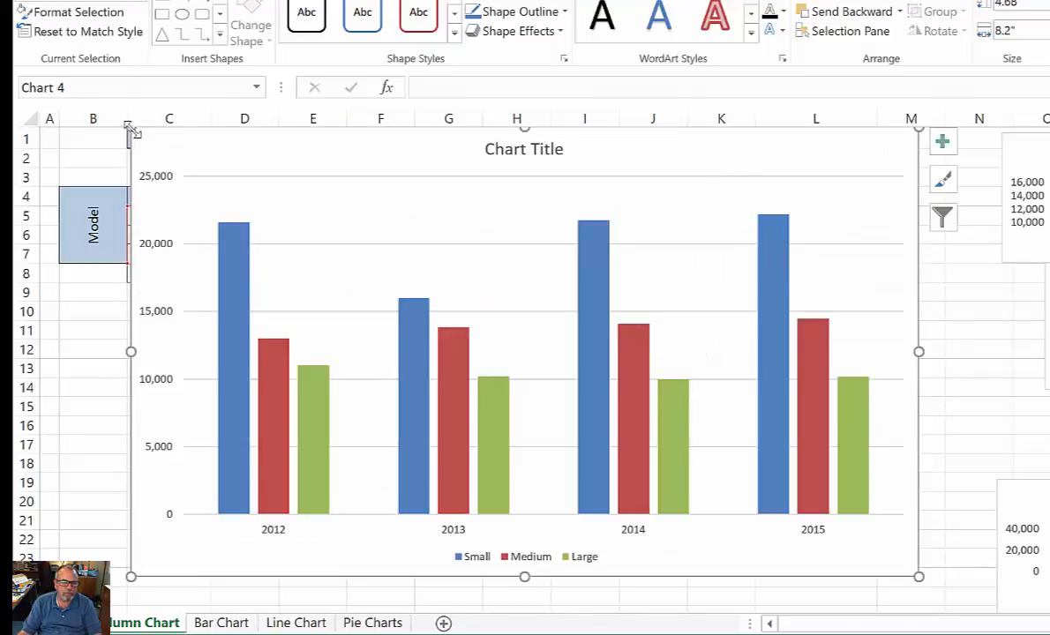
pyautogui.moveTo(132, 134); pyautogui.dragTo(135, 157)
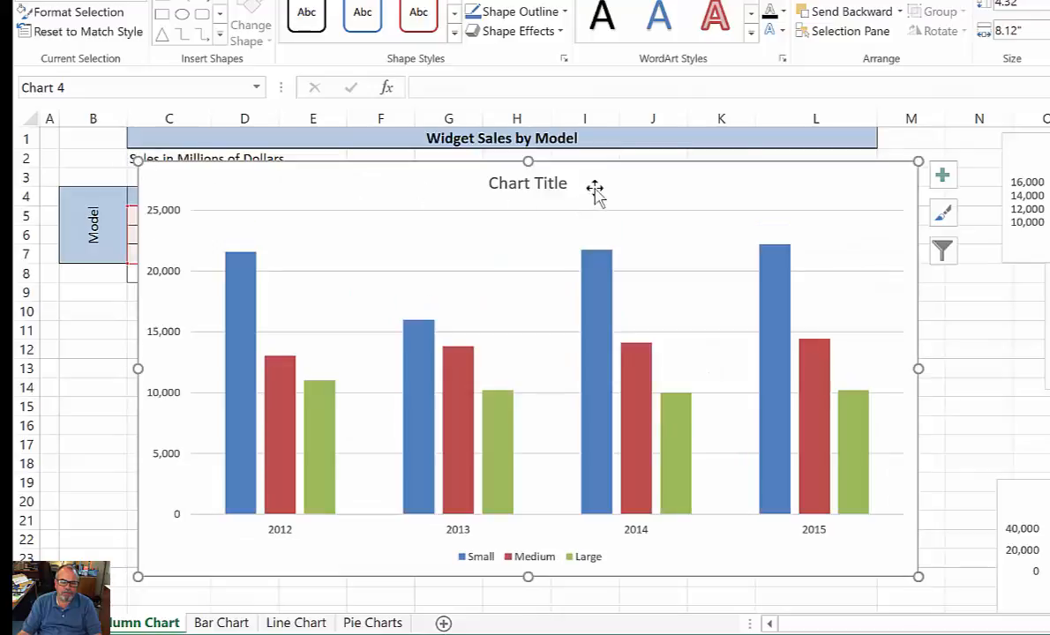
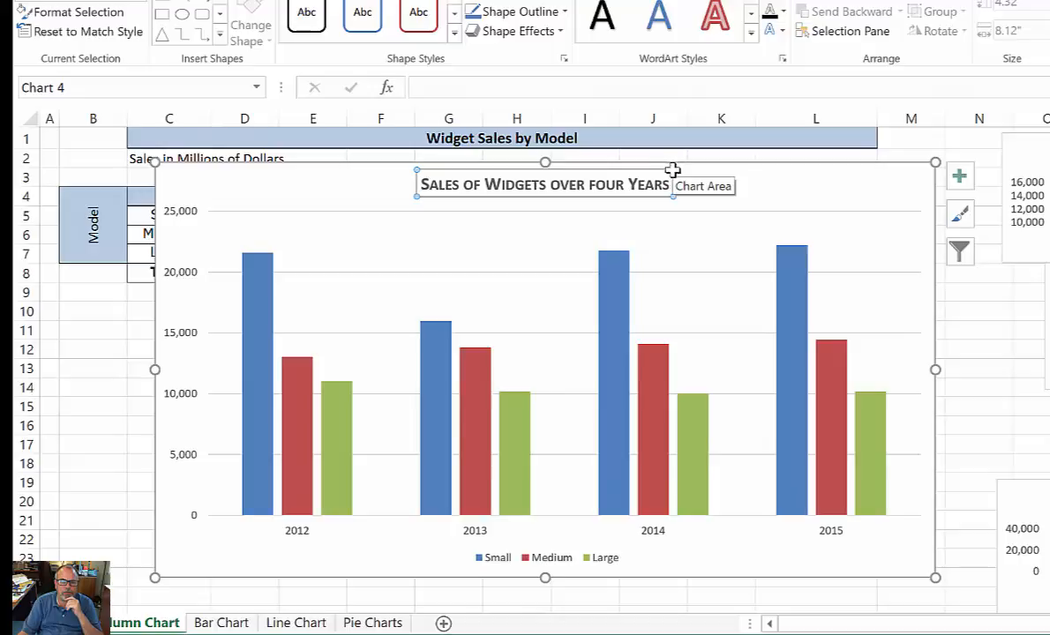
# Shift the three-model chart slightly right and reposition its title a little right of centre above the columns.
pyautogui.click(577, 186)
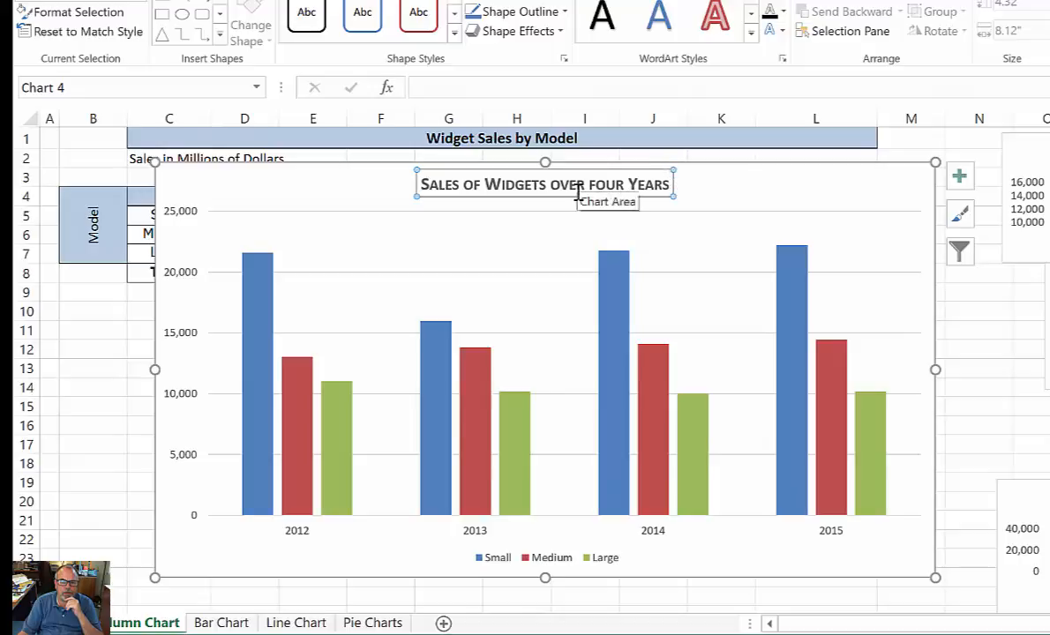
pyautogui.click(677, 203)
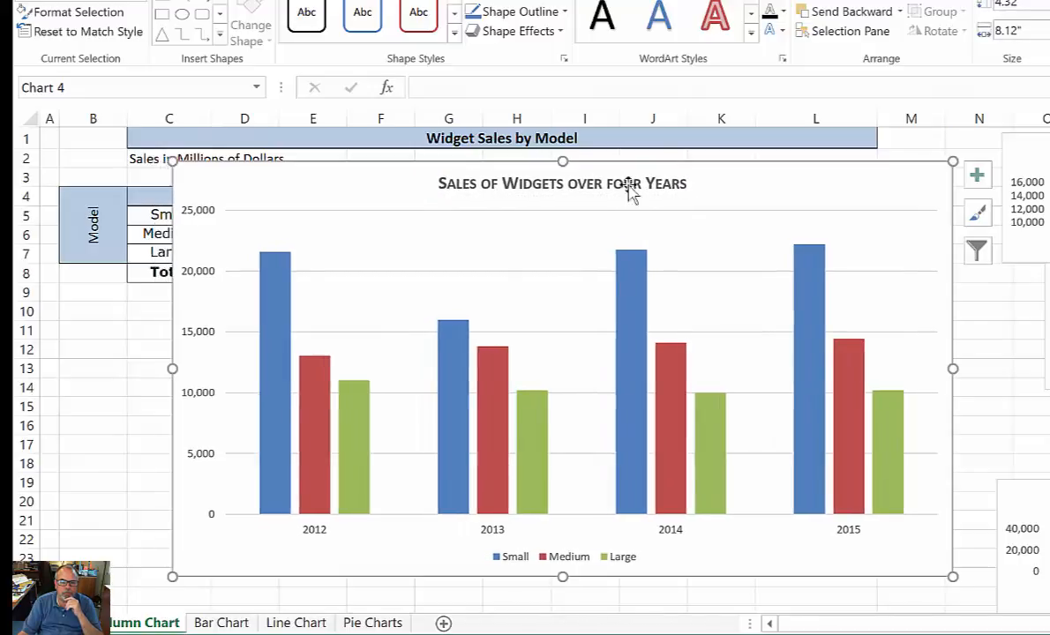
pyautogui.click(569, 178)
pyautogui.moveTo(570, 179); pyautogui.dragTo(528, 192)
pyautogui.click(683, 183)
pyautogui.moveTo(457, 185); pyautogui.dragTo(602, 186)
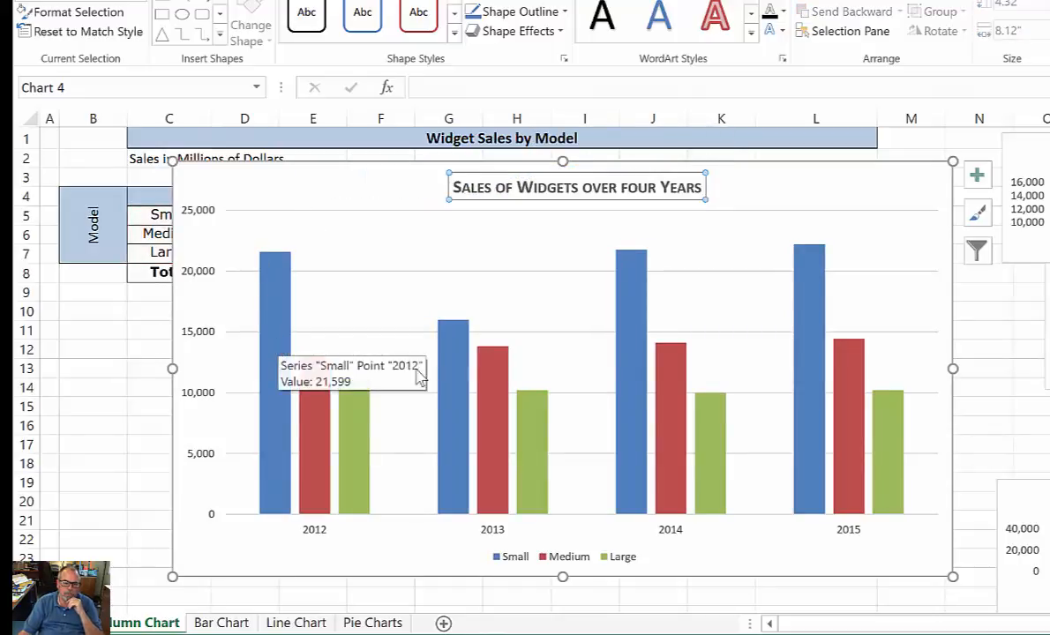
# Open the formatting options for the three-model chart's legend and move the chart left so that it starts at column B.
pyautogui.click(564, 557)
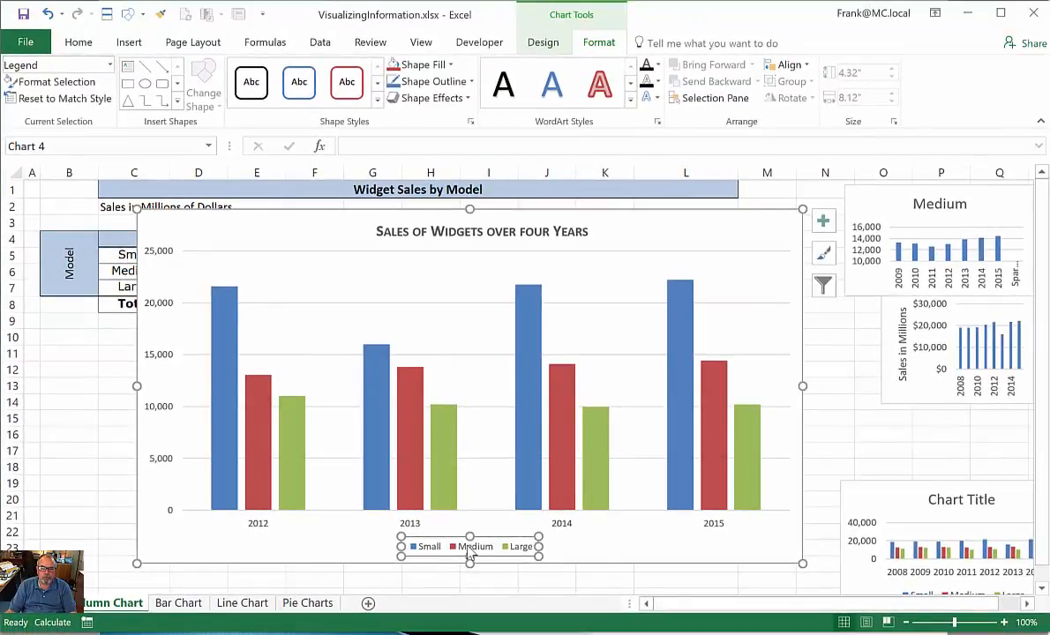
pyautogui.rightClick(470, 552)
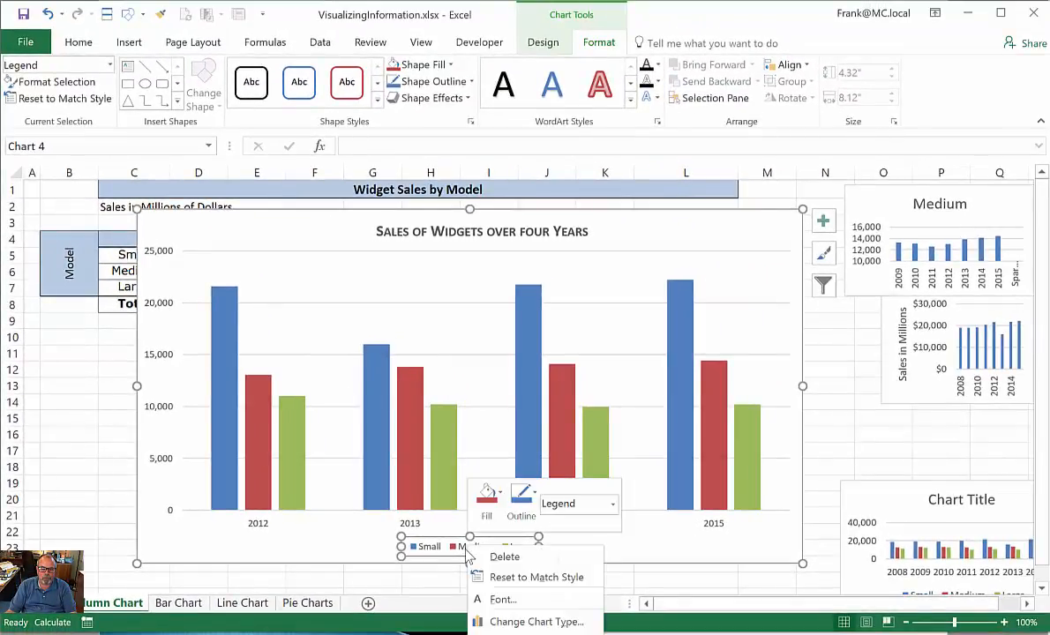
pyautogui.click(537, 634)
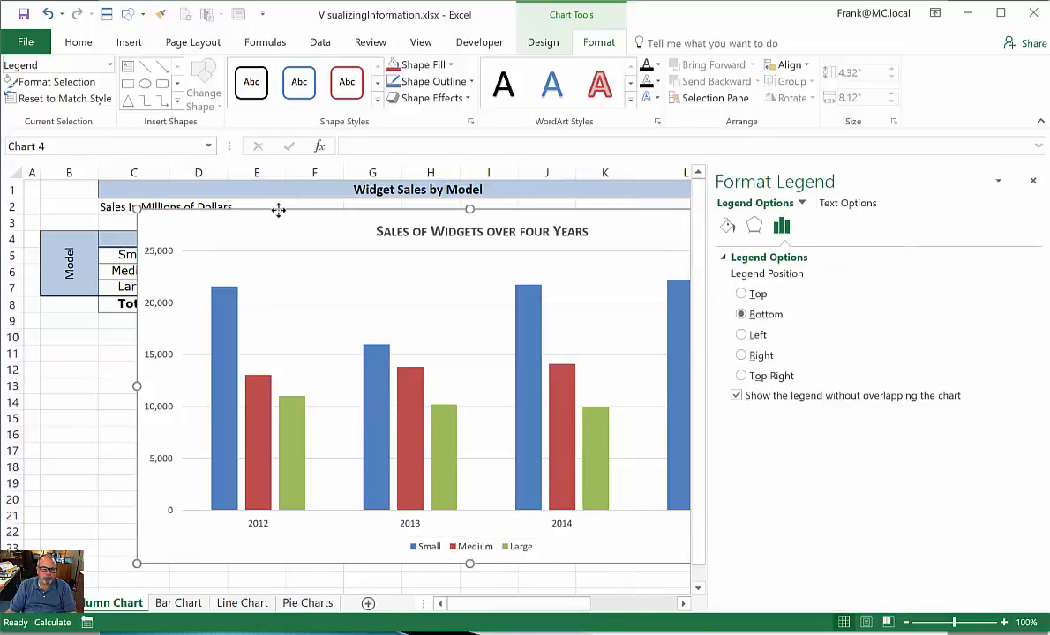
pyautogui.moveTo(283, 213); pyautogui.dragTo(186, 209)
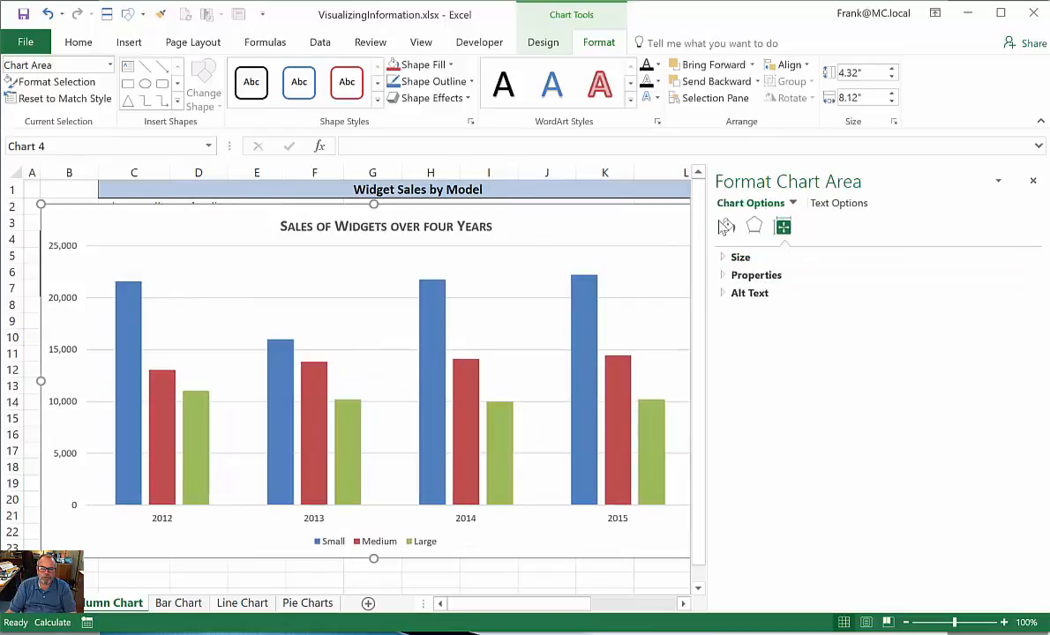
# Place the three-model chart's legend on the right and shrink the chart to about 4.09 by 7.58 inches.
pyautogui.click(371, 547)
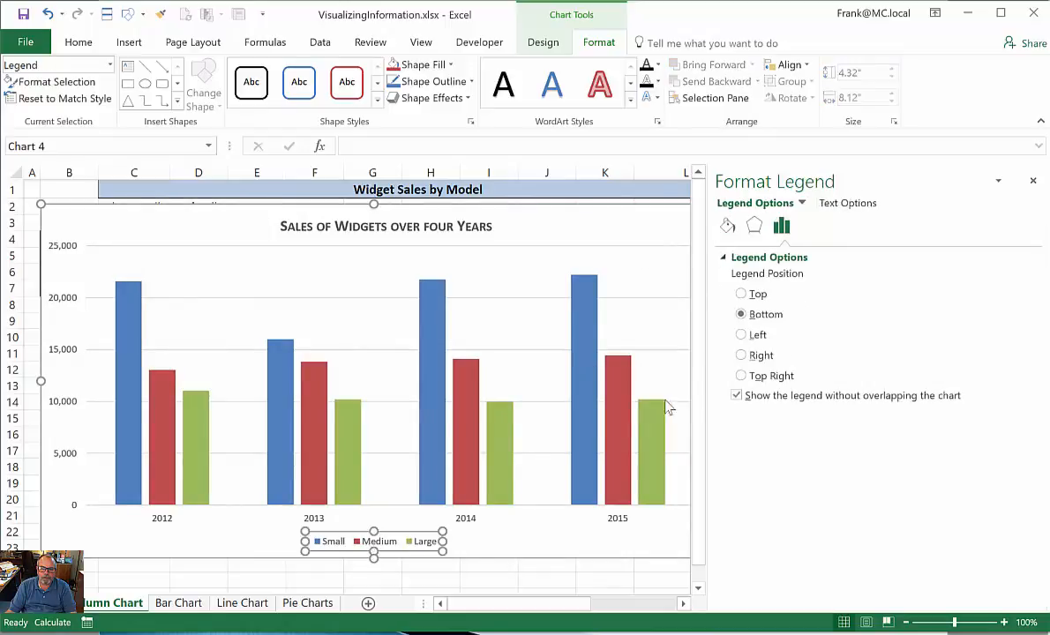
pyautogui.click(743, 356)
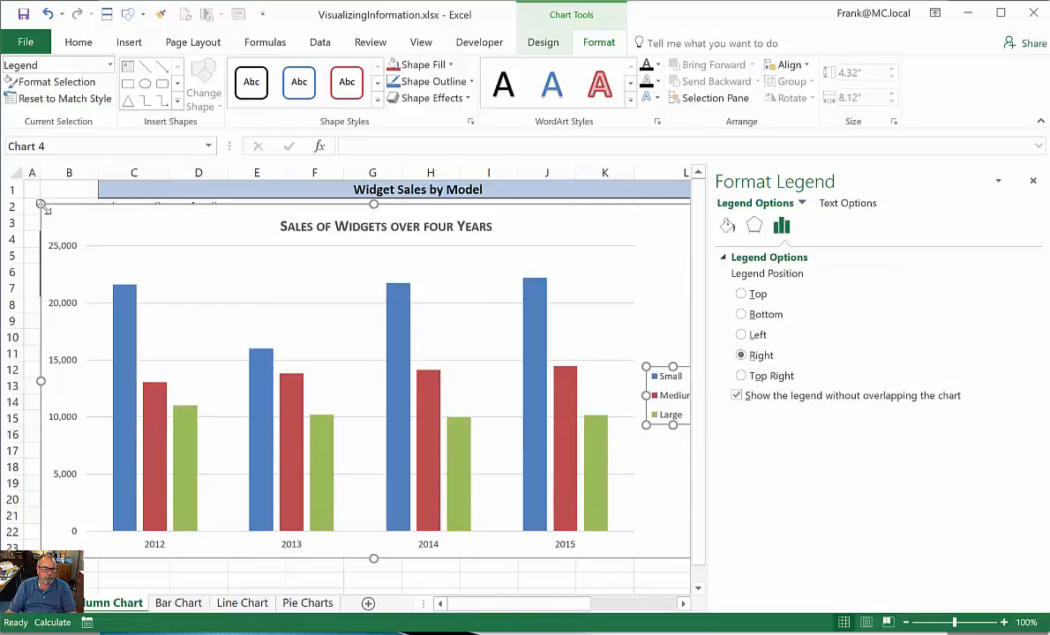
pyautogui.moveTo(38, 204); pyautogui.dragTo(66, 204)
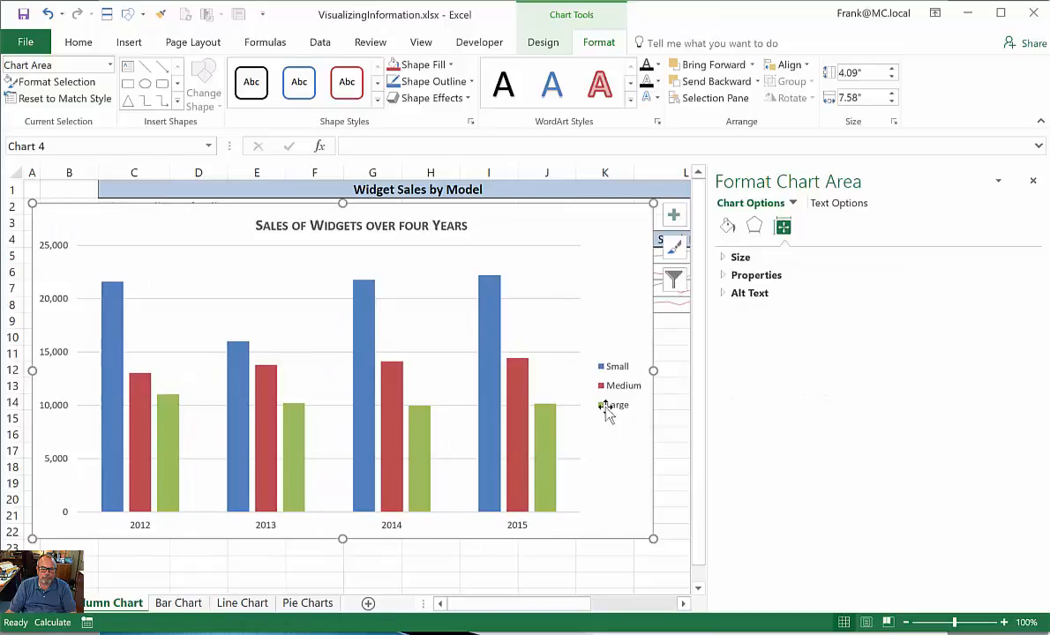
# Try the legend at the top, left and top right of the chart, and return it to the bottom.
pyautogui.click(610, 407)
pyautogui.rightClick(610, 407)
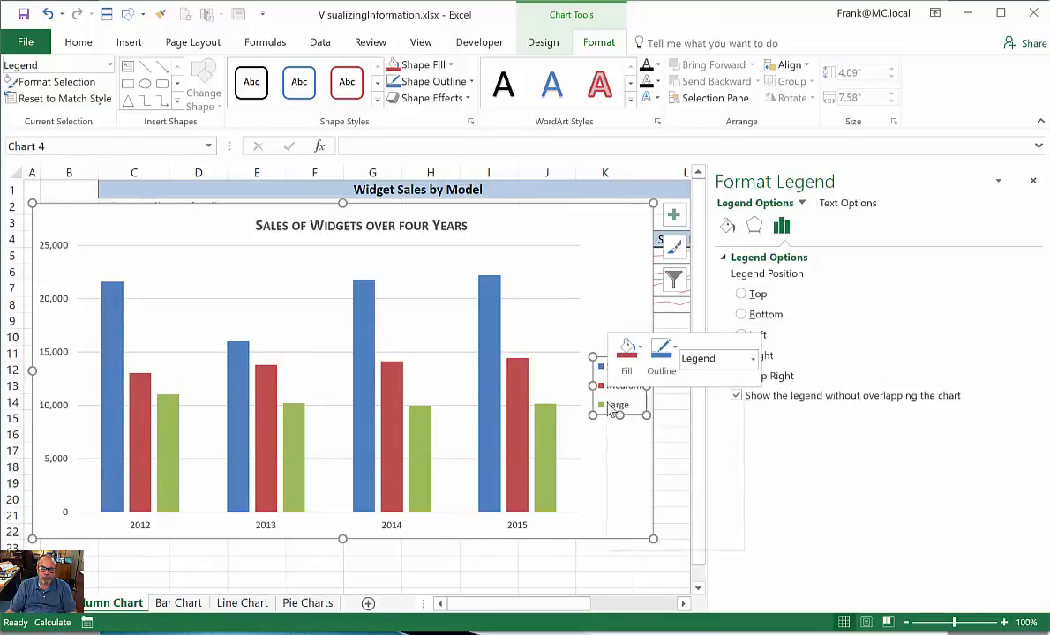
pyautogui.click(743, 295)
pyautogui.click(741, 336)
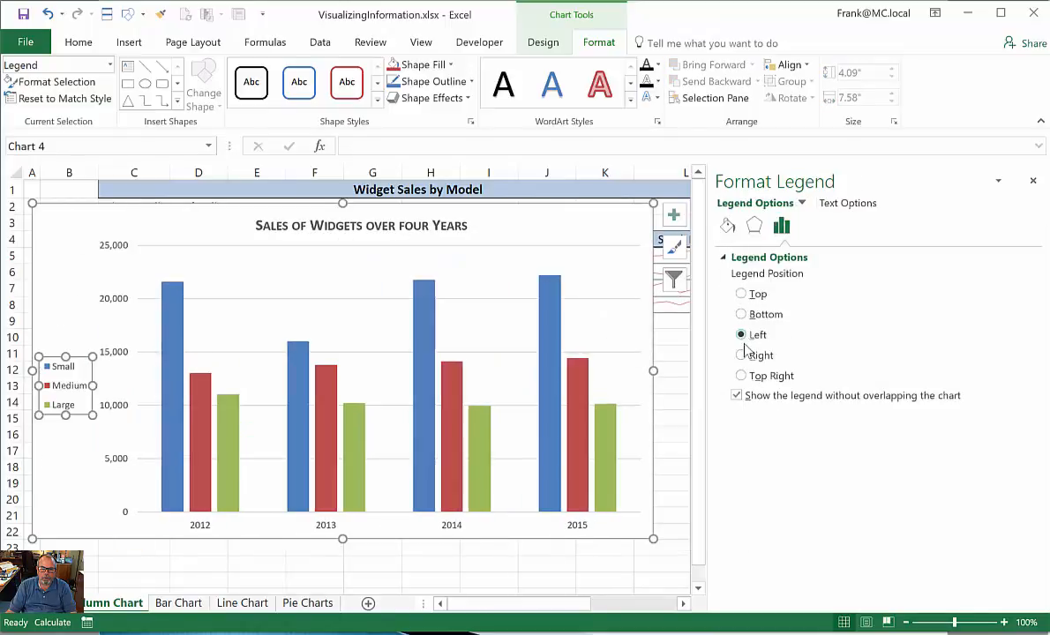
pyautogui.click(742, 376)
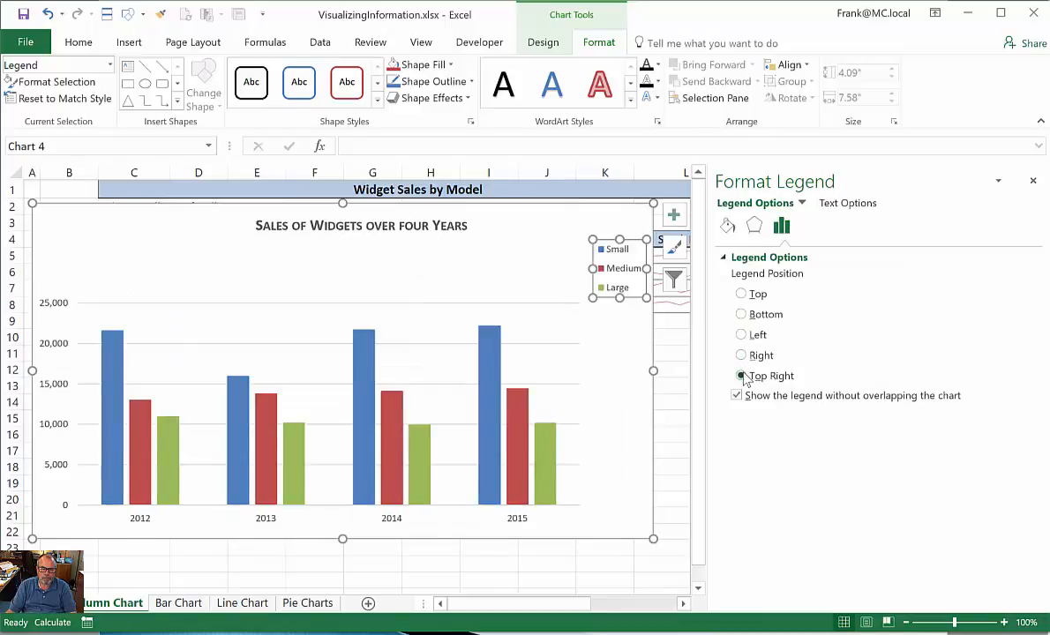
pyautogui.click(742, 317)
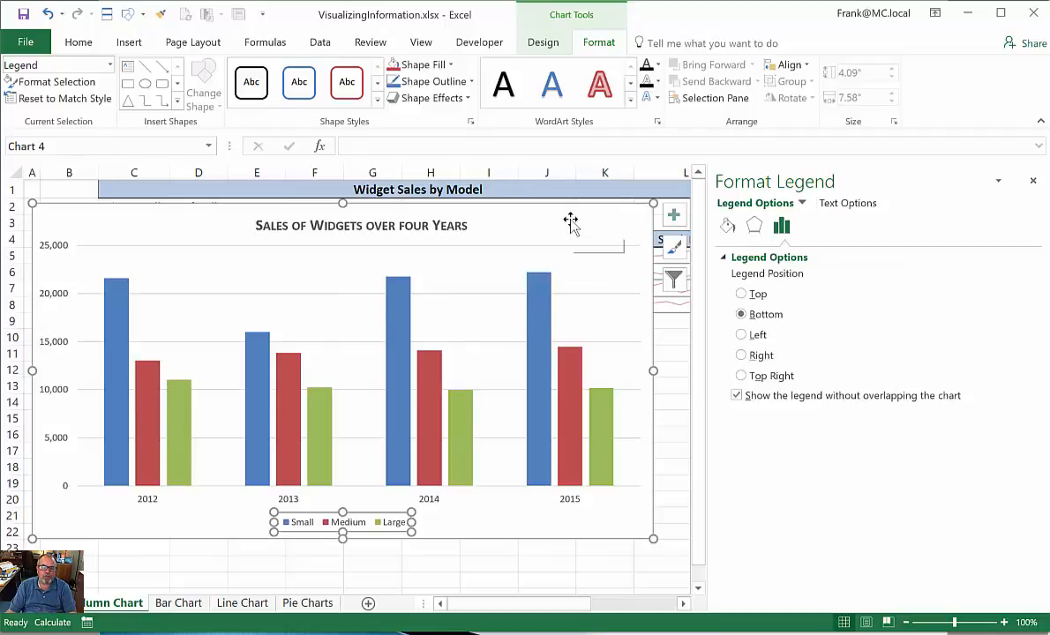
# Give the chart's plot area a solid light blue fill with 0% transparency.
pyautogui.click(578, 267)
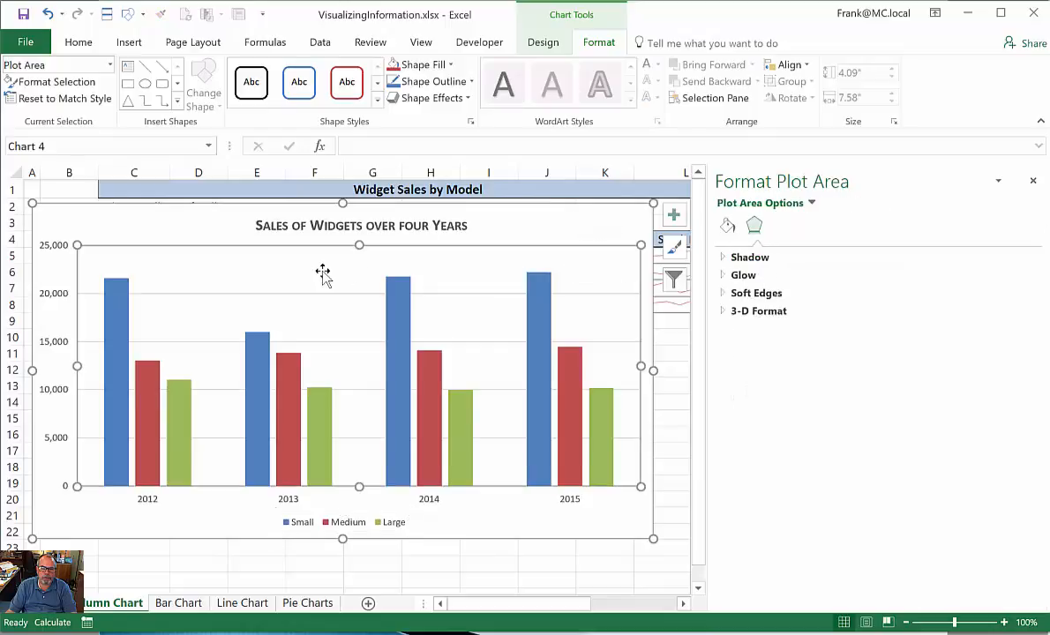
pyautogui.rightClick(598, 278)
pyautogui.click(637, 408)
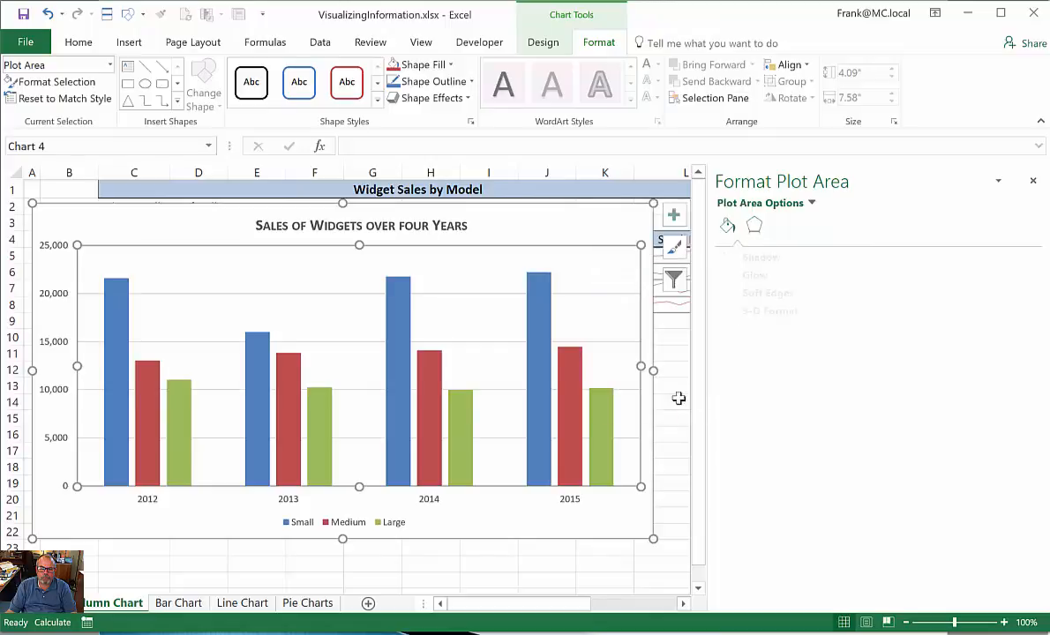
pyautogui.click(725, 259)
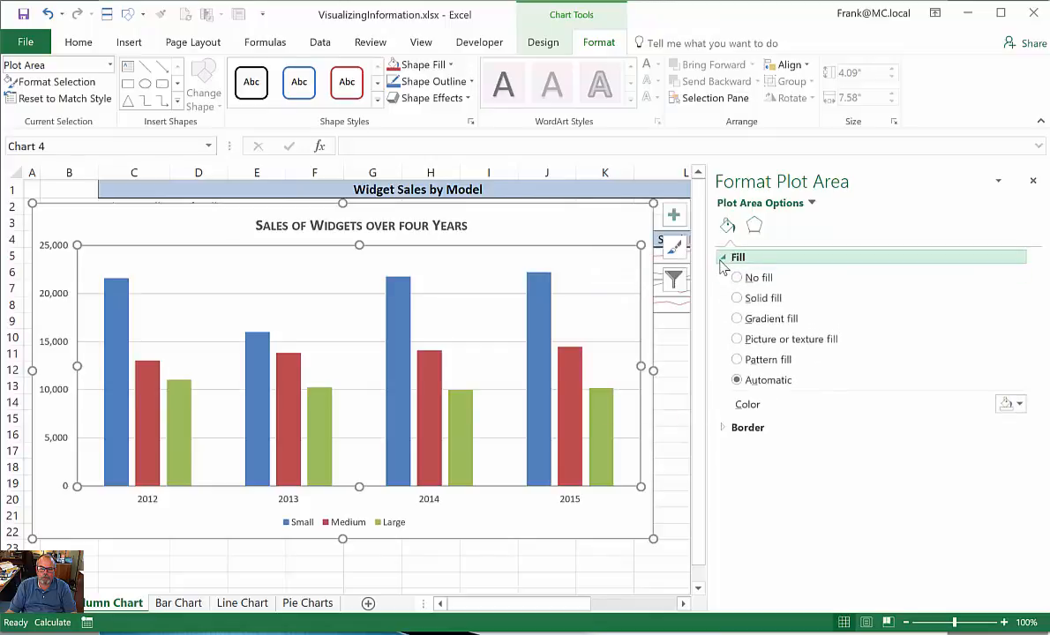
pyautogui.click(737, 299)
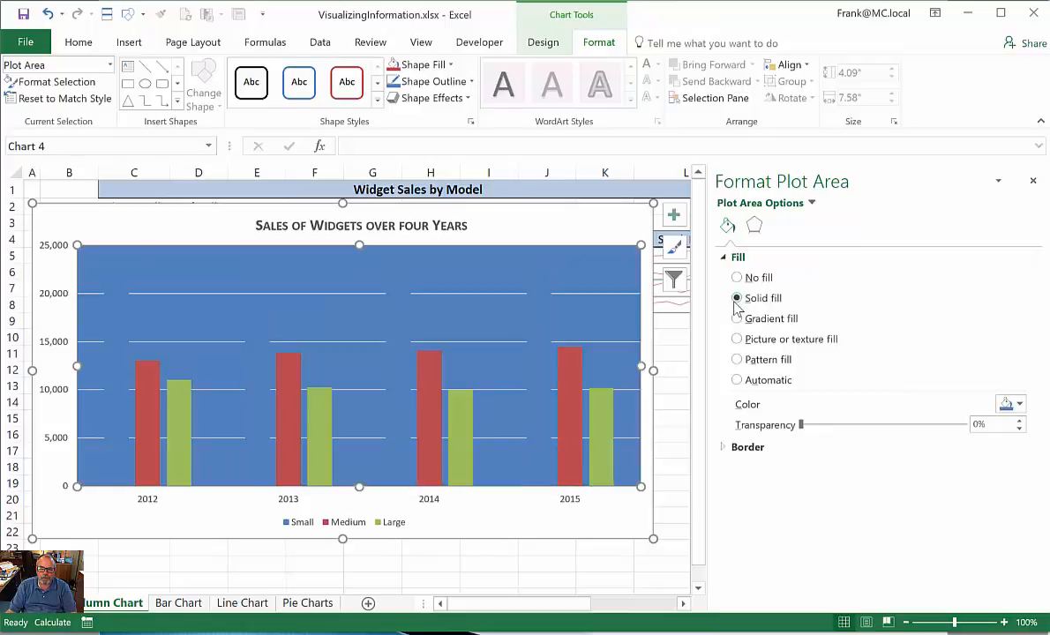
pyautogui.click(1011, 406)
pyautogui.click(1048, 451)
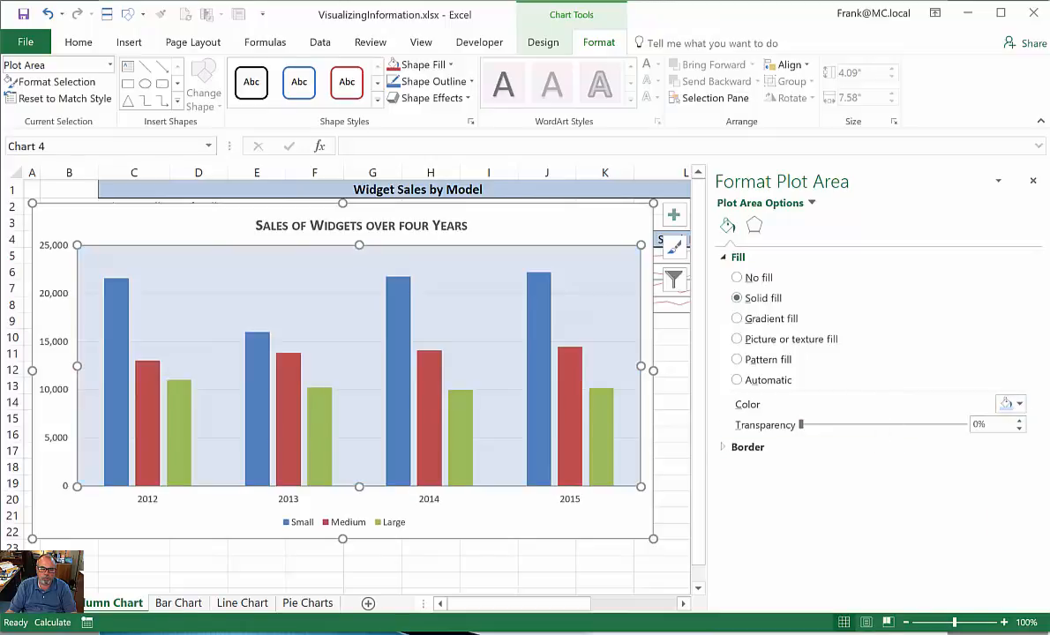
pyautogui.click(1020, 406)
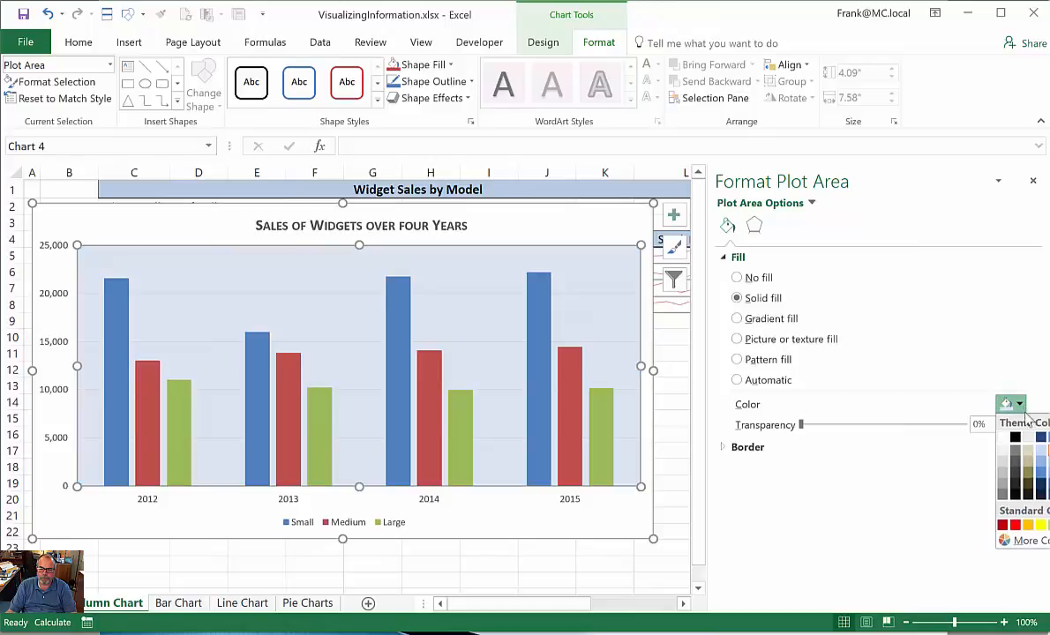
pyautogui.click(1048, 461)
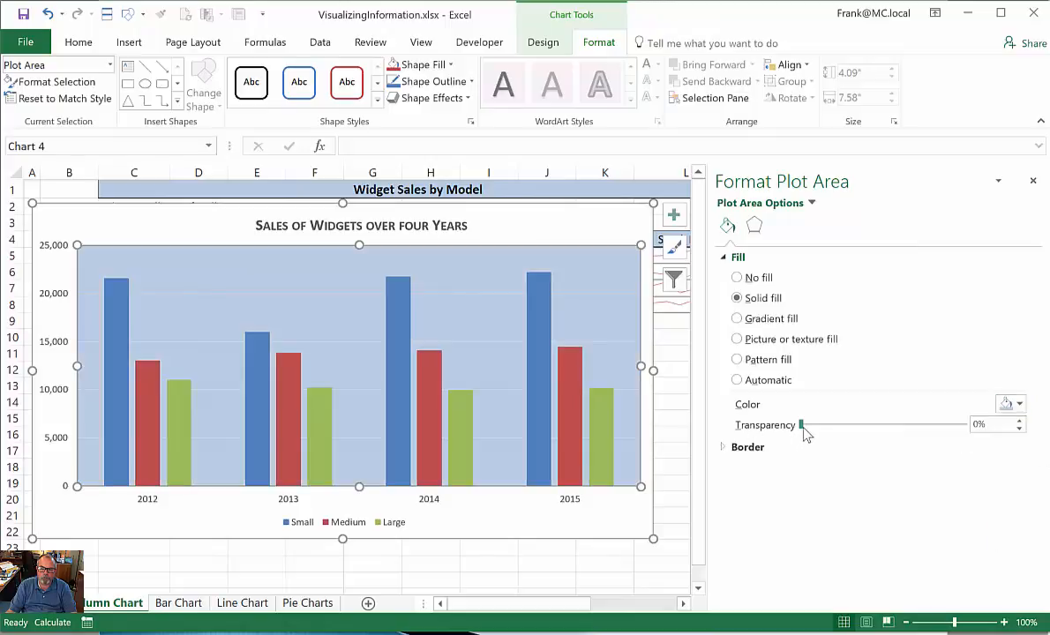
pyautogui.moveTo(840, 434); pyautogui.dragTo(803, 438)
# Outline the plot area with a solid dark blue border 1.5 pt wide.
pyautogui.click(722, 448)
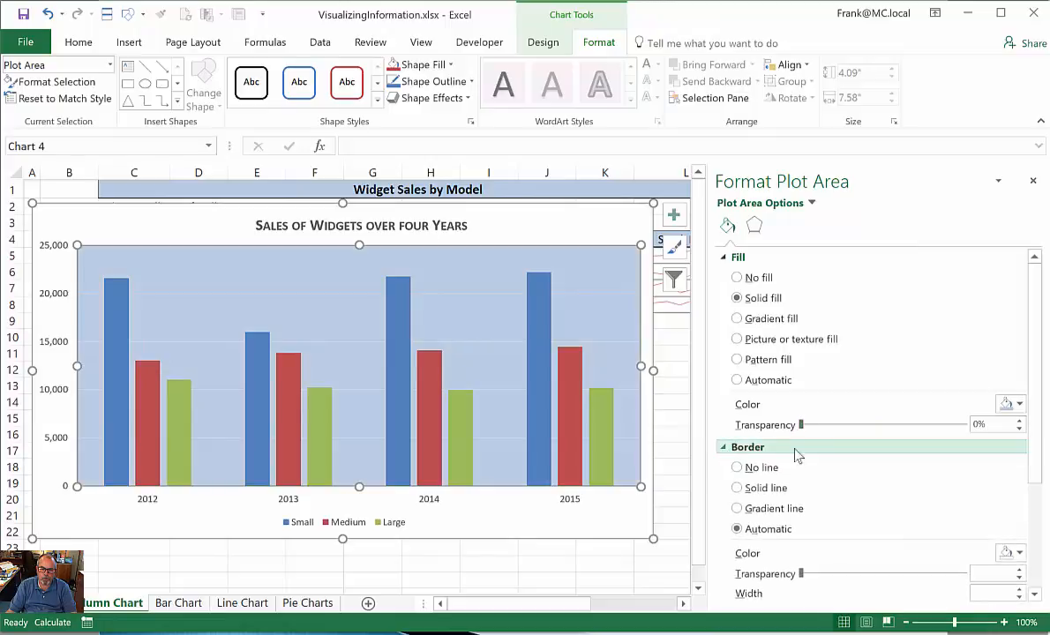
pyautogui.click(738, 490)
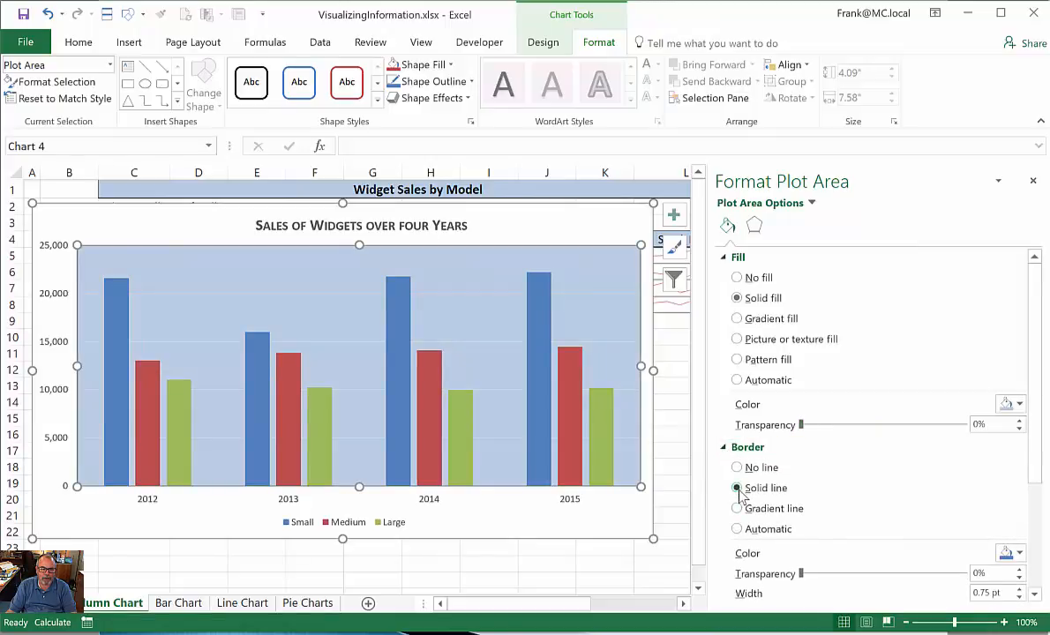
pyautogui.click(1018, 554)
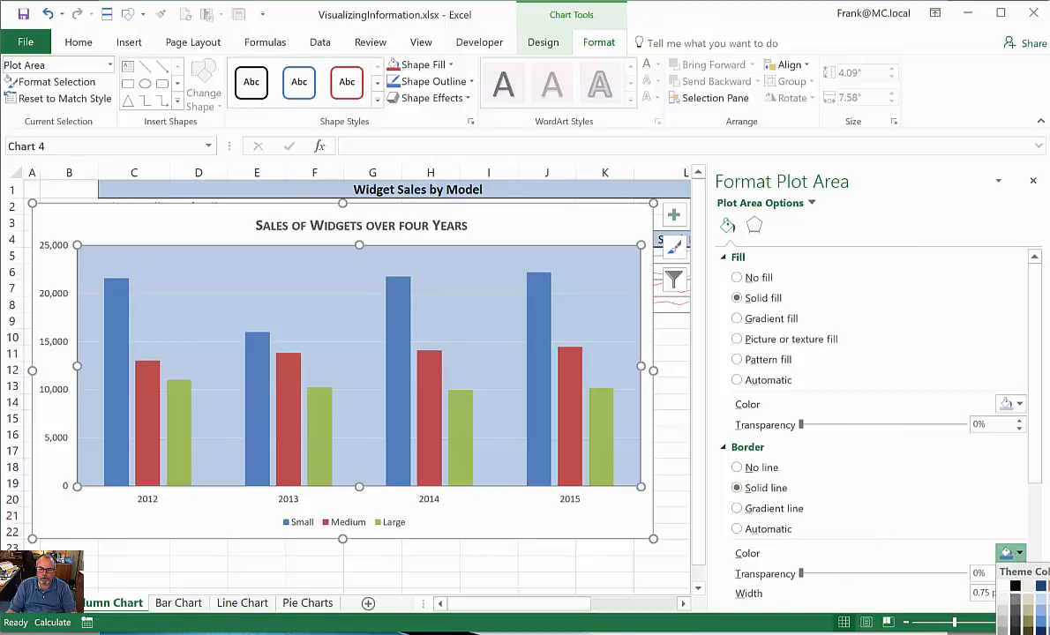
pyautogui.click(1042, 632)
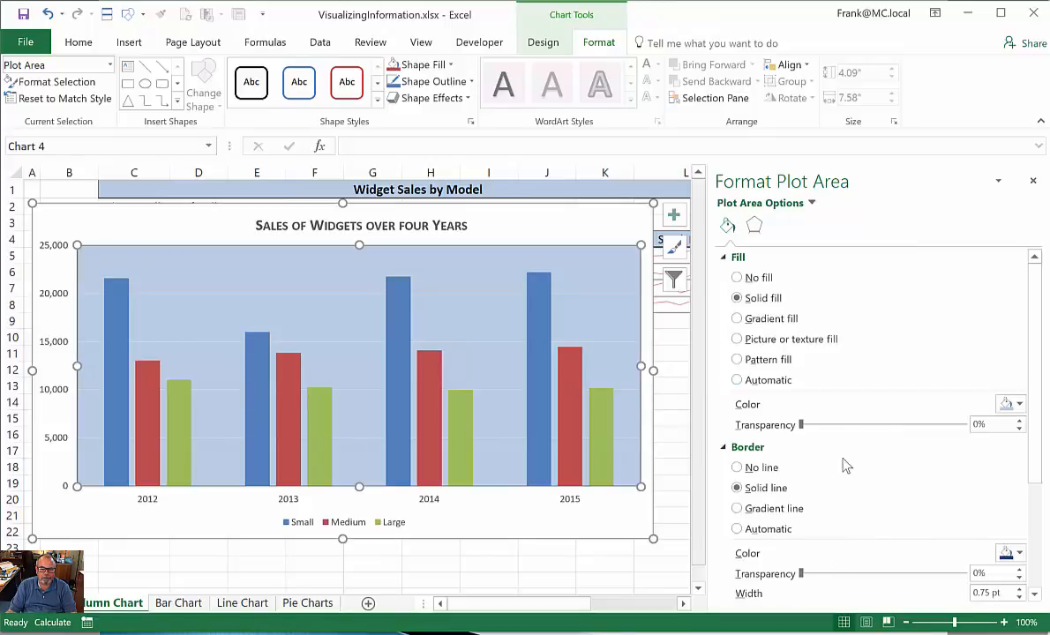
pyautogui.scroll(-1, 849, 452)
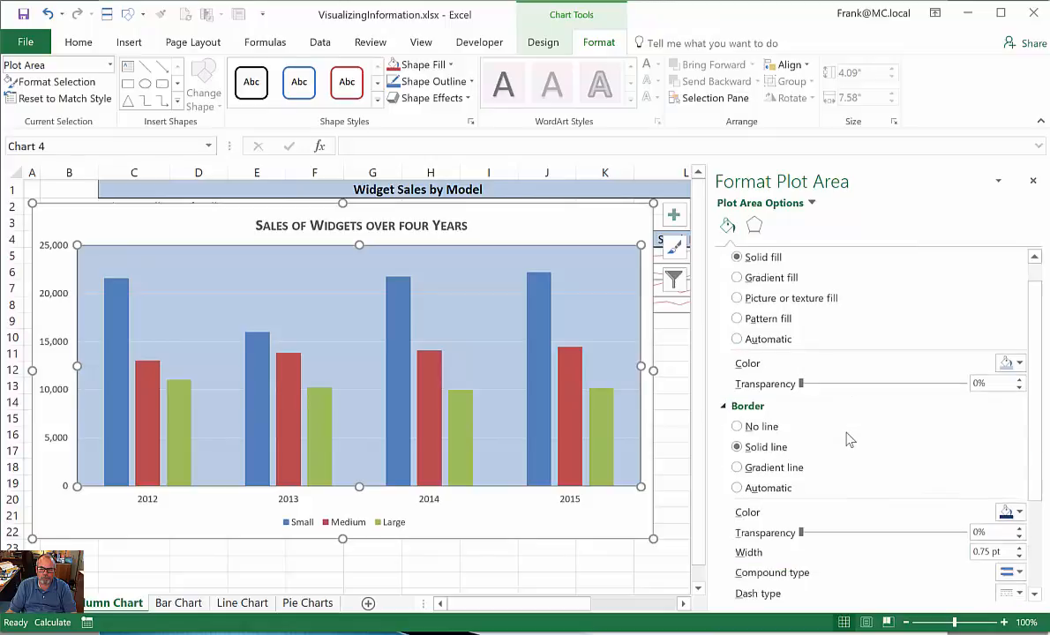
pyautogui.click(1019, 548)
pyautogui.click(1019, 548)
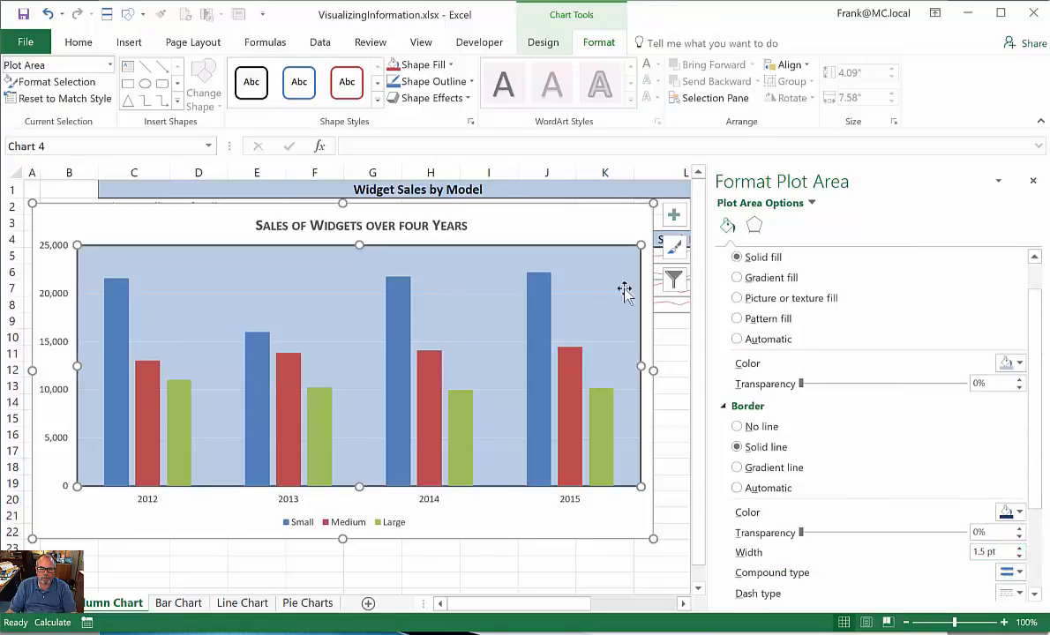
# Select the chart area, check it against the "Basic Geography of a Chart" slide, and return to Excel.
pyautogui.click(607, 222)
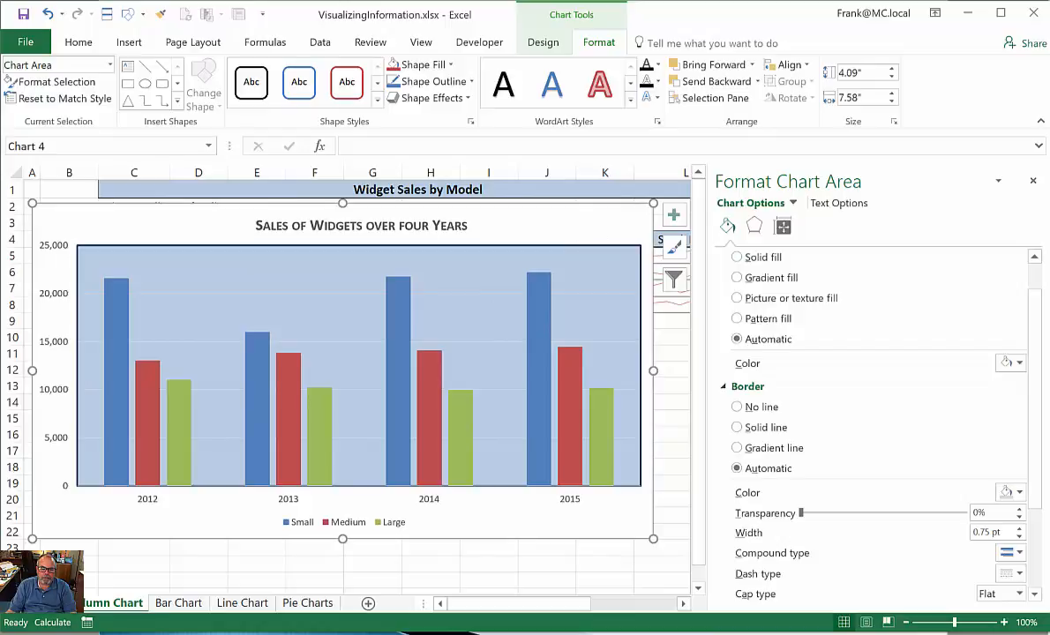
pyautogui.hotkey('alt', 'Tab')
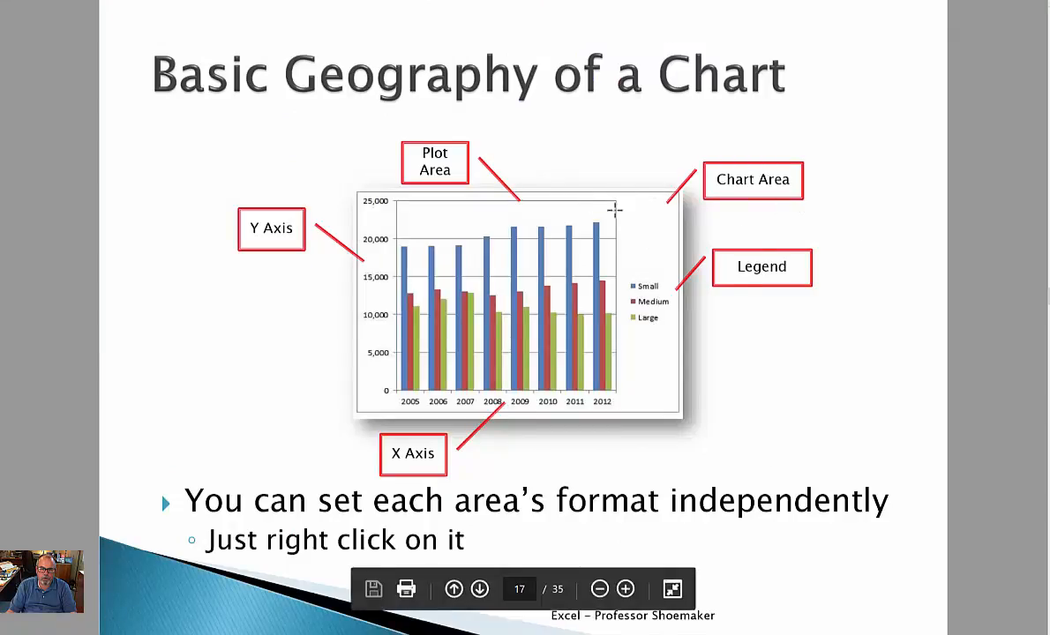
pyautogui.hotkey('alt', 'Tab')
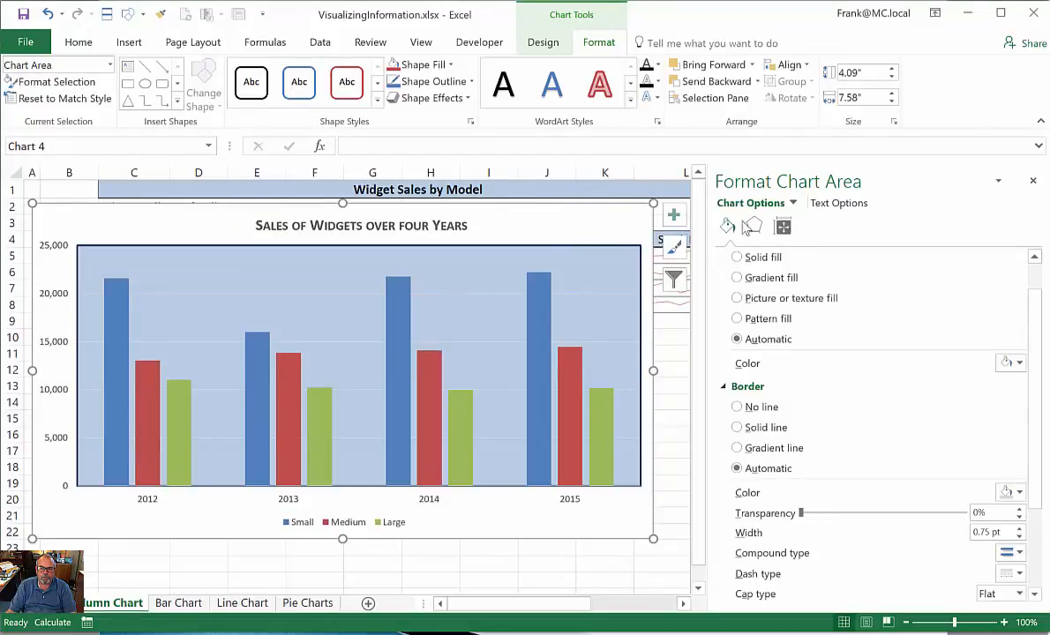
# Apply a linear gradient fill to the chart area and colour its last gradient stop dark blue.
pyautogui.click(737, 279)
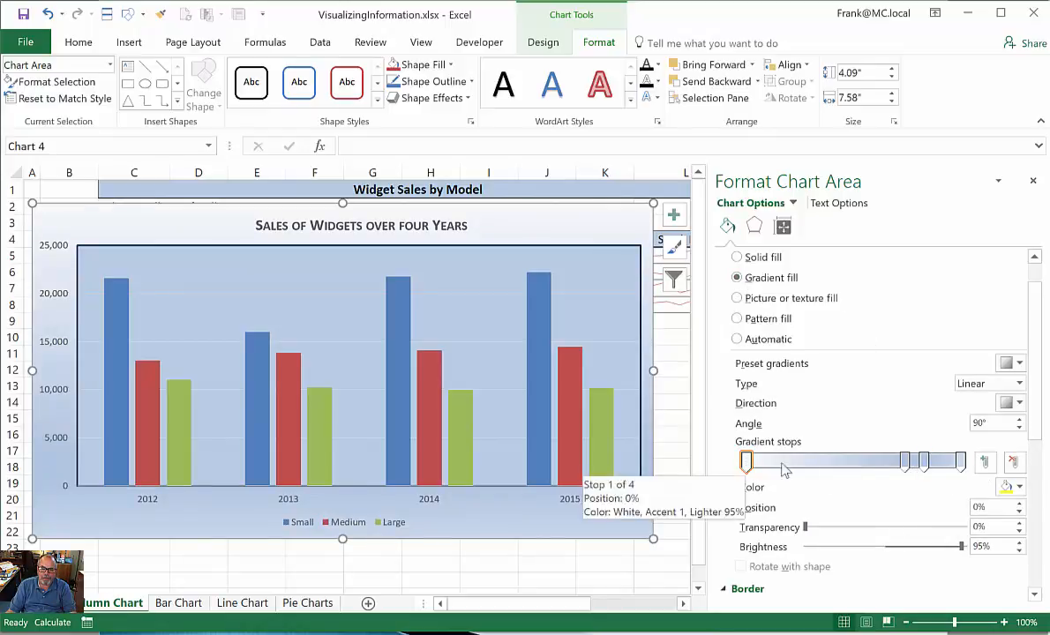
pyautogui.click(960, 460)
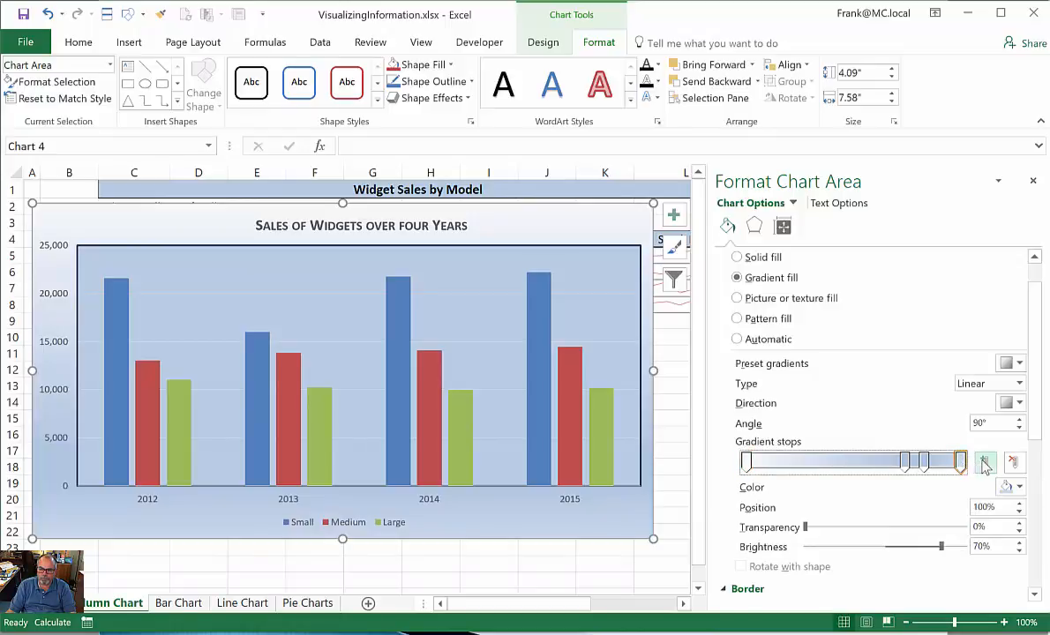
pyautogui.click(1021, 487)
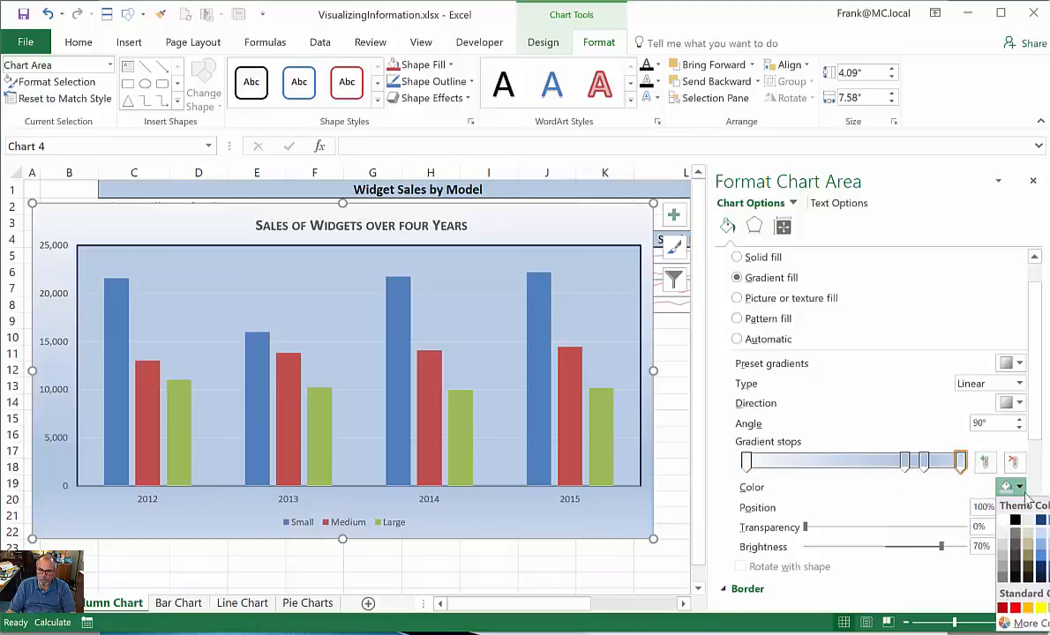
pyautogui.click(1042, 565)
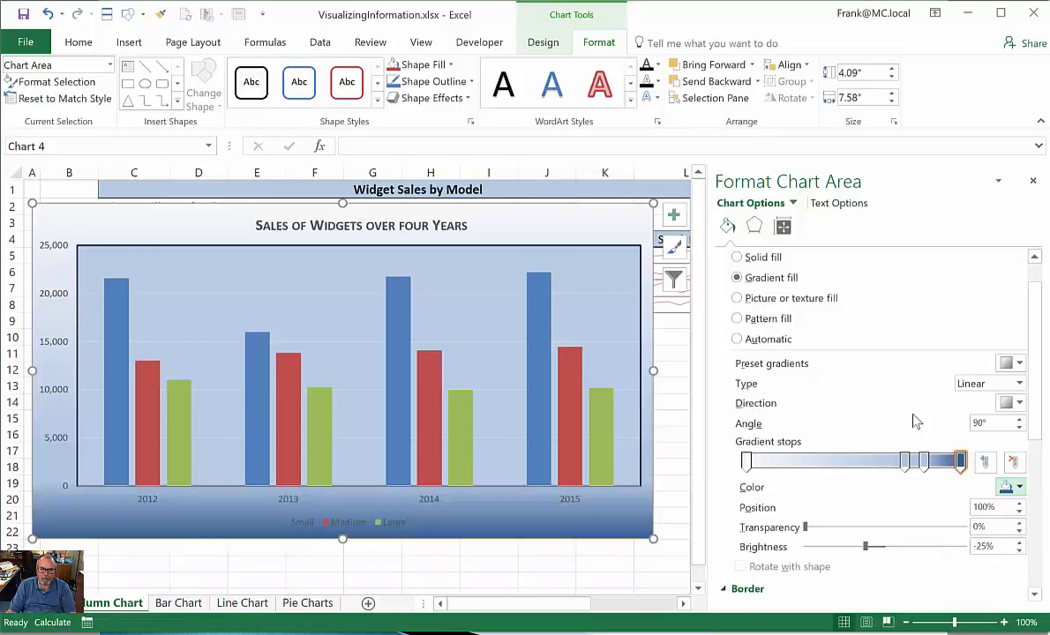
# Move the two middle gradient stops towards the start, placing the second at 64% with 11% transparency and 38% brightness.
pyautogui.click(905, 462)
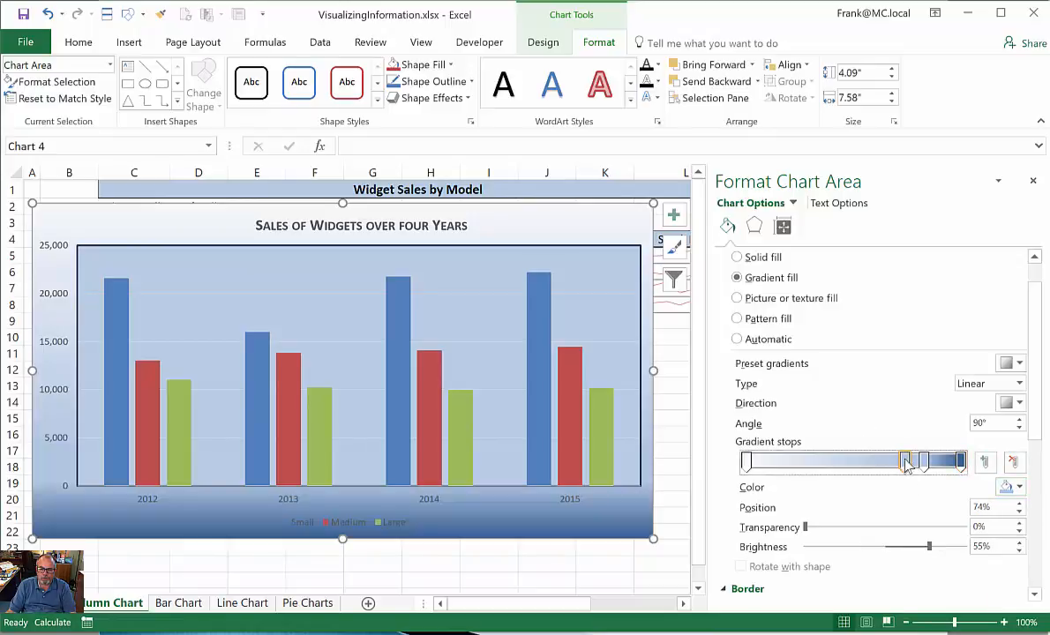
pyautogui.moveTo(905, 461); pyautogui.dragTo(883, 462)
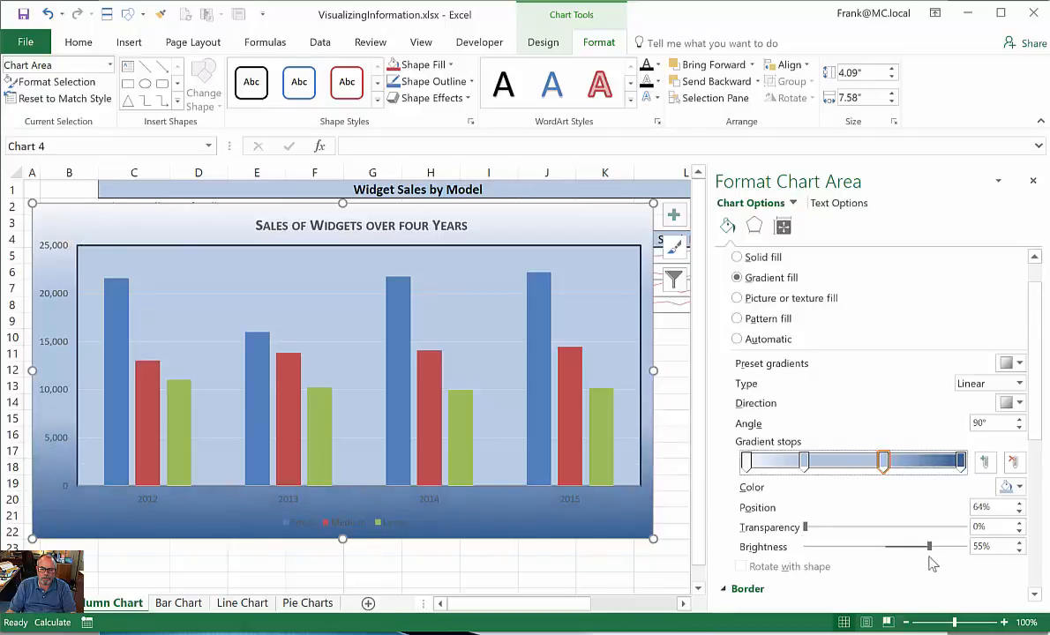
pyautogui.moveTo(930, 556)
pyautogui.mouseDown()
pyautogui.moveTo(879, 550)
pyautogui.moveTo(943, 556)
pyautogui.moveTo(909, 553)
pyautogui.mouseUp()
pyautogui.moveTo(805, 529)
pyautogui.mouseDown()
pyautogui.moveTo(909, 530)
pyautogui.moveTo(825, 534)
pyautogui.mouseUp()
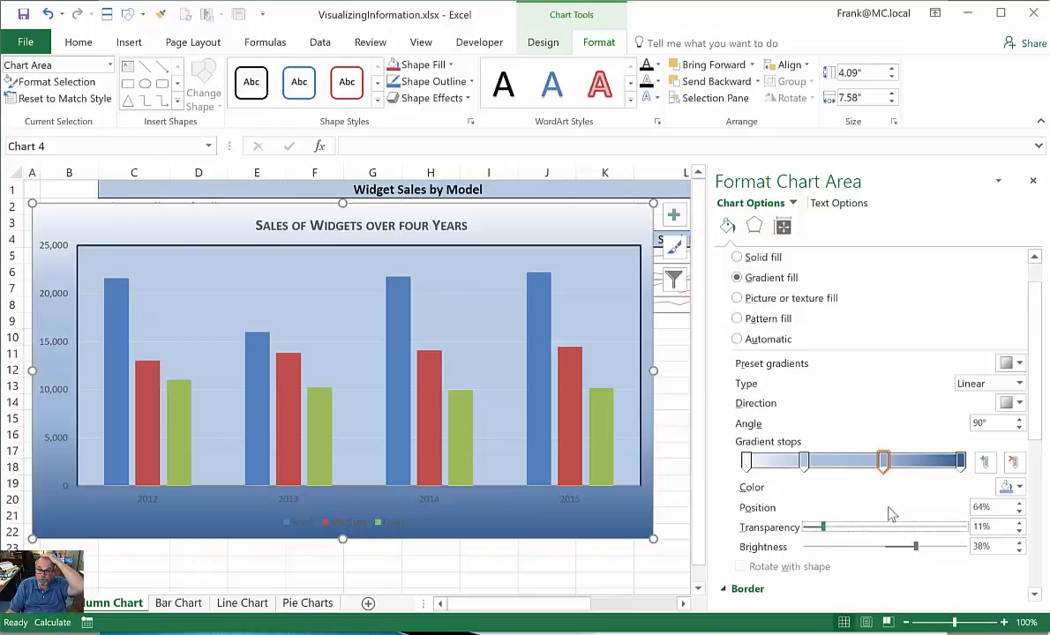
# Colour the chart area's first gradient stop dark blue and its last gradient stop light blue.
pyautogui.click(748, 462)
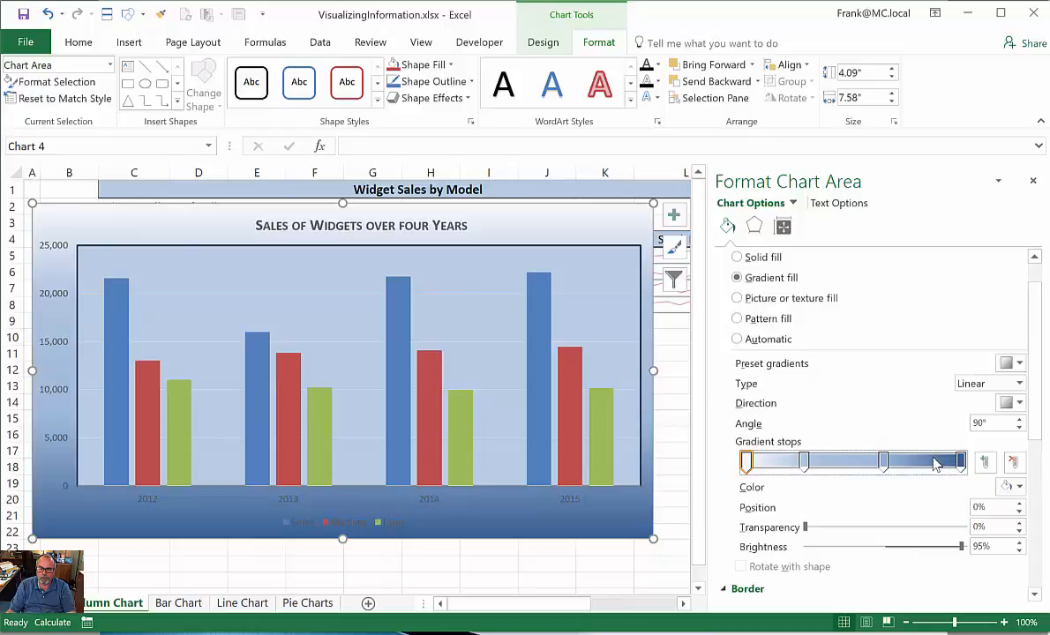
pyautogui.click(1020, 488)
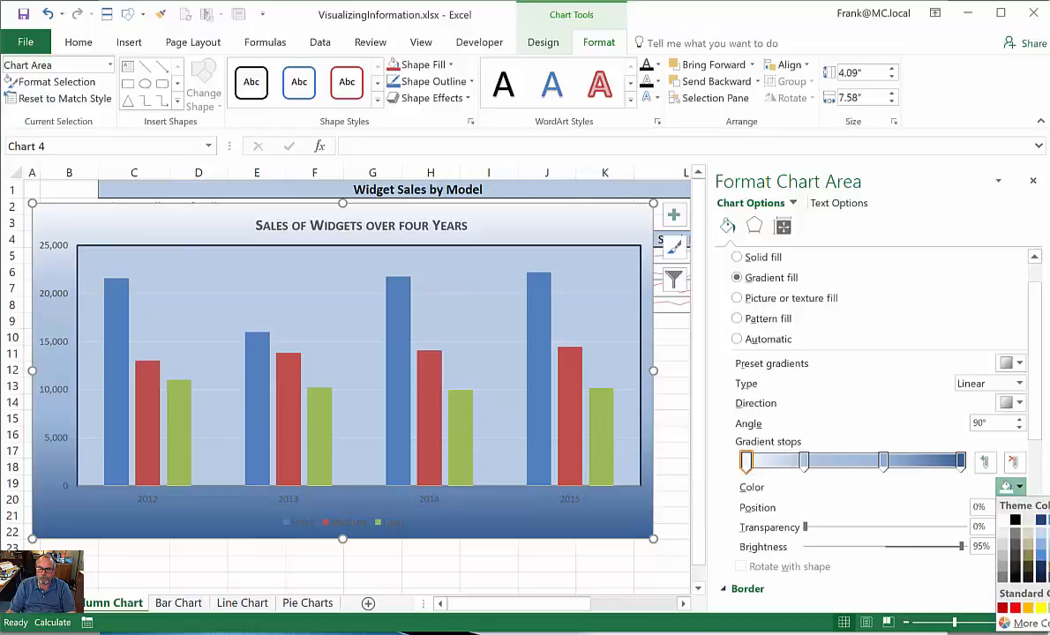
pyautogui.click(1042, 562)
pyautogui.click(962, 460)
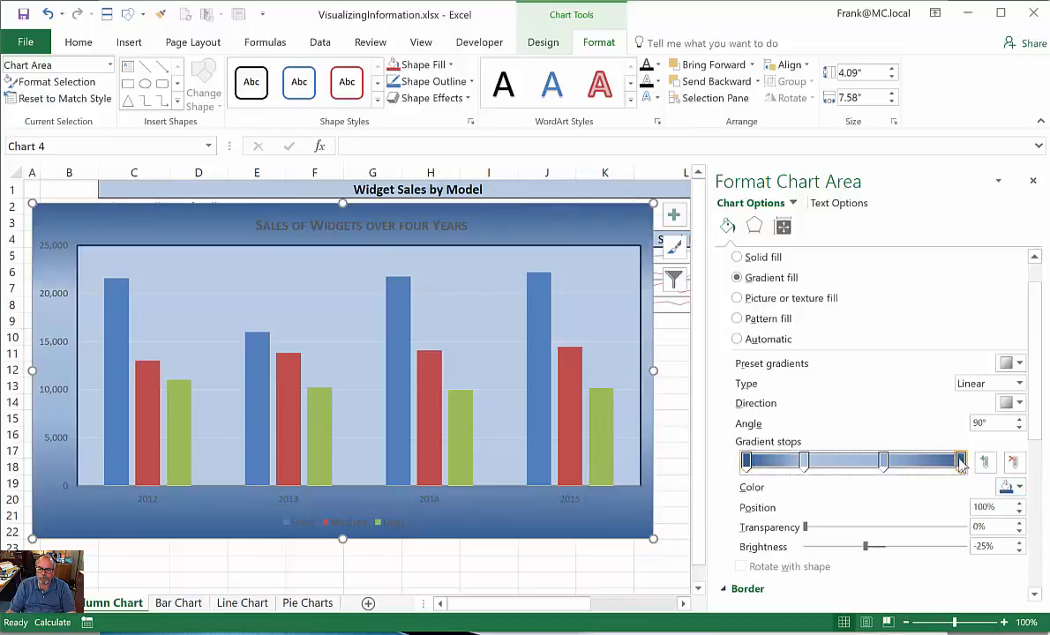
pyautogui.click(1020, 488)
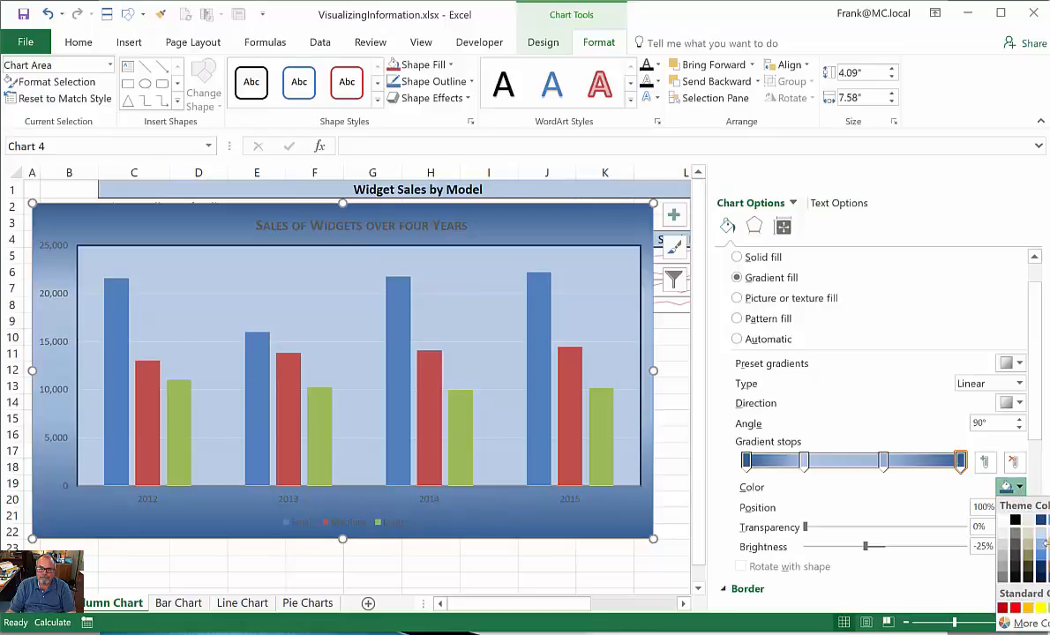
pyautogui.click(1041, 539)
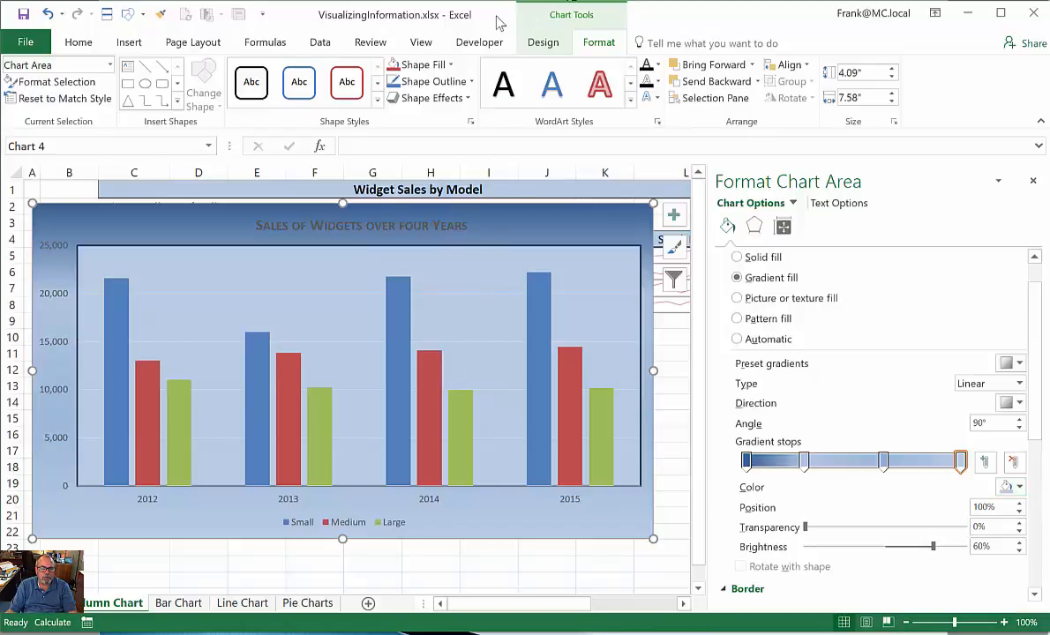
# Undo the last two gradient stop colour changes and make the chart area's last gradient stop partly transparent.
pyautogui.hotkey('ctrl', 'z')
pyautogui.hotkey('ctrl', 'z')
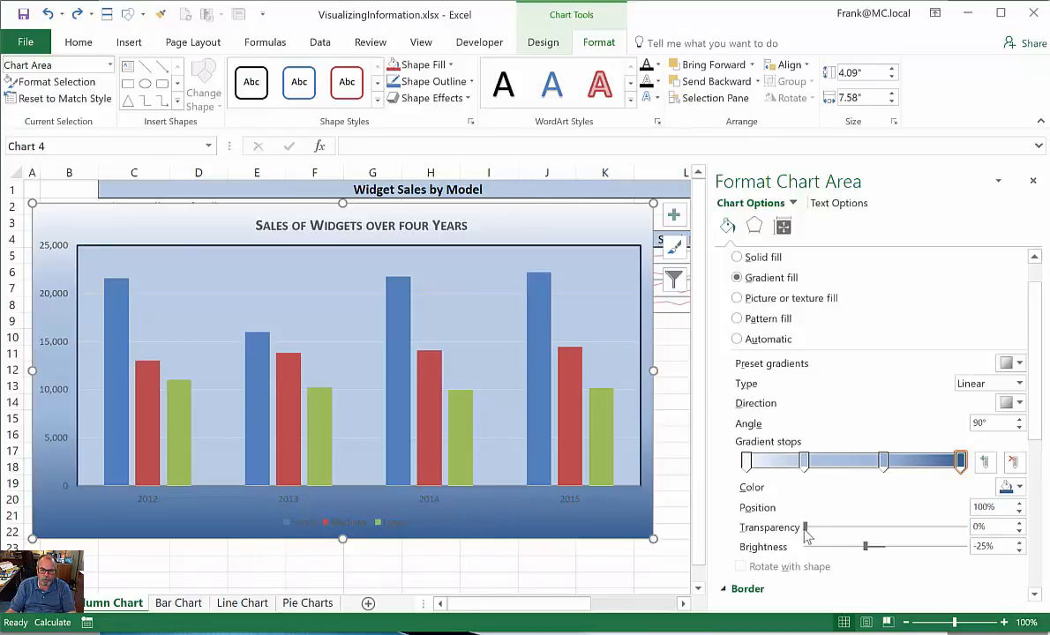
pyautogui.moveTo(807, 528); pyautogui.dragTo(886, 529)
# Select the chart title, check it against the "Basic Geography of a Chart" slide, and return to Excel.
pyautogui.click(405, 226)
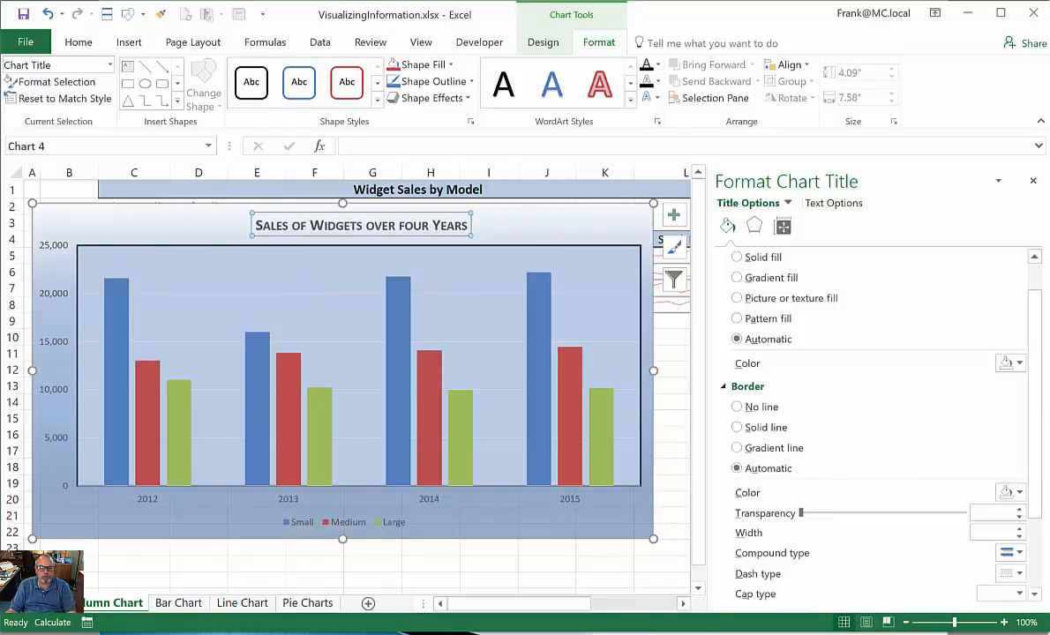
pyautogui.hotkey('alt', 'Tab')
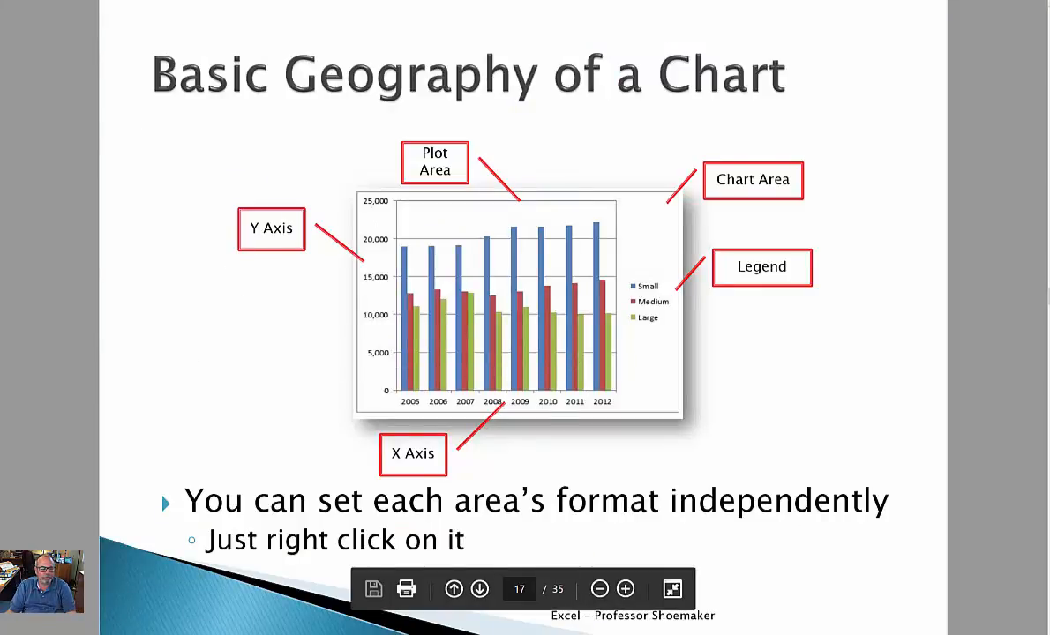
pyautogui.hotkey('alt', 'Tab')
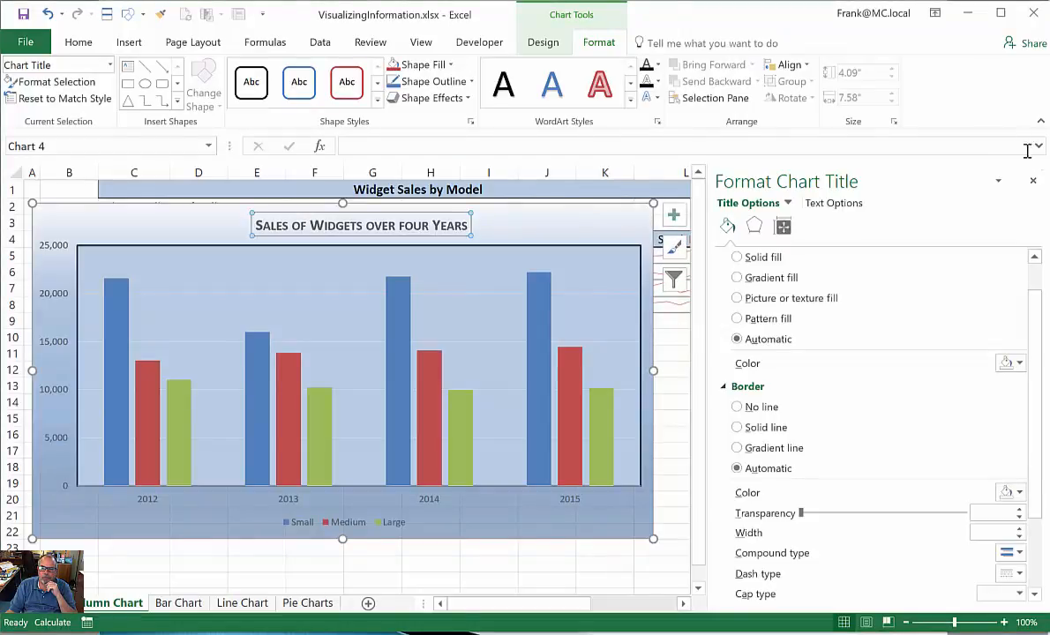
# Close the formatting pane, resize the widget sales chart to about 2.51" high by 6.34" wide, and place it below the data table.
pyautogui.click(1032, 180)
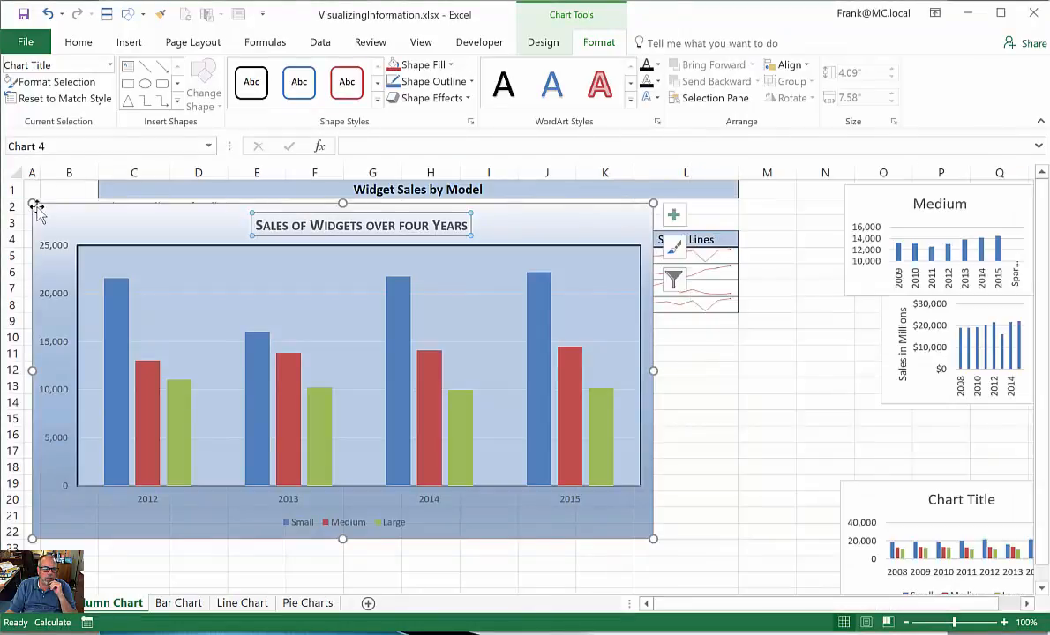
pyautogui.moveTo(29, 204); pyautogui.dragTo(211, 346)
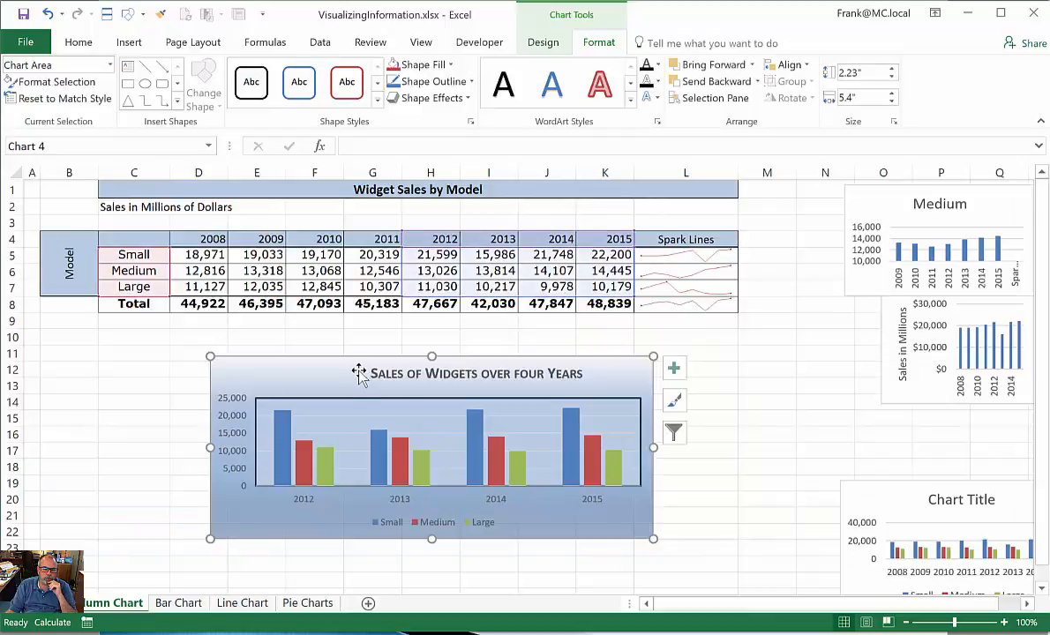
pyautogui.moveTo(359, 371); pyautogui.dragTo(283, 350)
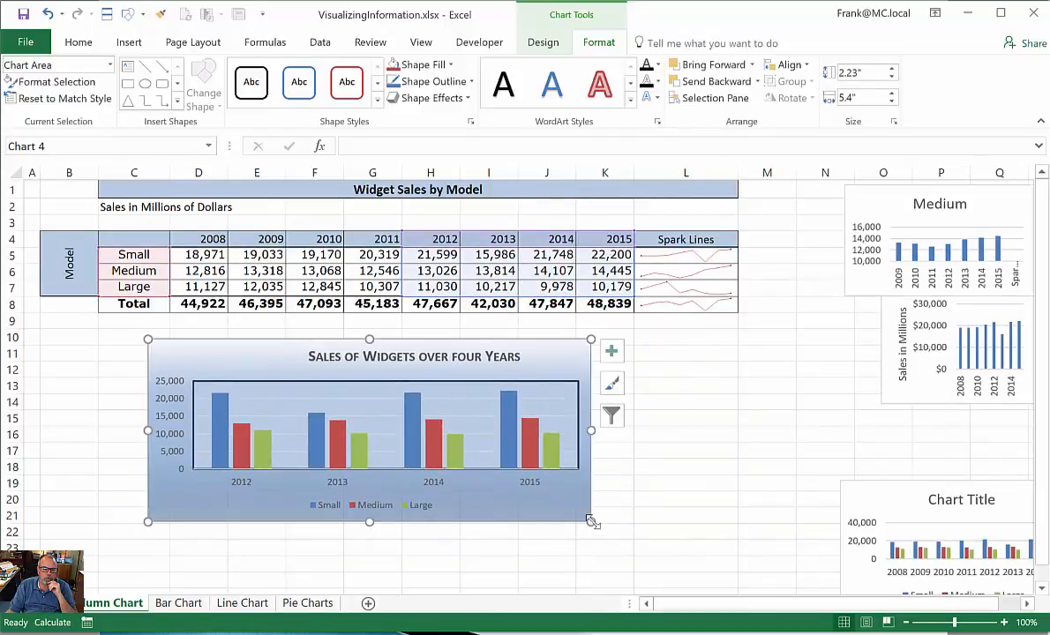
pyautogui.moveTo(591, 520); pyautogui.dragTo(669, 545)
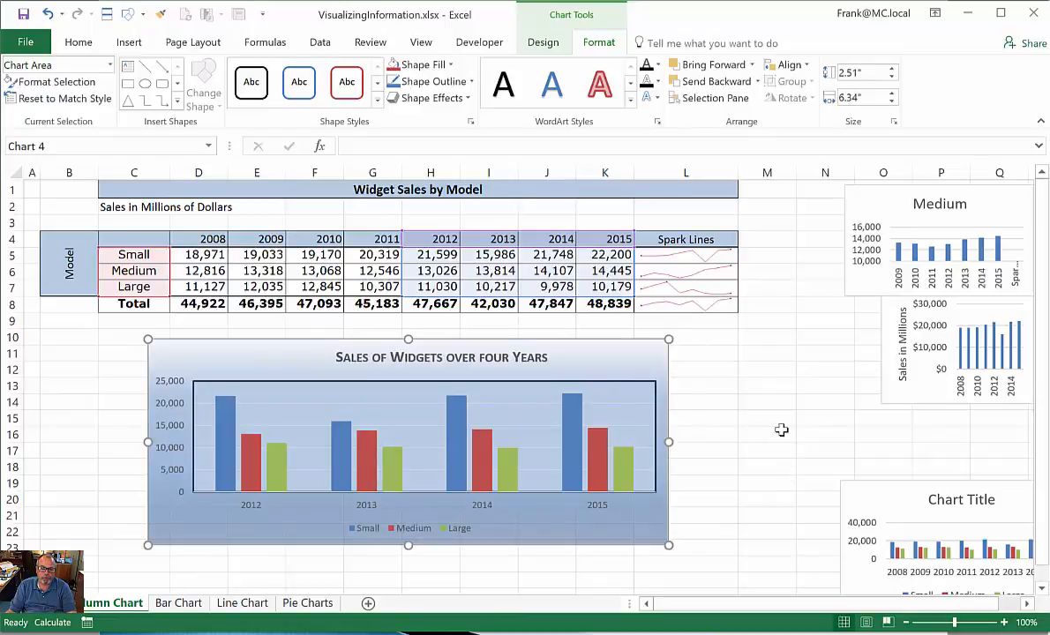
pyautogui.click(775, 432)
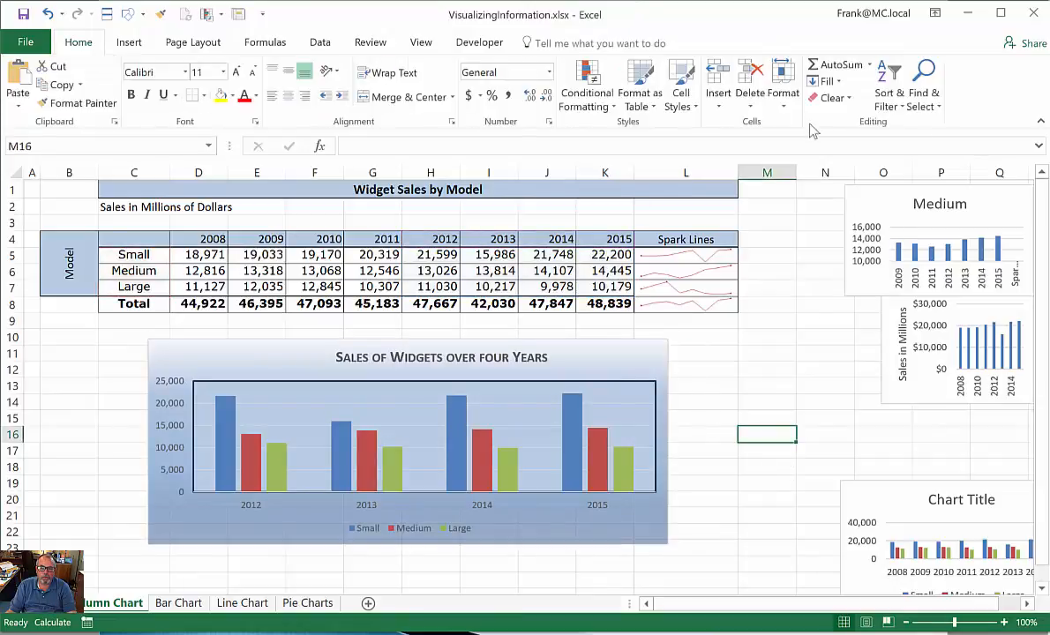
pyautogui.click(90, 354)
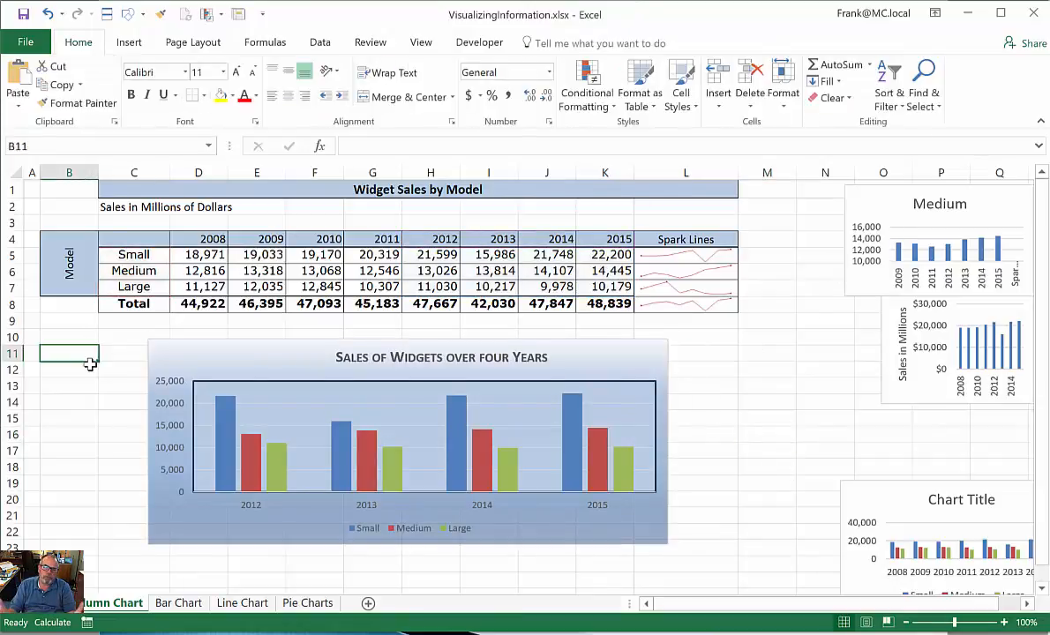
pyautogui.click(92, 388)
pyautogui.click(82, 419)
pyautogui.click(93, 354)
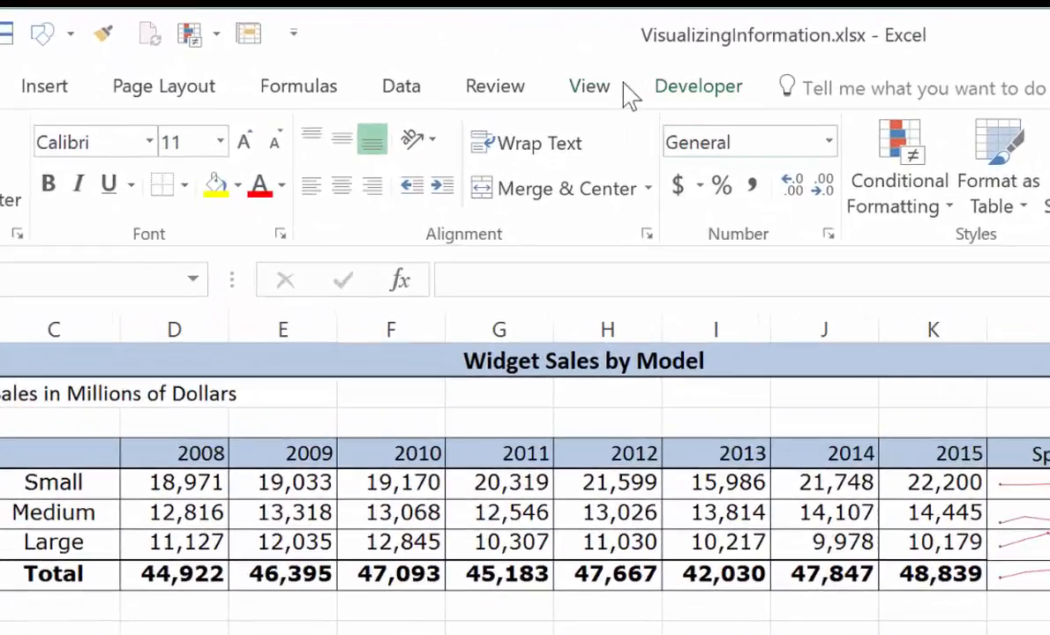
# Hide the gridlines on the column chart worksheet.
pyautogui.click(456, 52)
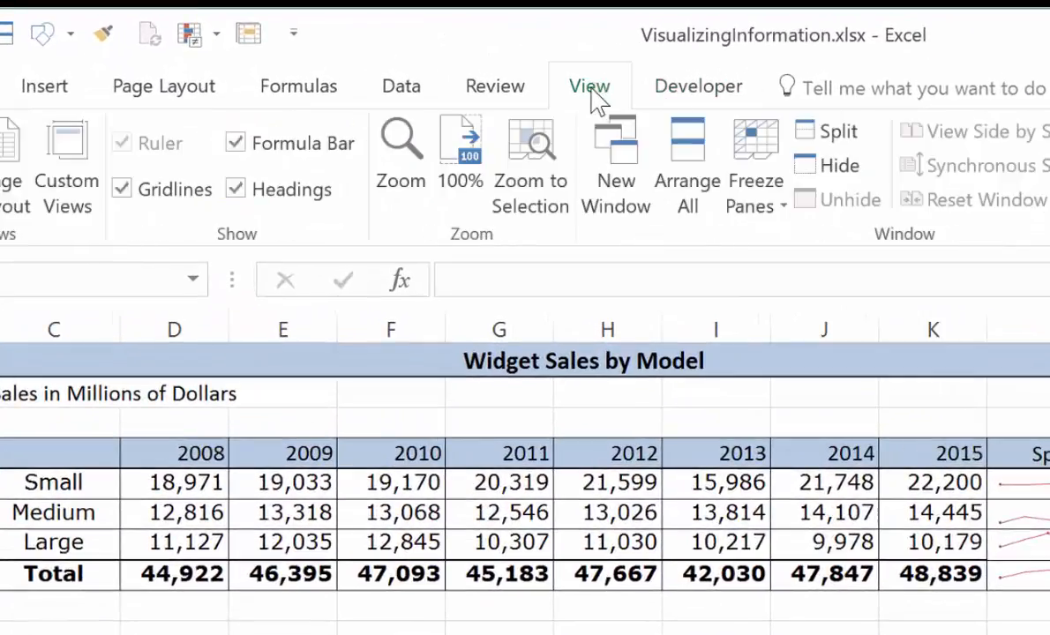
pyautogui.click(122, 192)
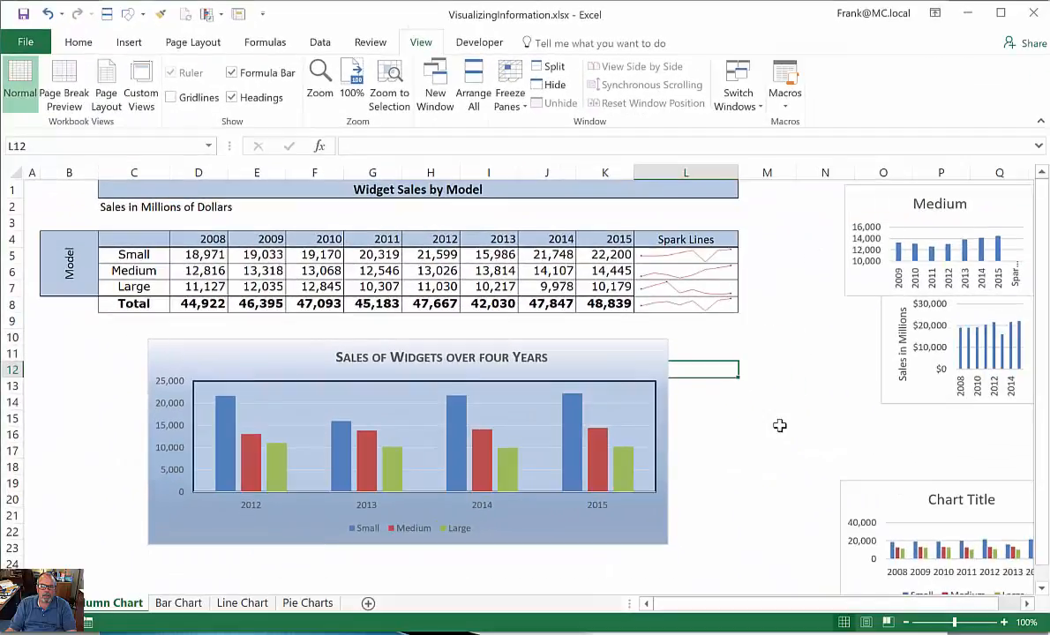
pyautogui.click(974, 565)
pyautogui.click(143, 565)
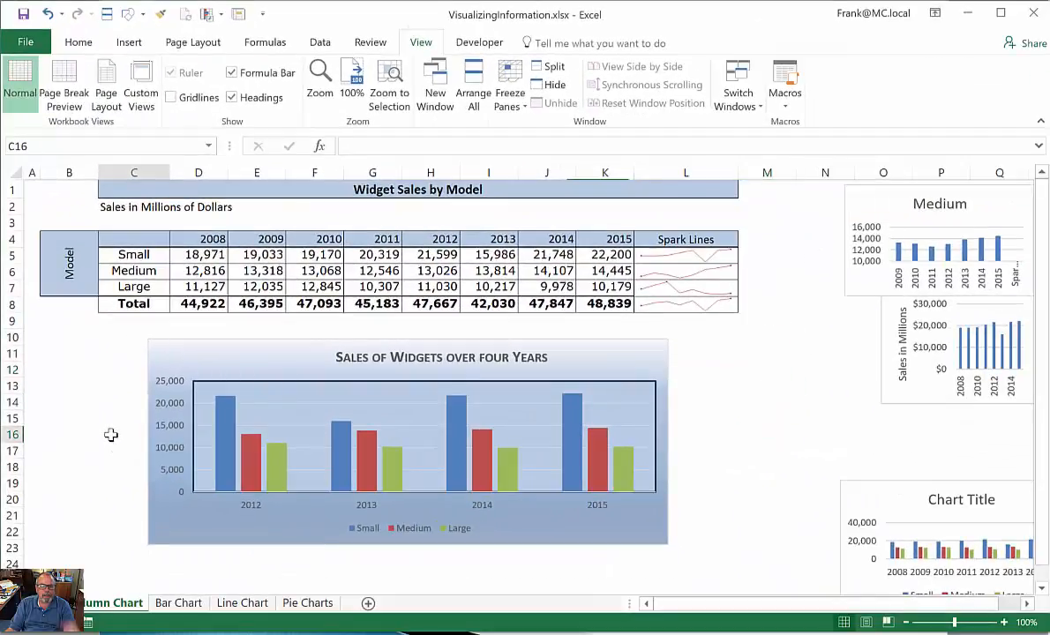
pyautogui.click(71, 367)
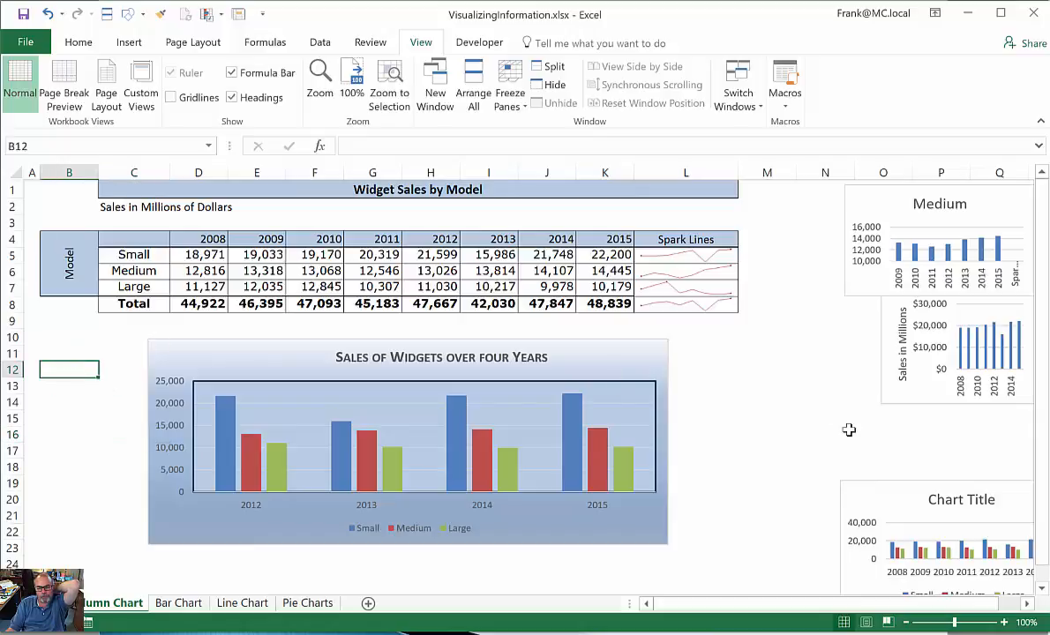
pyautogui.click(909, 446)
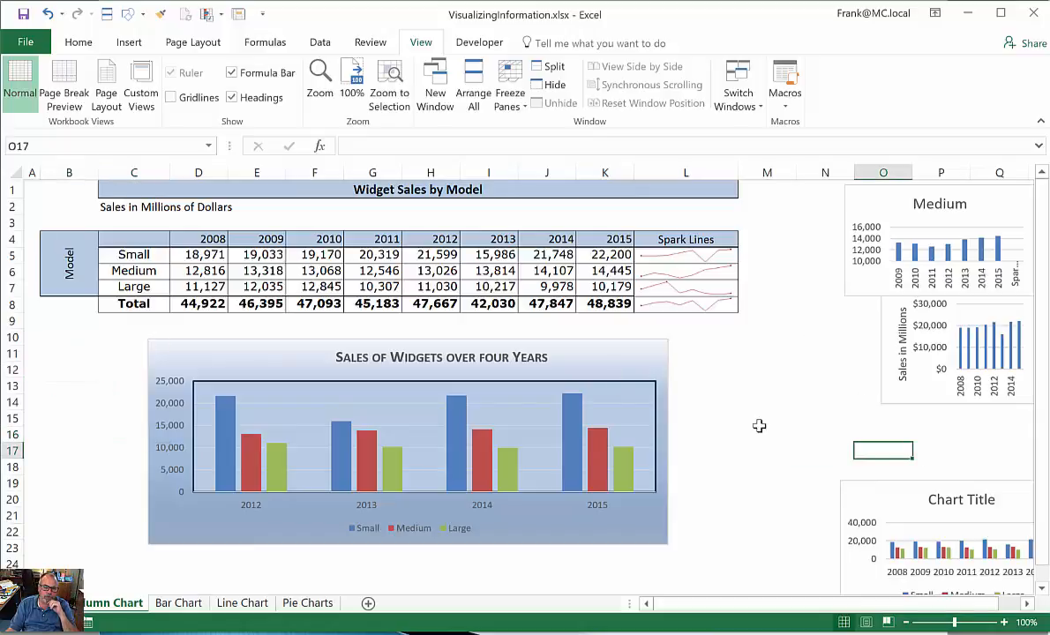